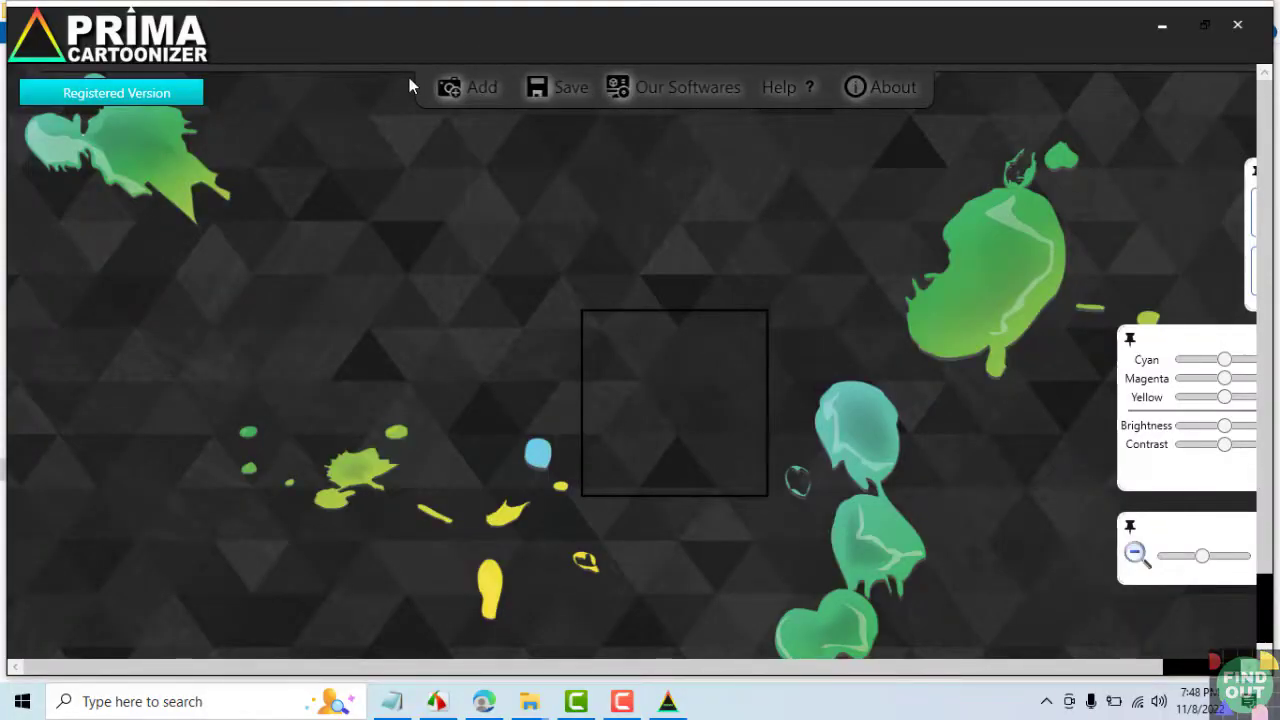
# Bring up the Open dialog from the Add button to pick a picture
pyautogui.click(480, 92)
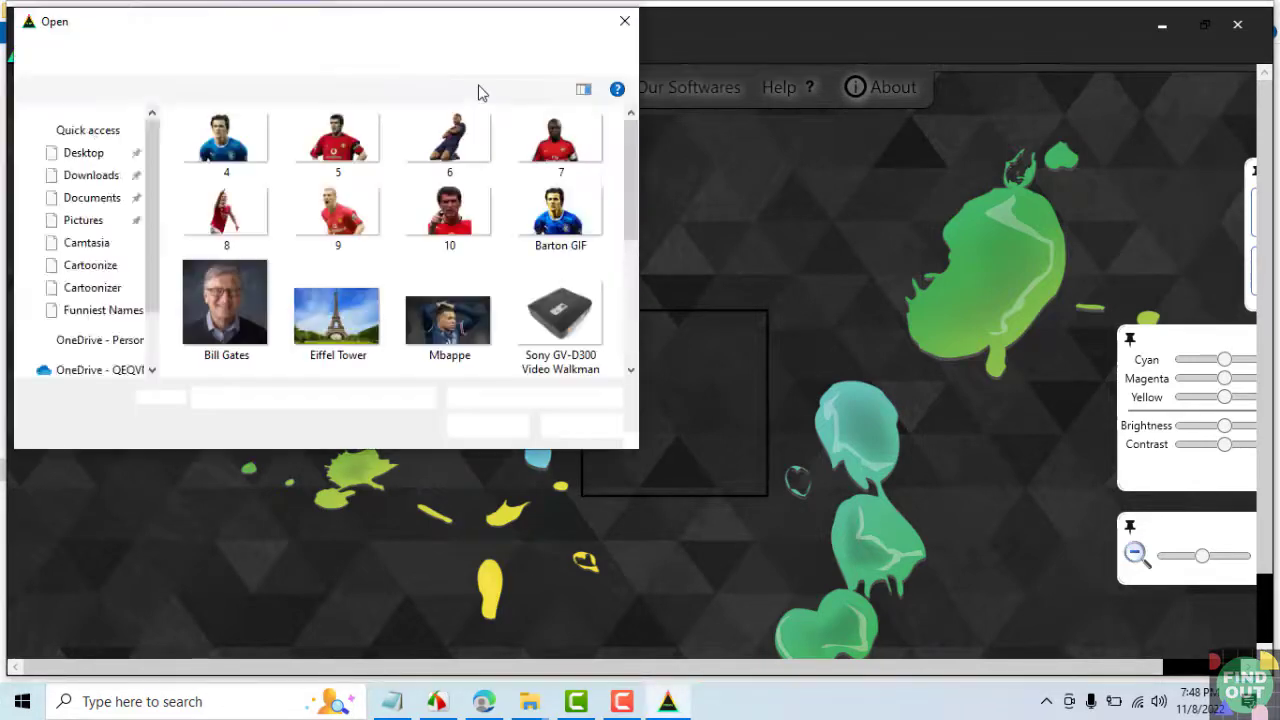
# Load the footballer photo '4' from the Pictures > Cartoonize folder
pyautogui.click(226, 148)
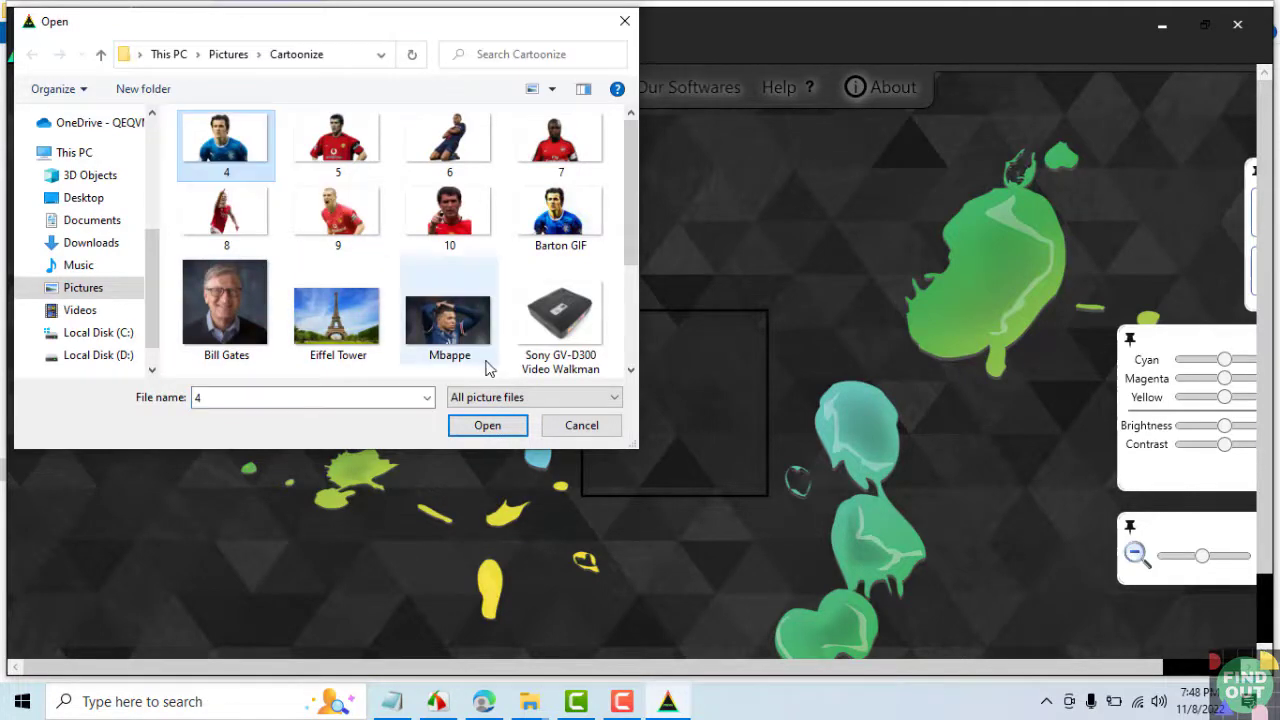
pyautogui.click(477, 432)
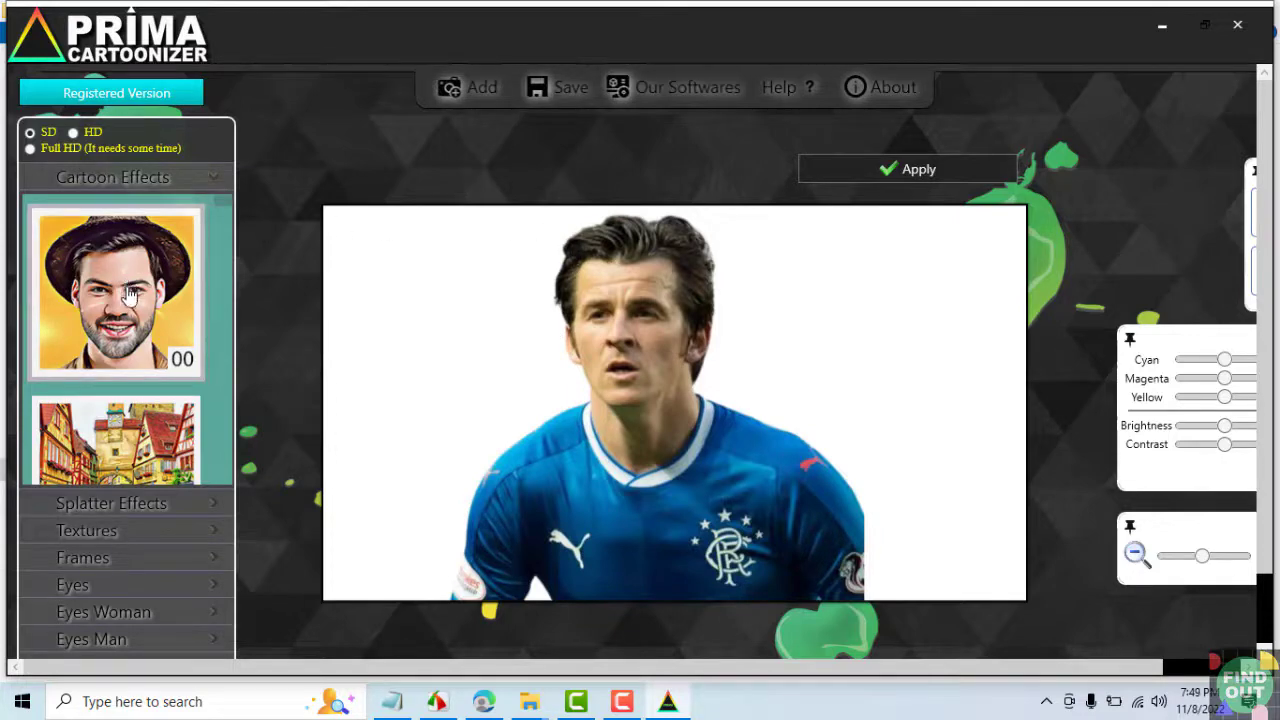
# Scroll the Cartoon Effects list and apply cartoon effect 00 to the footballer photo
pyautogui.scroll(-1, 128, 295)
pyautogui.scroll(-1, 128, 295)
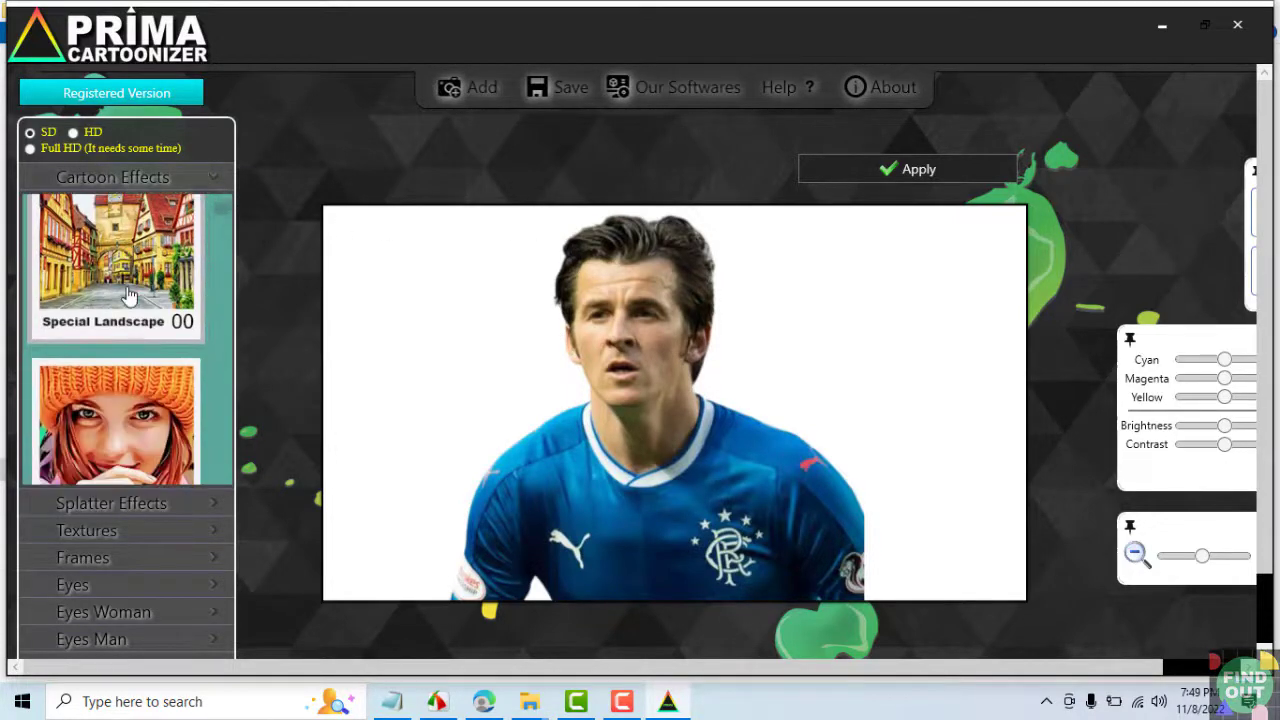
pyautogui.scroll(-1, 130, 295)
pyautogui.scroll(-1, 130, 295)
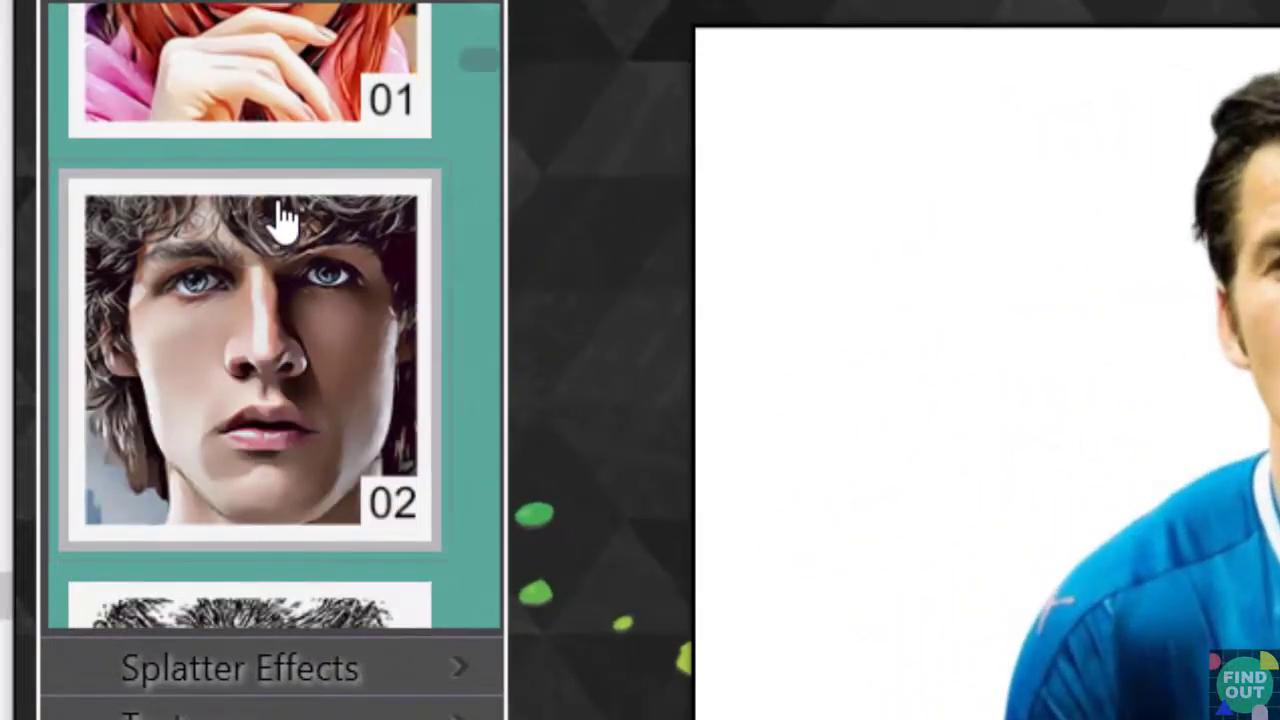
pyautogui.scroll(-2, 285, 220)
pyautogui.scroll(-5, 285, 220)
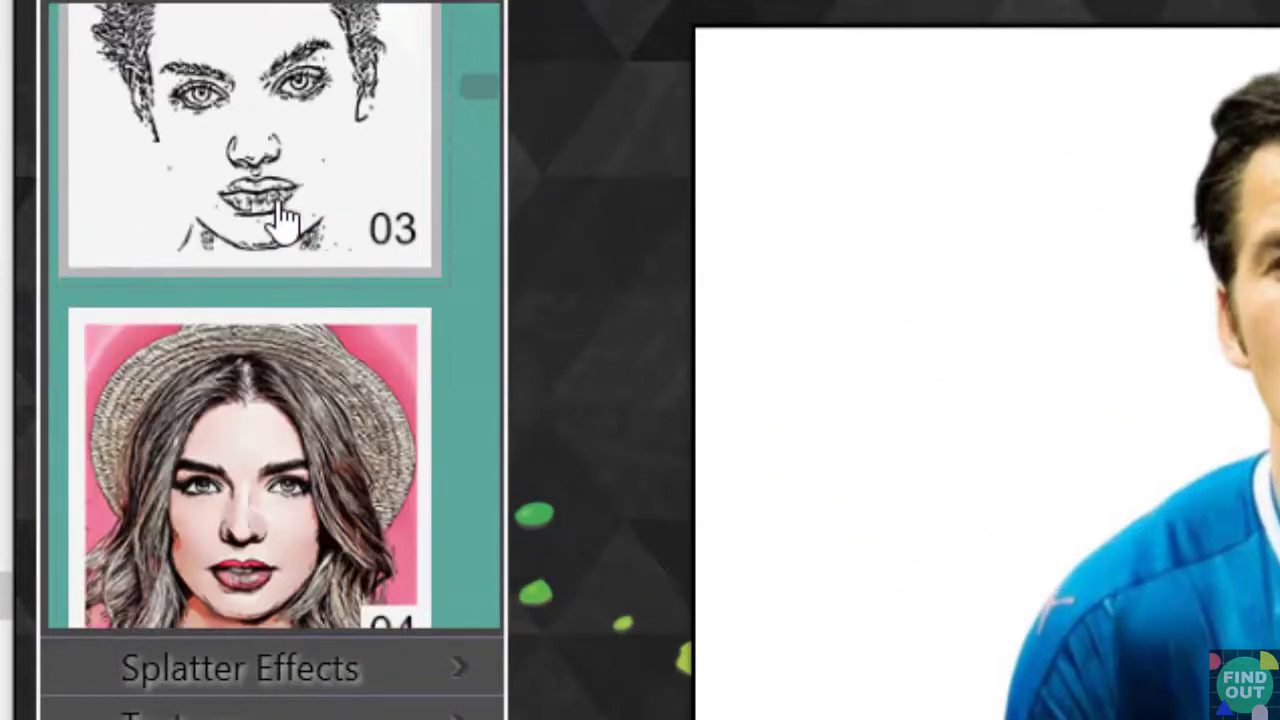
pyautogui.scroll(-2, 285, 220)
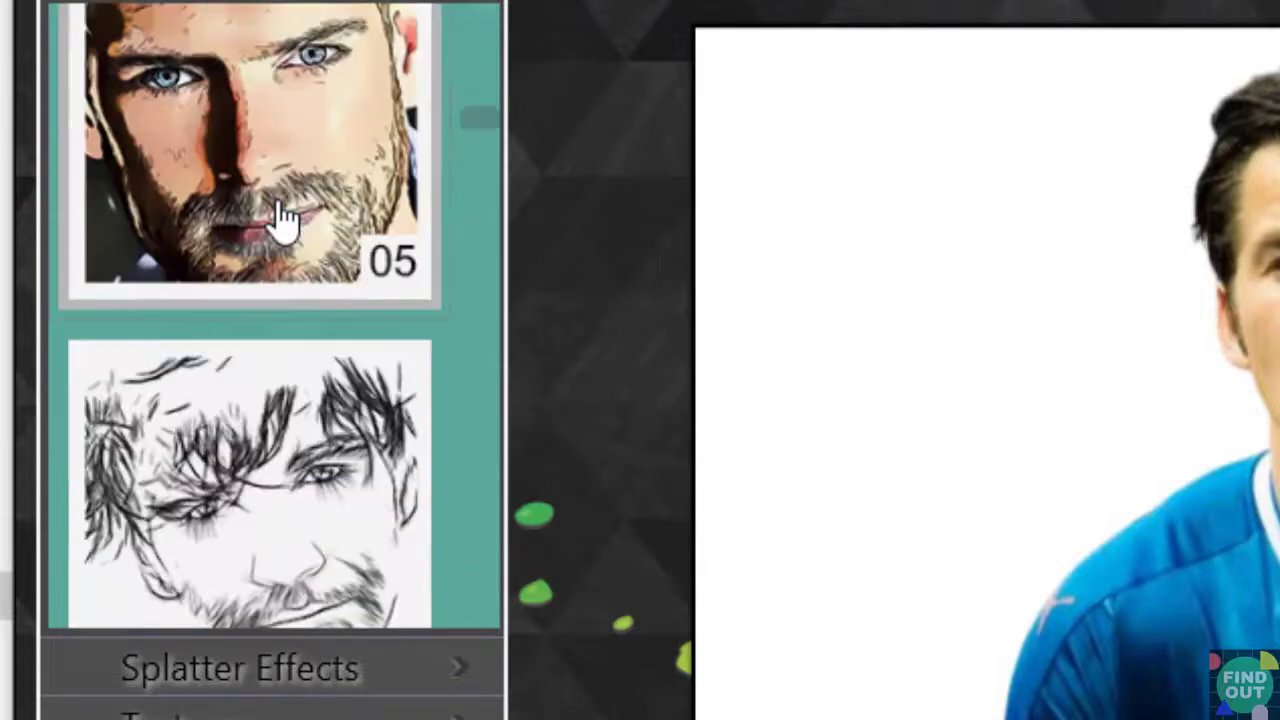
pyautogui.scroll(-2, 285, 220)
pyautogui.scroll(-5, 285, 220)
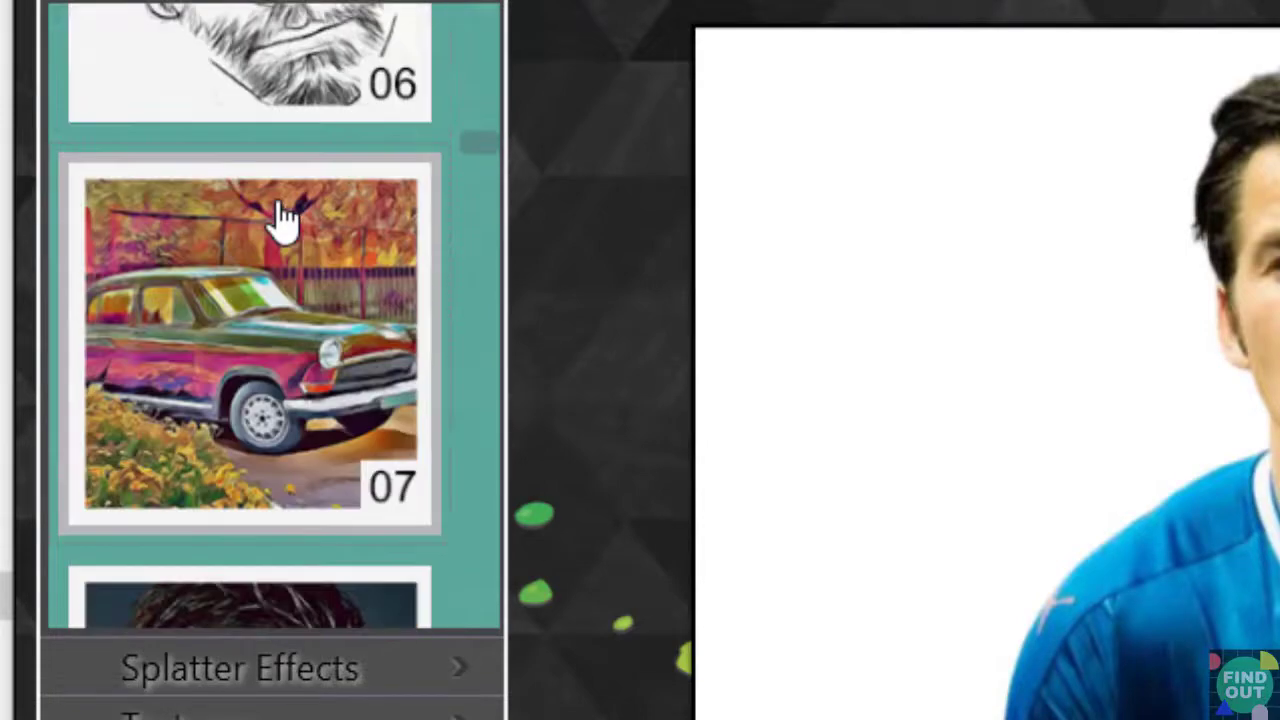
pyautogui.scroll(-2, 285, 220)
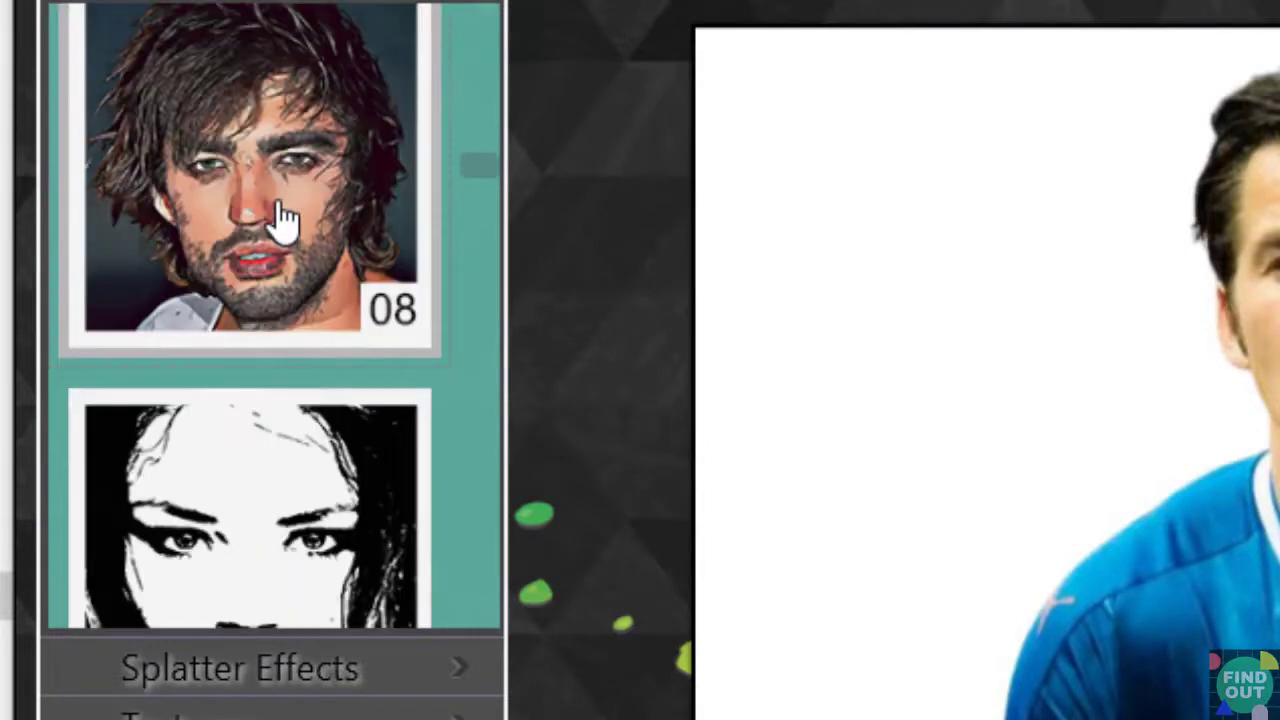
pyautogui.scroll(-2, 285, 218)
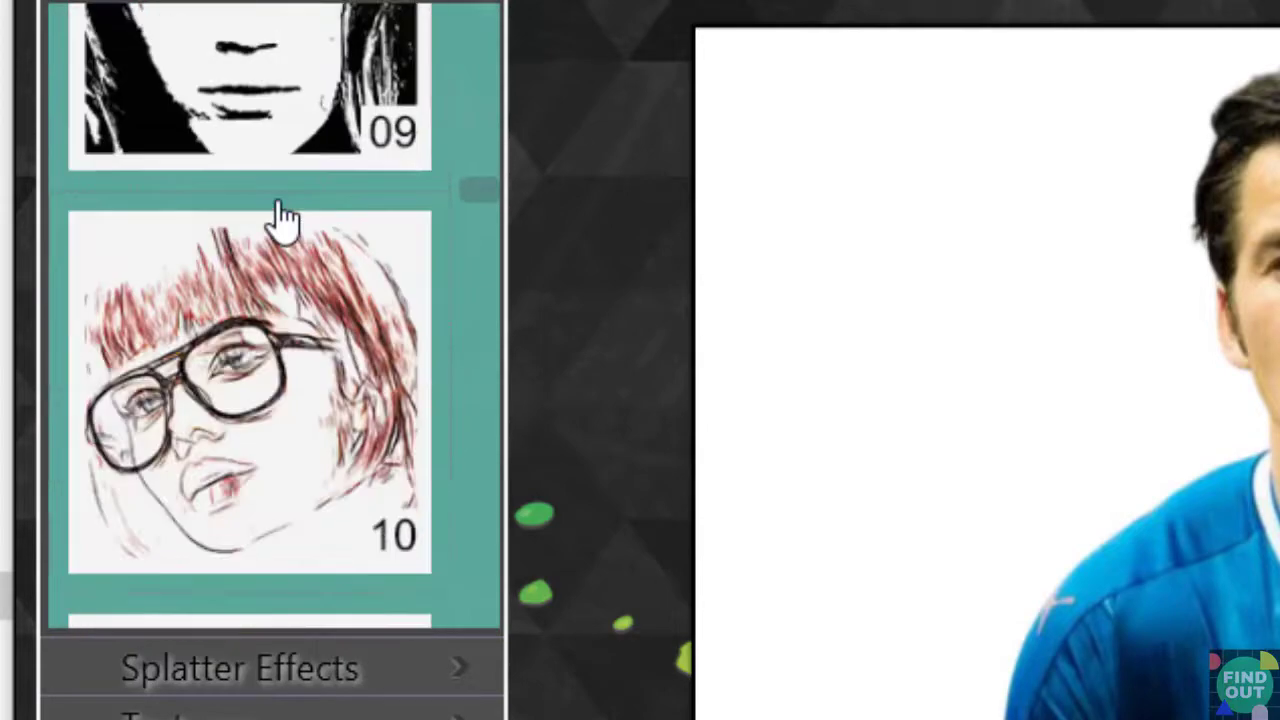
pyautogui.scroll(-2, 285, 220)
pyautogui.scroll(-4, 285, 220)
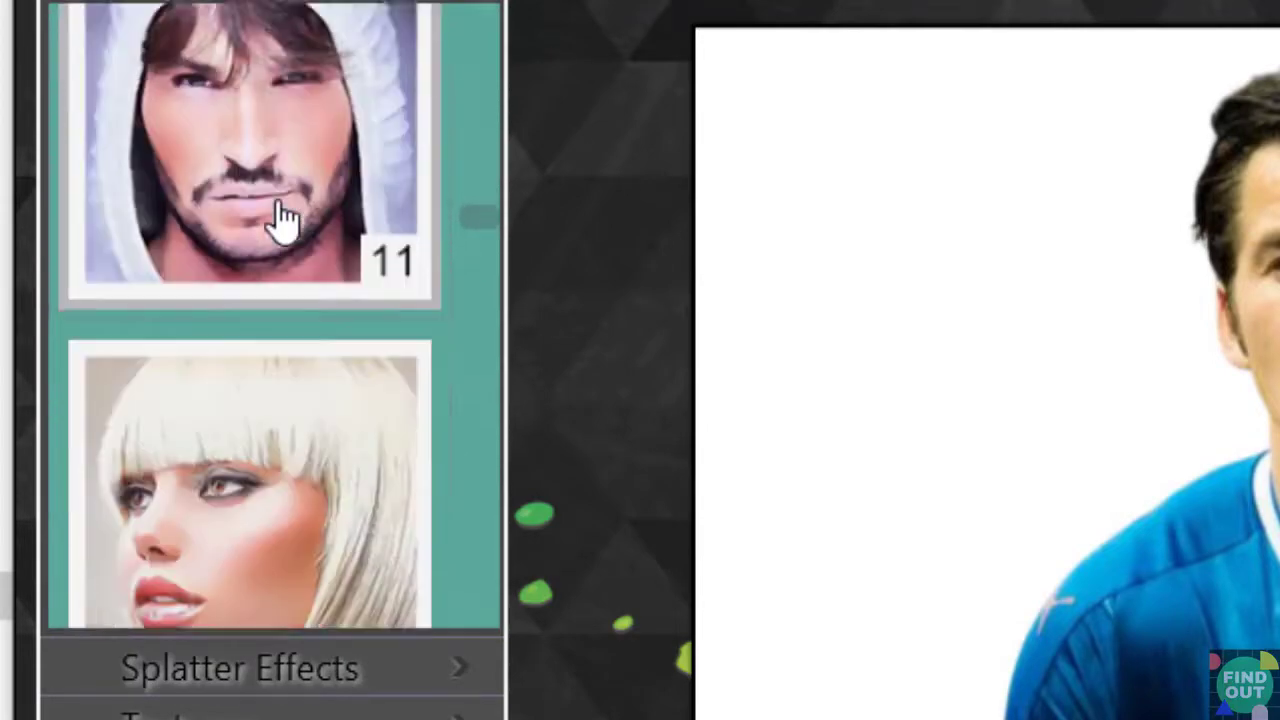
pyautogui.scroll(-2, 285, 218)
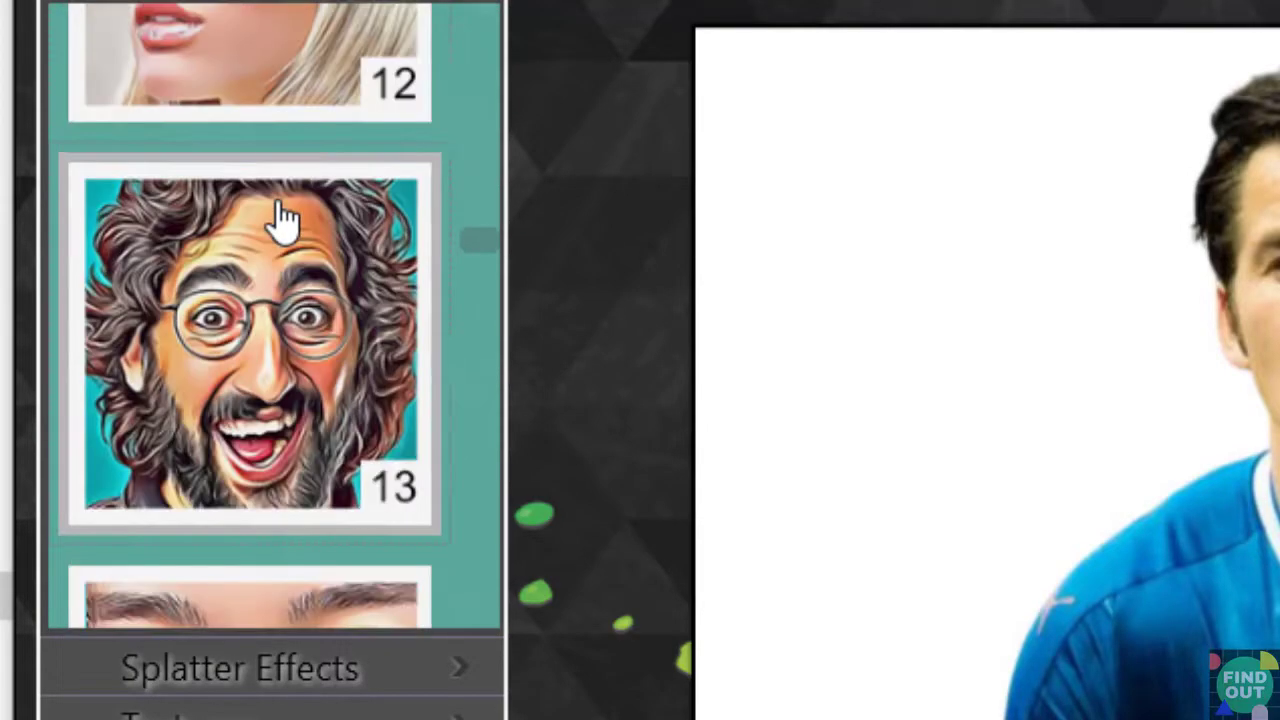
pyautogui.scroll(-8, 285, 218)
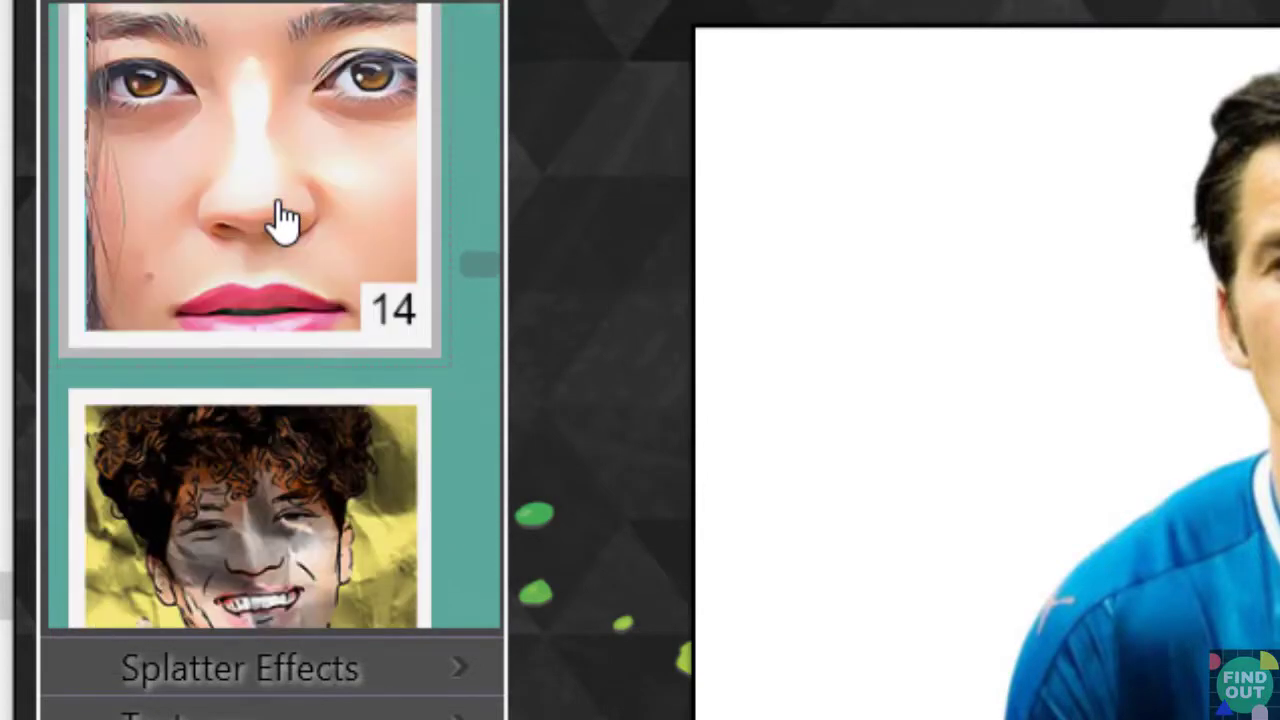
pyautogui.scroll(-5, 285, 218)
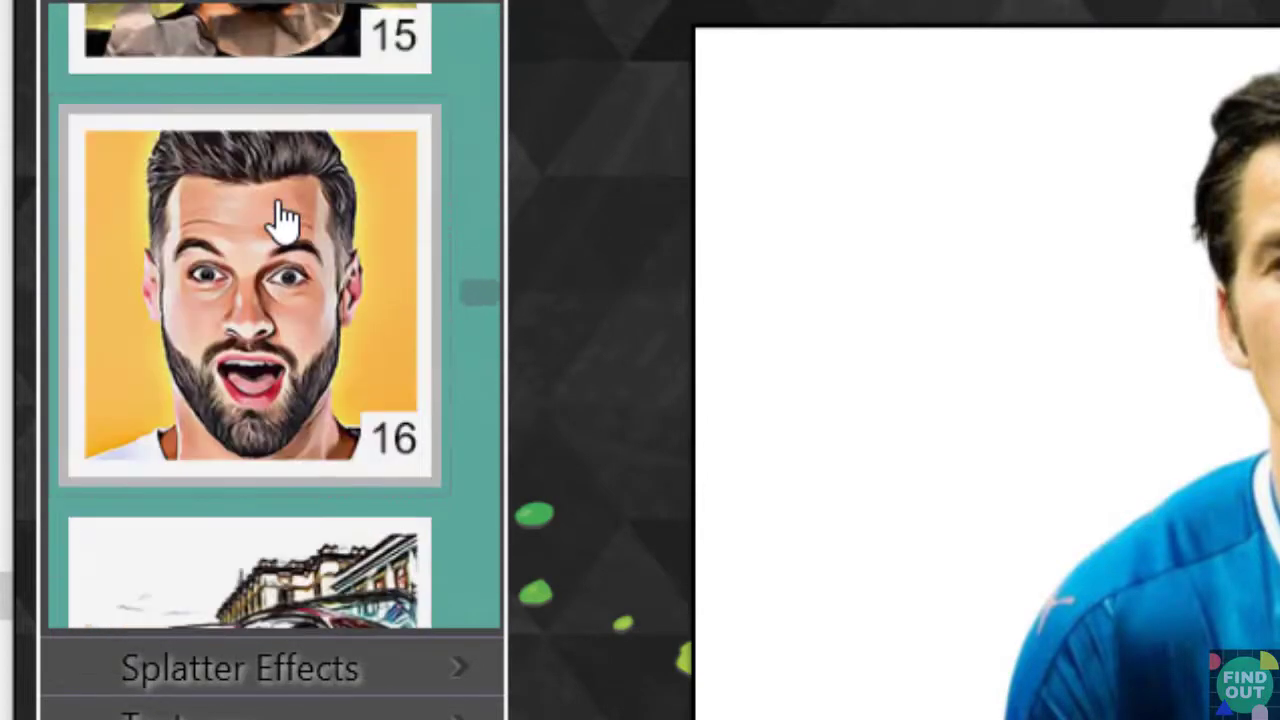
pyautogui.scroll(-8, 285, 218)
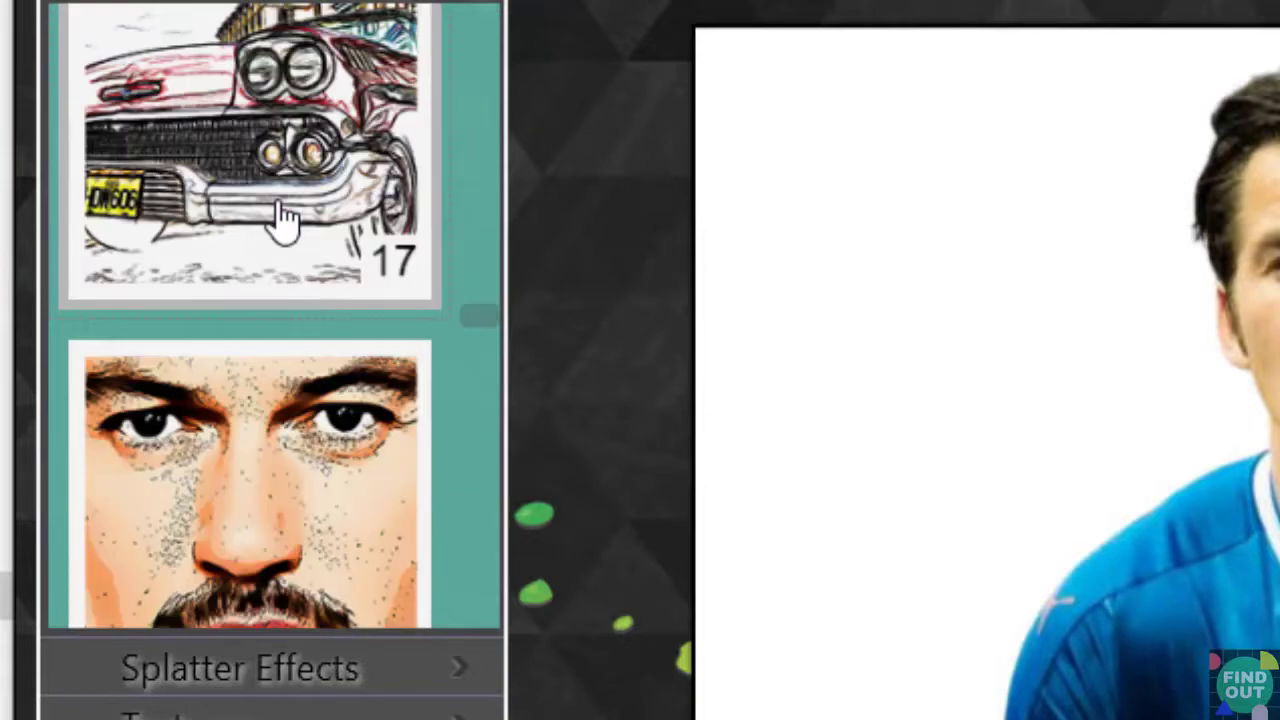
pyautogui.scroll(-3, 285, 218)
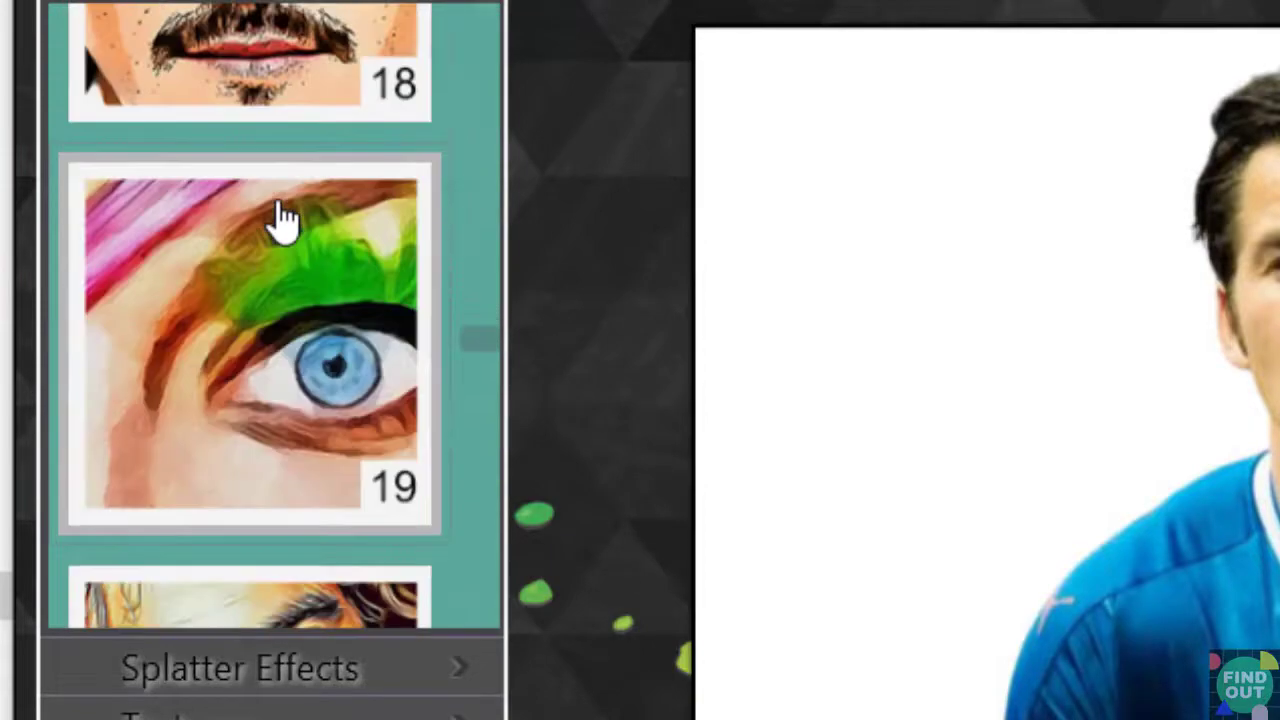
pyautogui.scroll(-6, 285, 218)
pyautogui.scroll(-3, 285, 218)
pyautogui.scroll(-5, 285, 218)
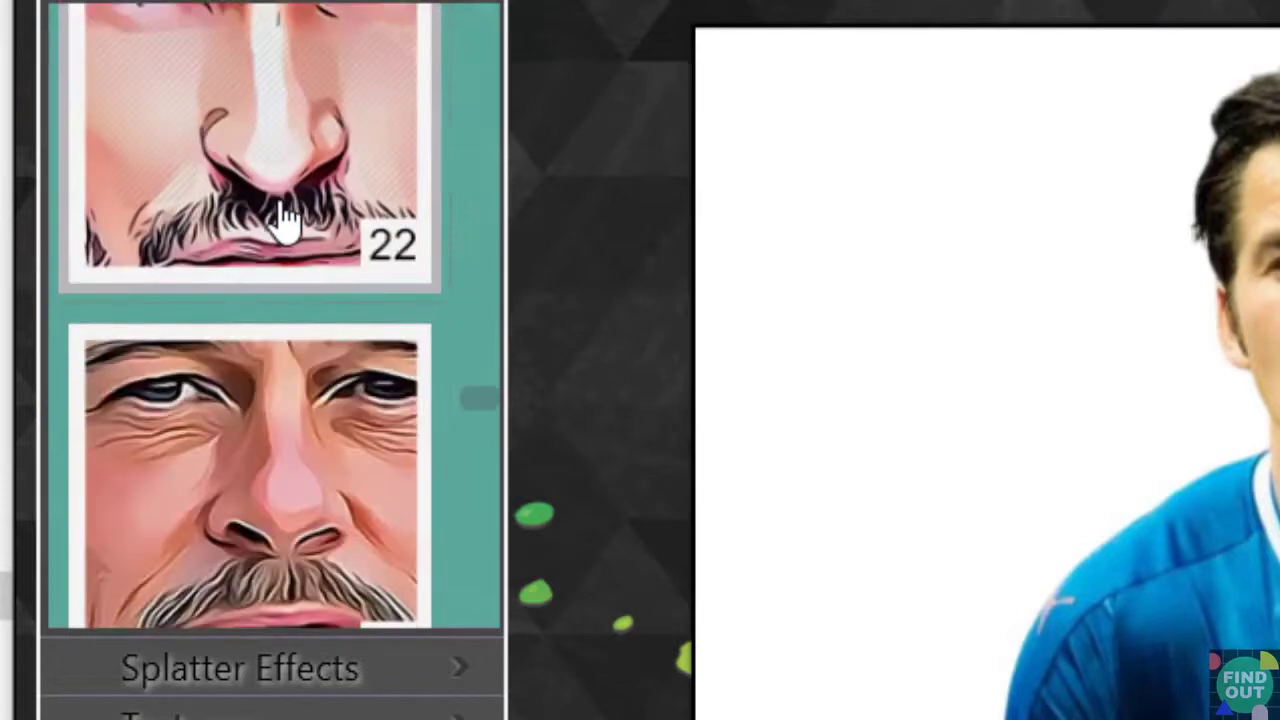
pyautogui.scroll(-6, 285, 218)
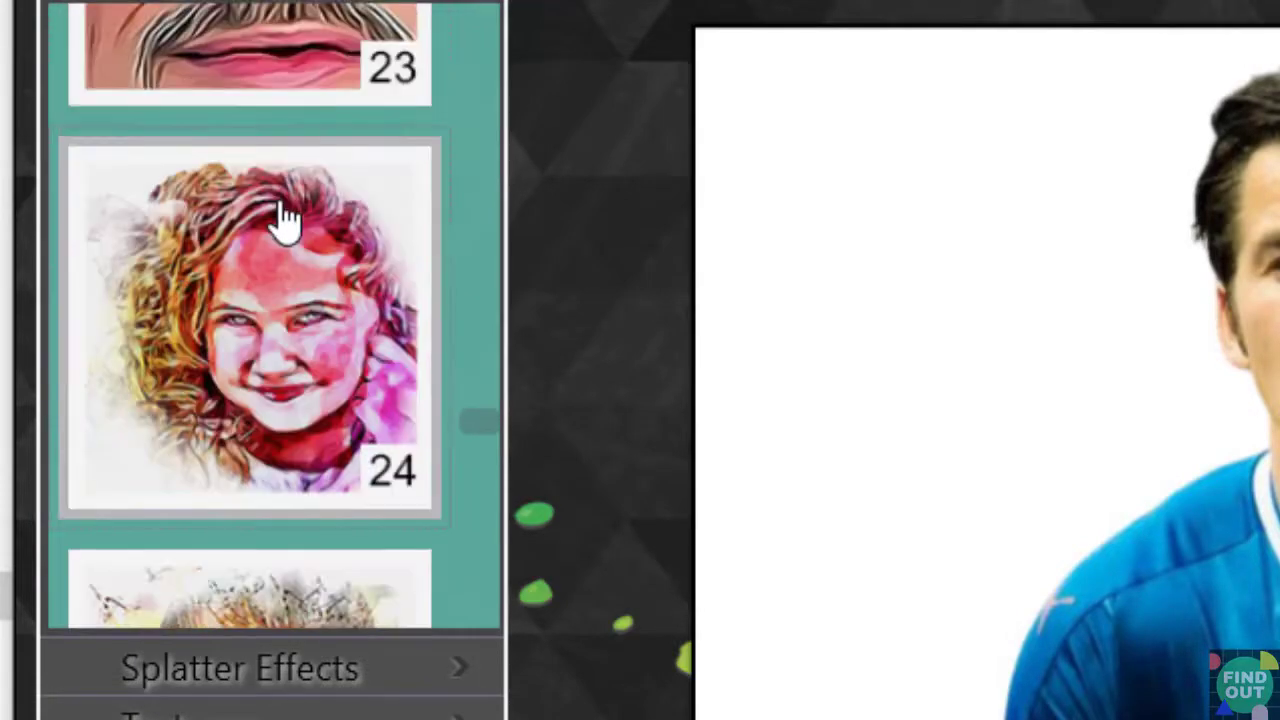
pyautogui.scroll(-4, 285, 218)
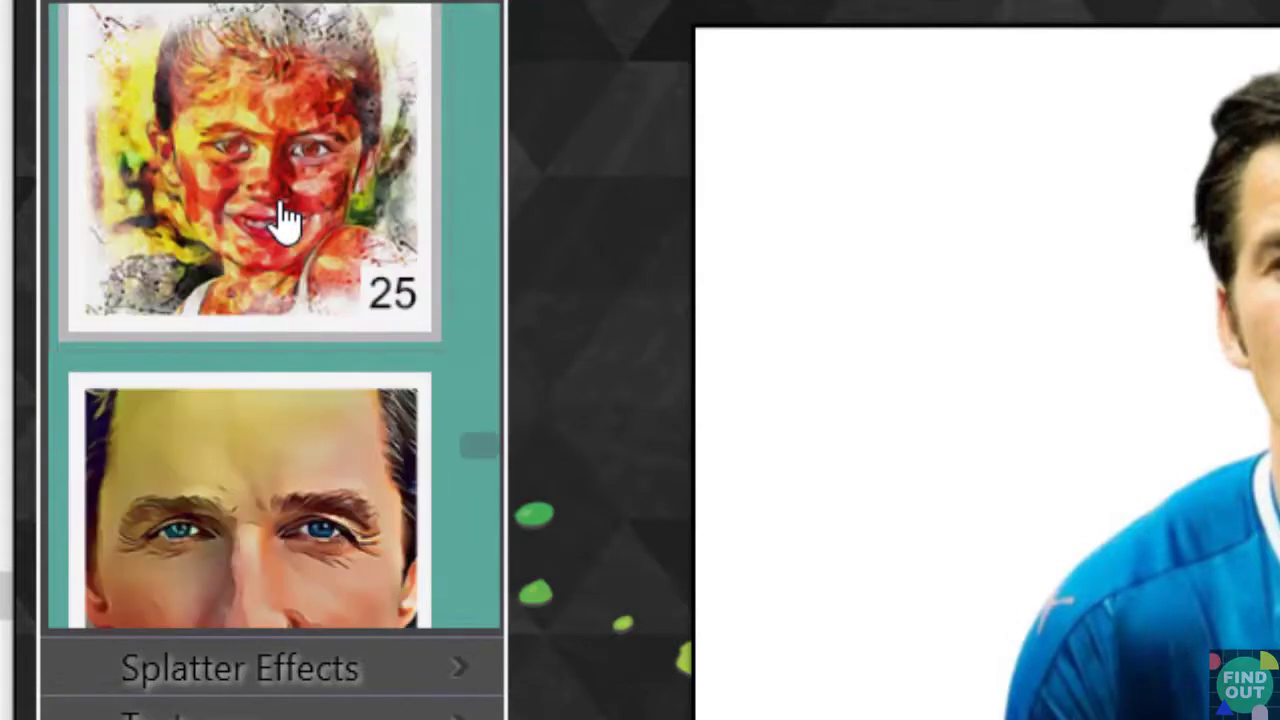
pyautogui.scroll(-4, 285, 218)
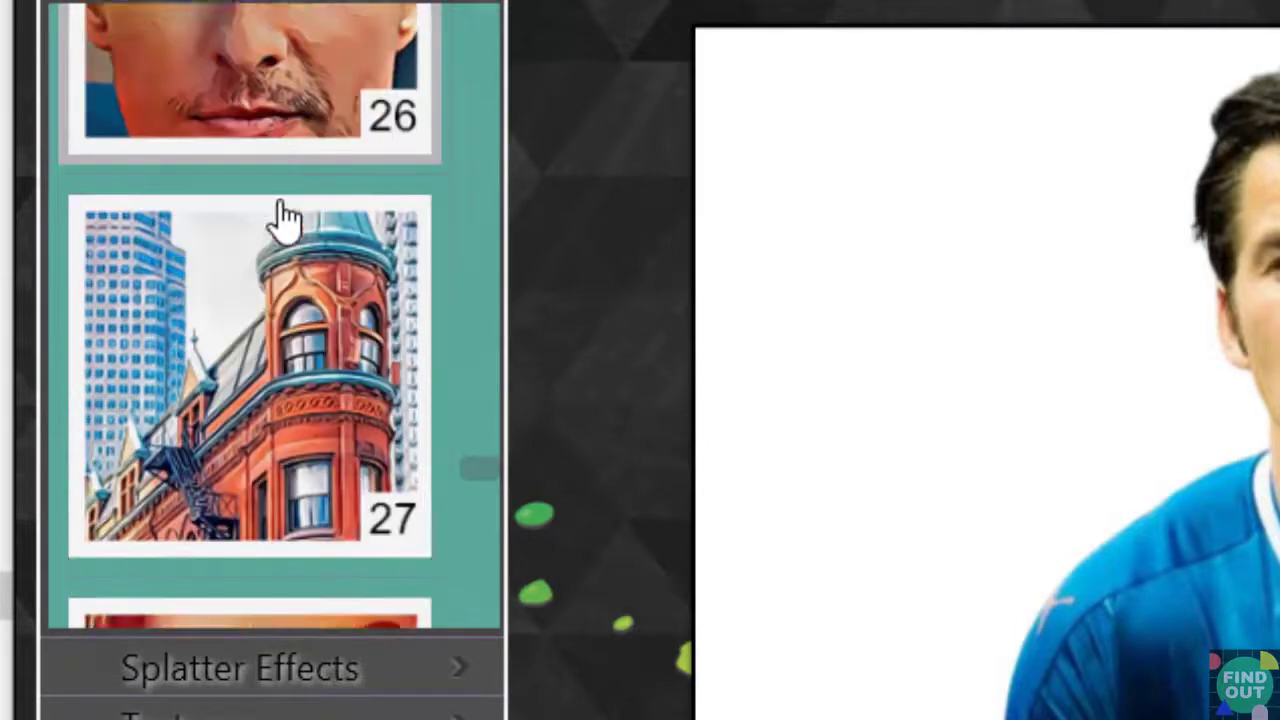
pyautogui.scroll(-3, 285, 218)
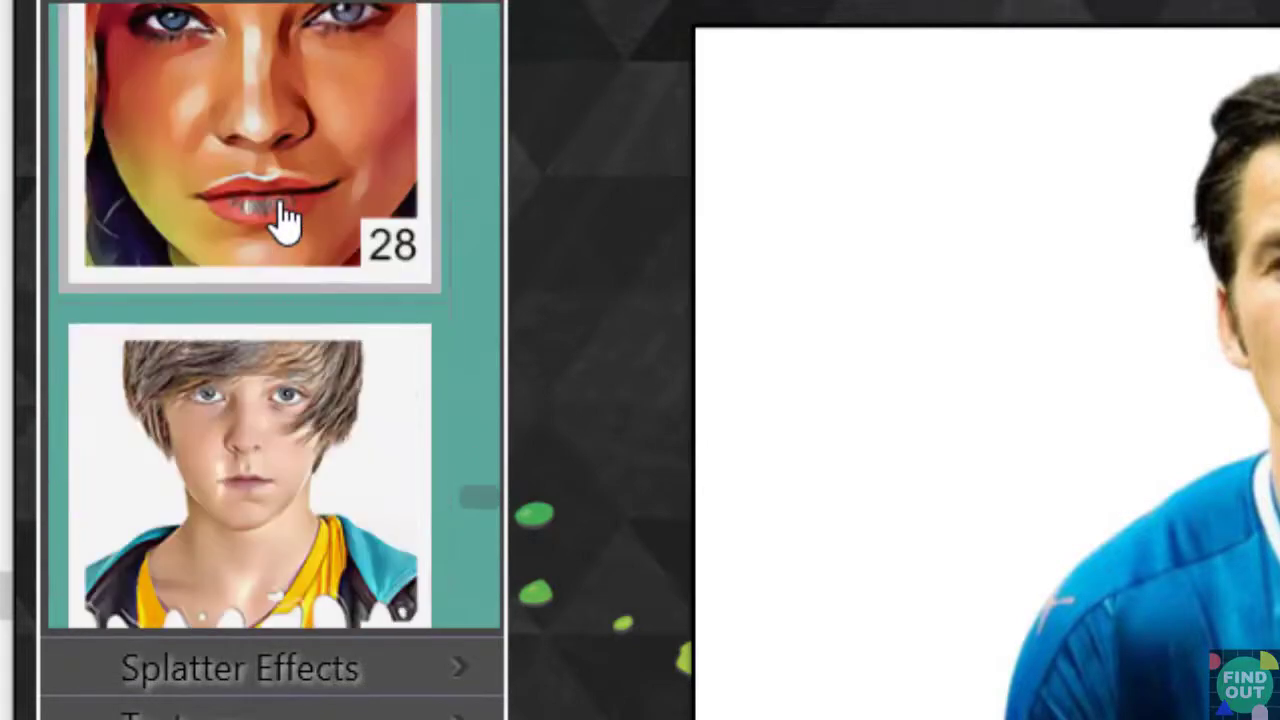
pyautogui.scroll(-6, 285, 218)
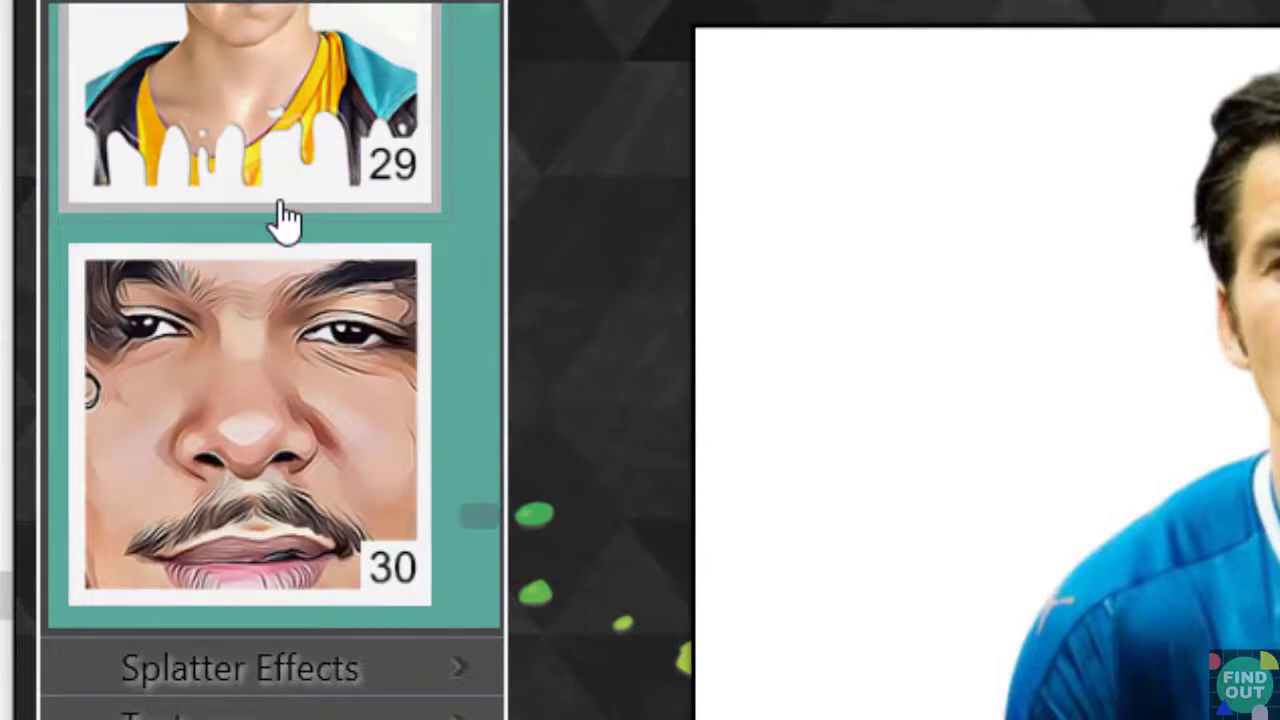
pyautogui.scroll(-2, 285, 218)
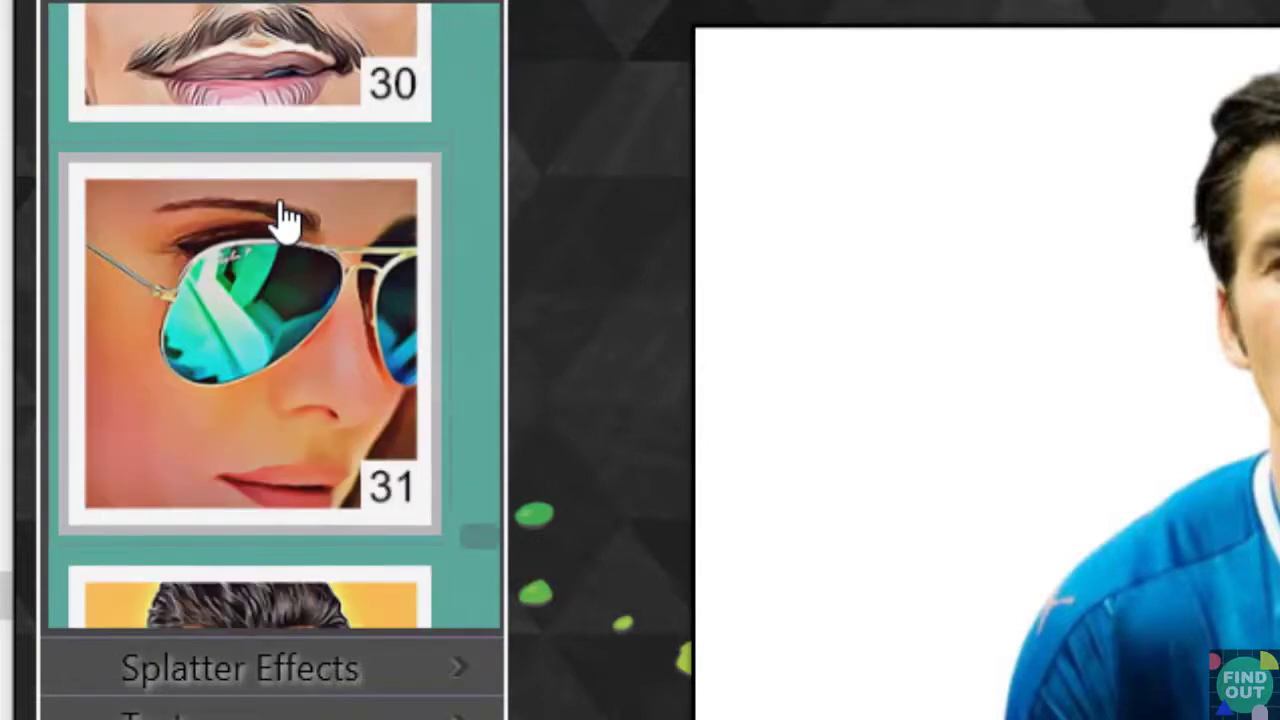
pyautogui.scroll(-3, 285, 218)
pyautogui.scroll(-2, 285, 218)
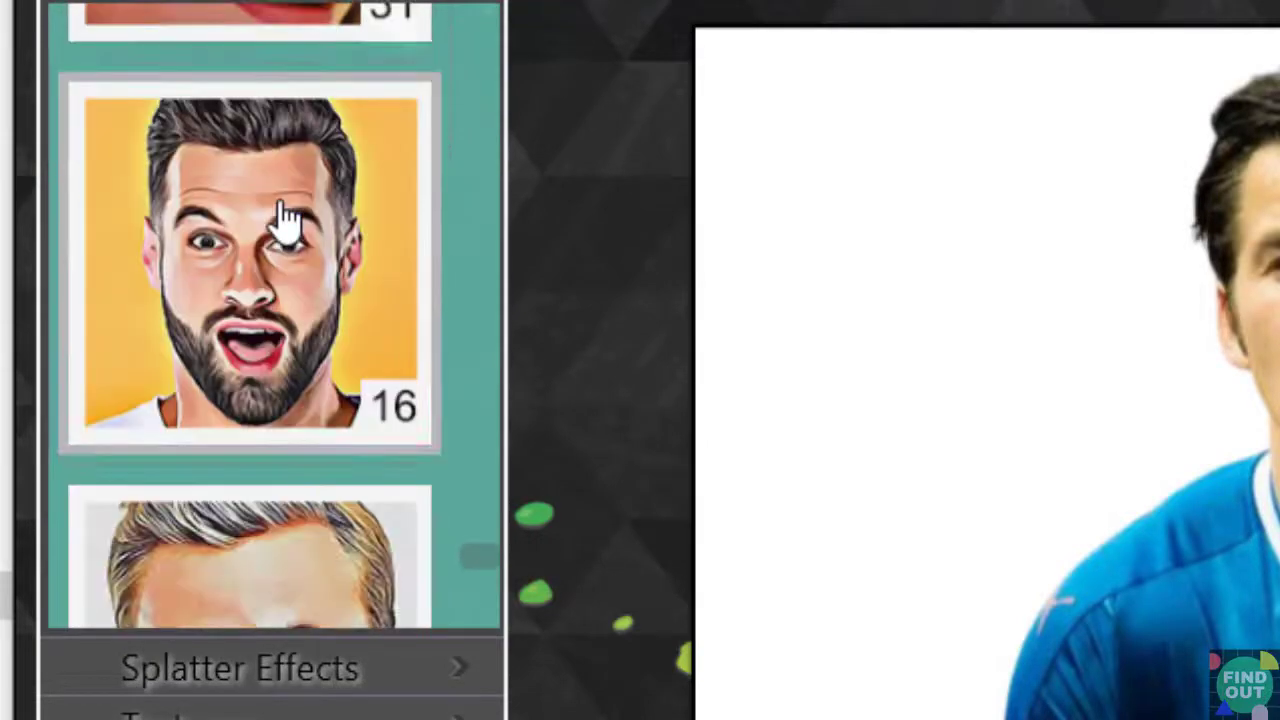
pyautogui.scroll(-3, 285, 218)
pyautogui.scroll(-3, 285, 218)
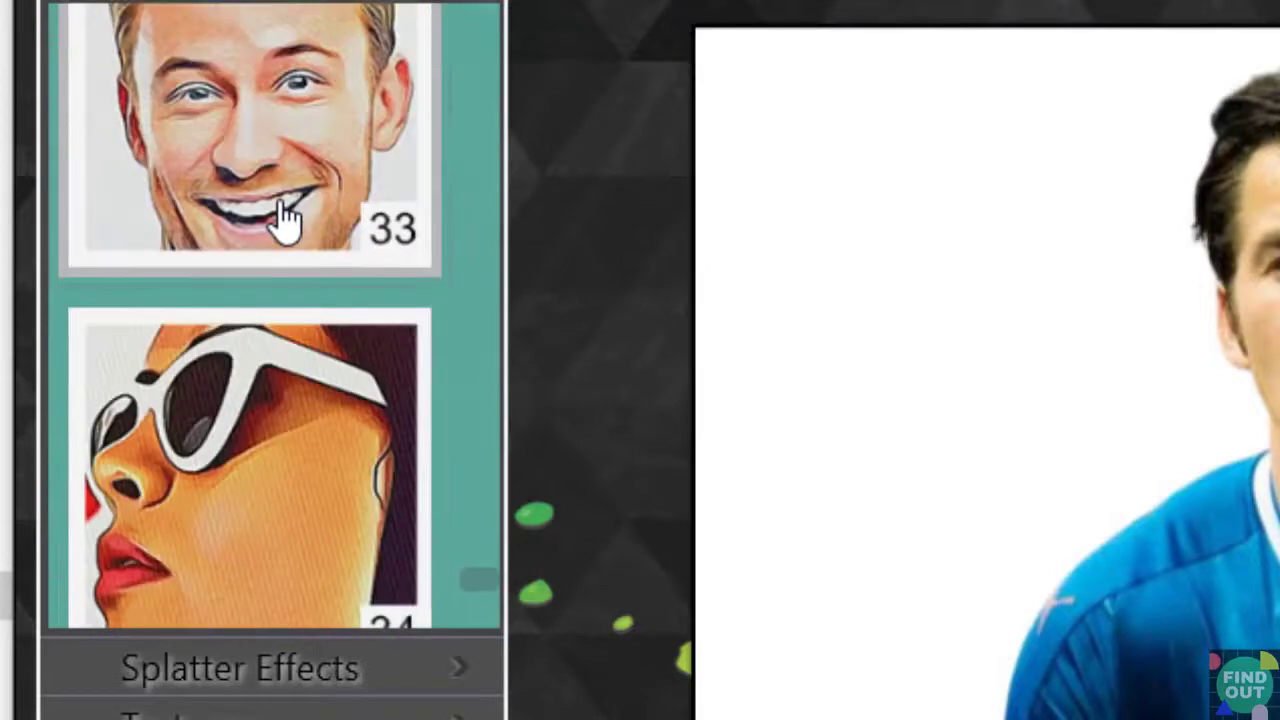
pyautogui.scroll(-6, 285, 218)
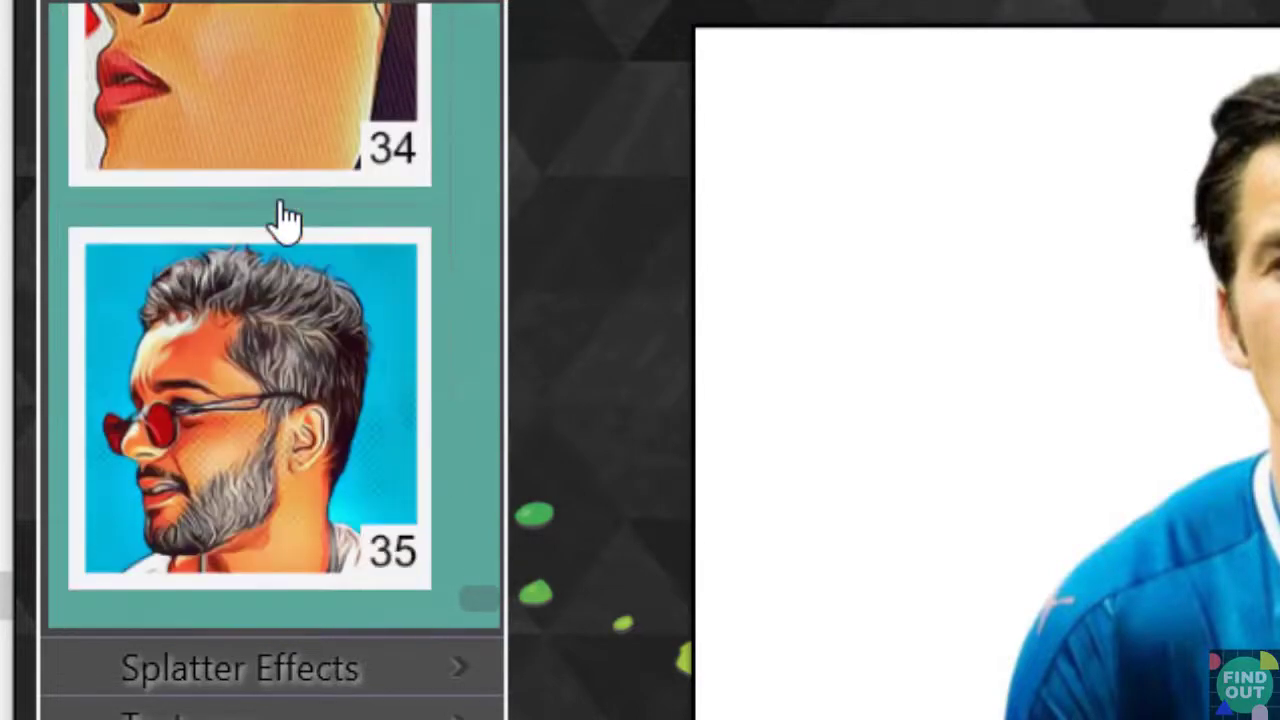
pyautogui.scroll(-3, 285, 218)
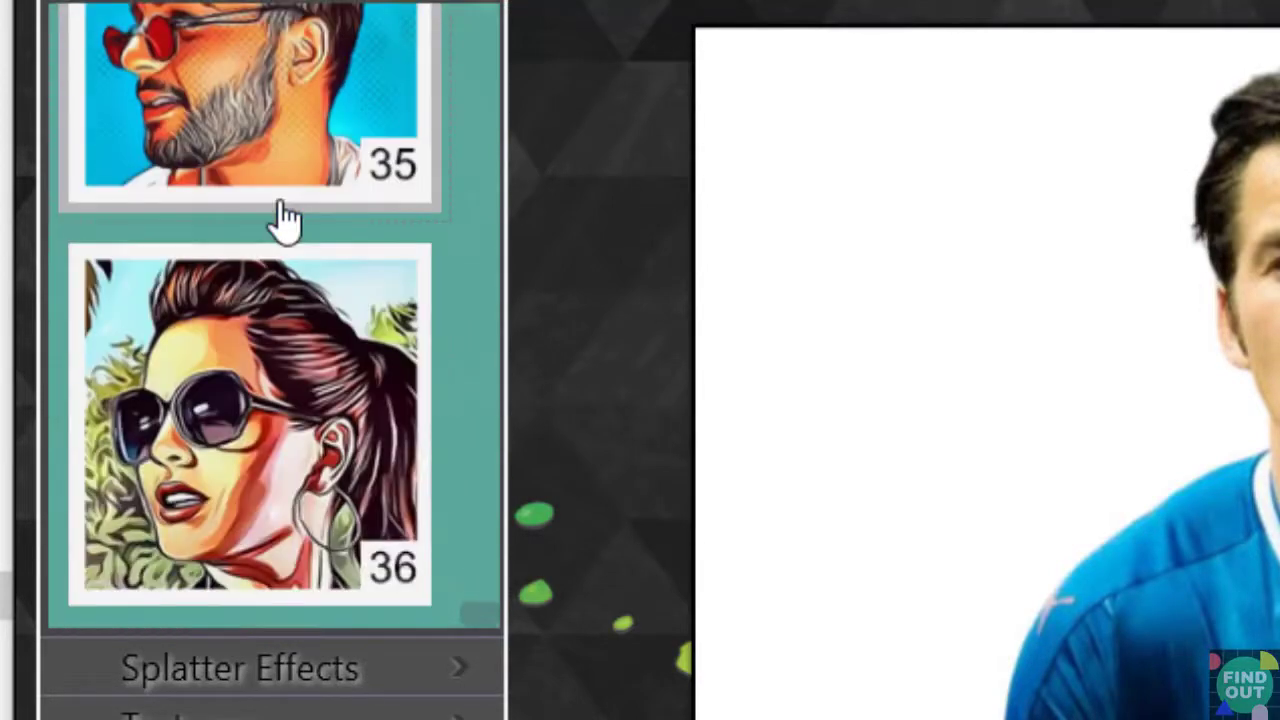
pyautogui.click(113, 340)
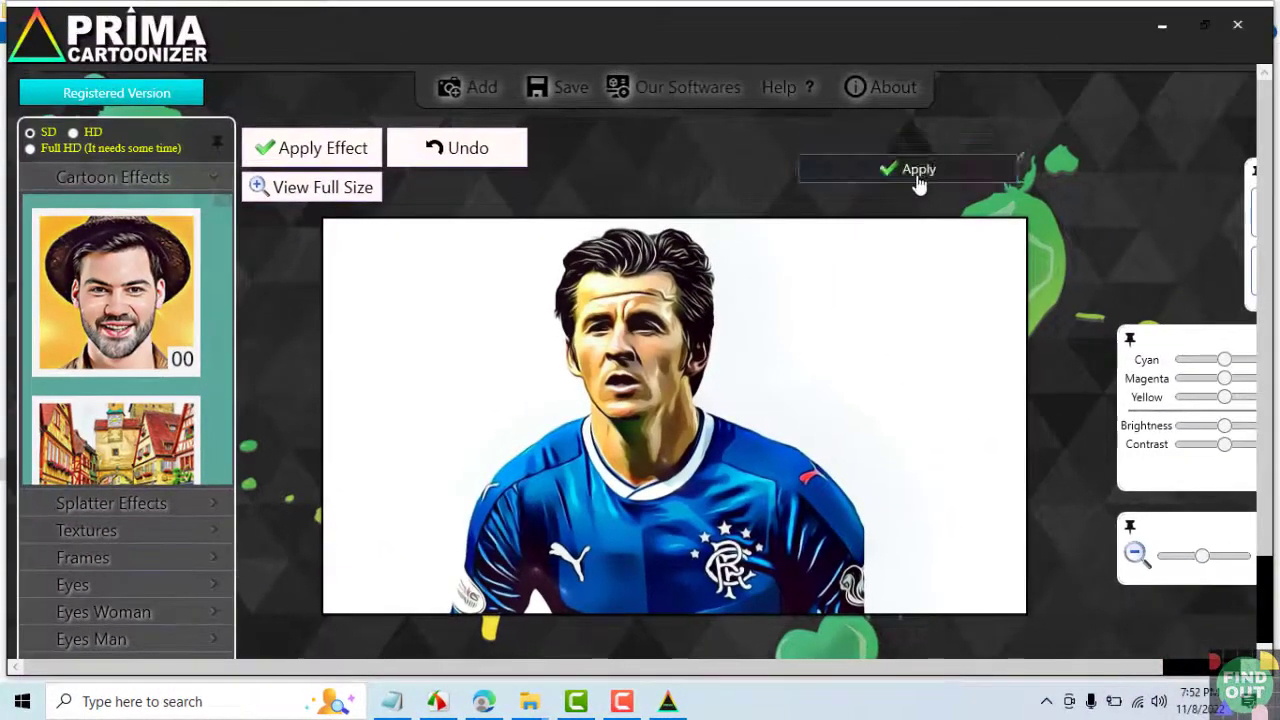
# Commit cartoon effect 00 to the portrait and start saving it
pyautogui.click(919, 178)
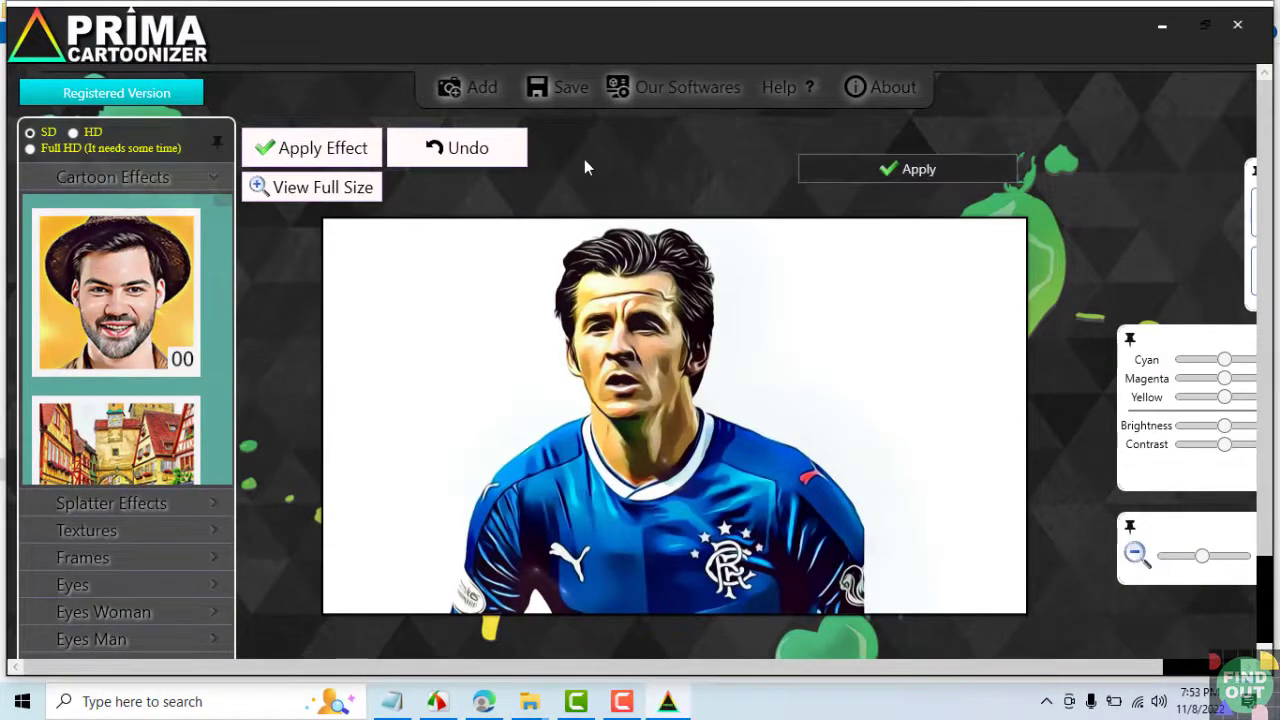
pyautogui.click(560, 90)
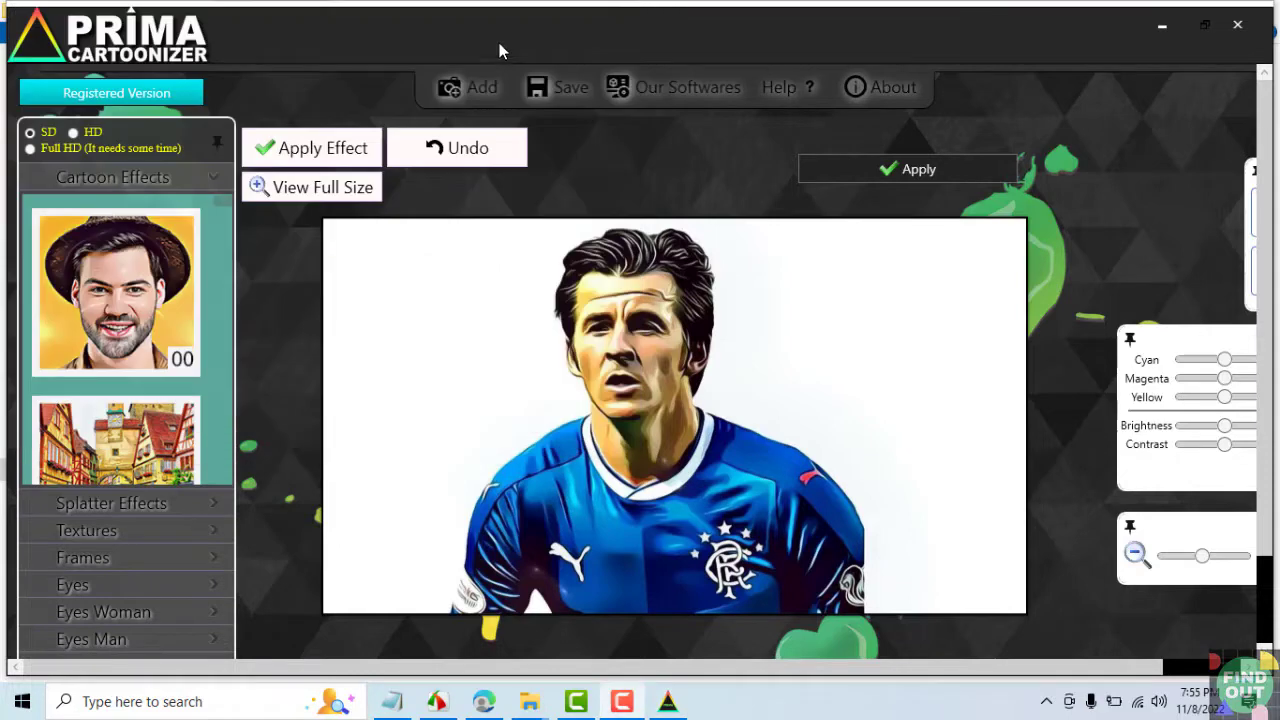
# Revert the portrait to the original photo and try cartoon effect 13
pyautogui.click(455, 148)
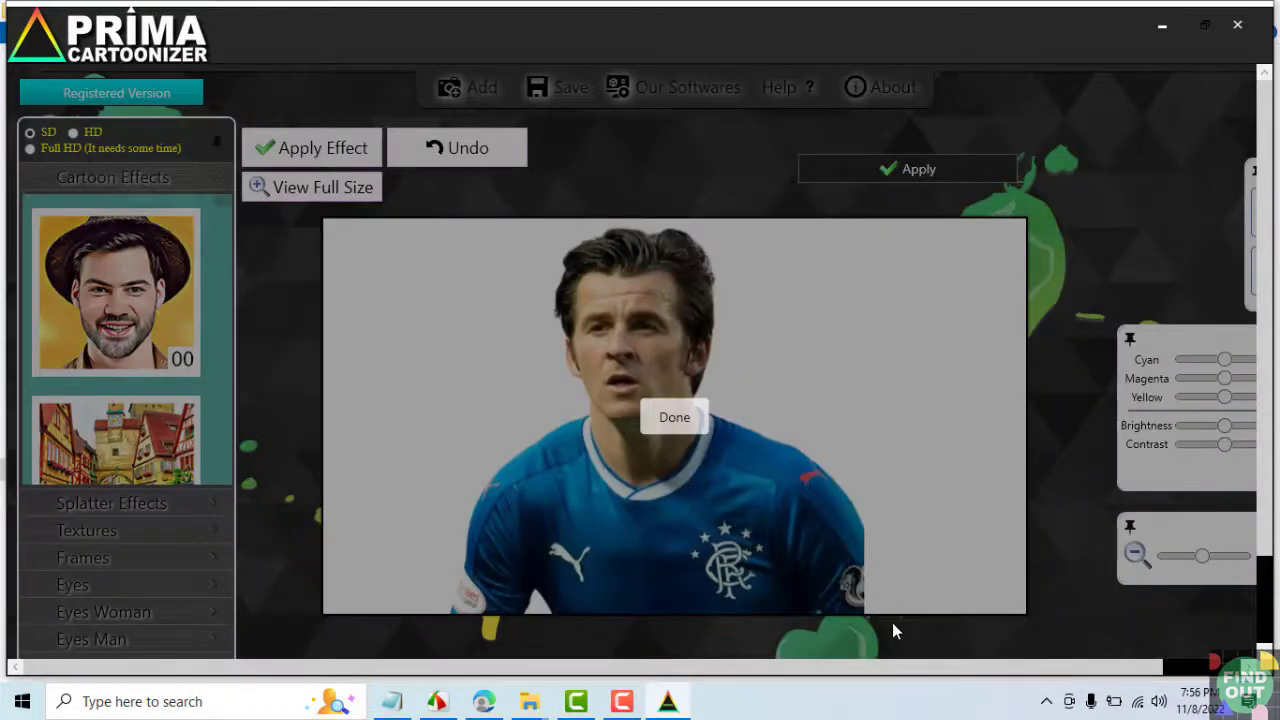
pyautogui.click(650, 428)
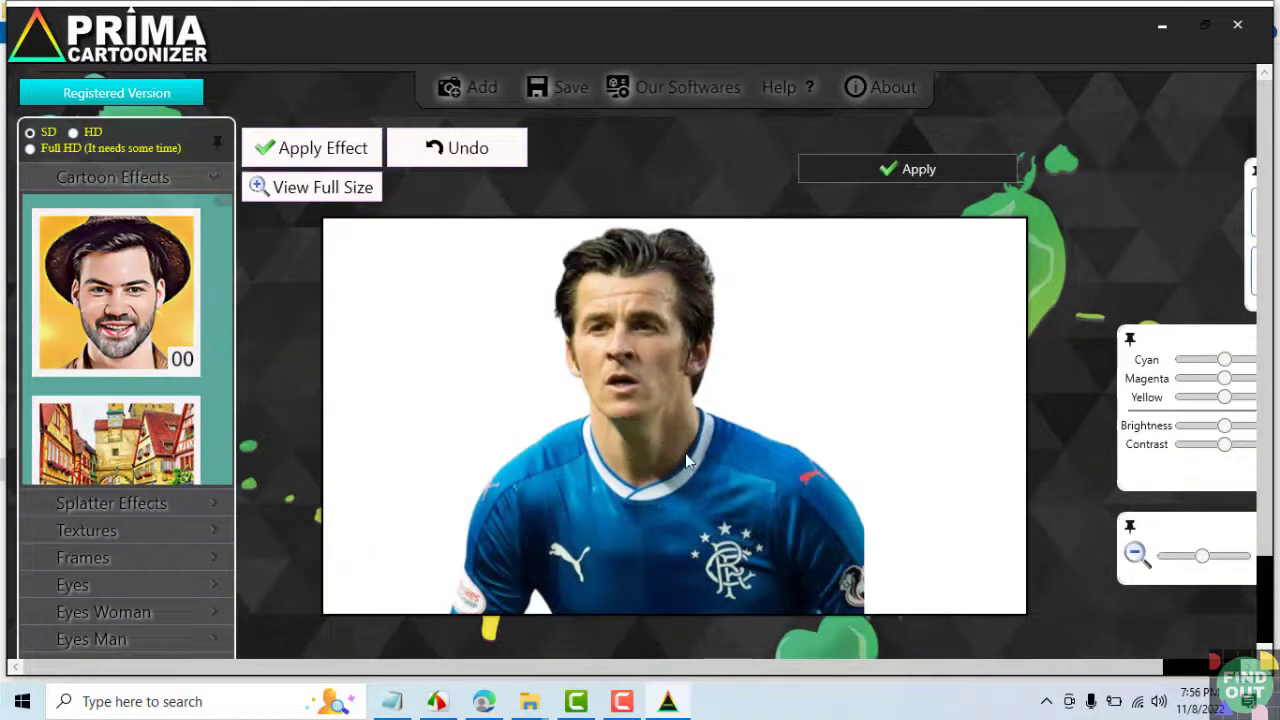
pyautogui.scroll(-5, 110, 360)
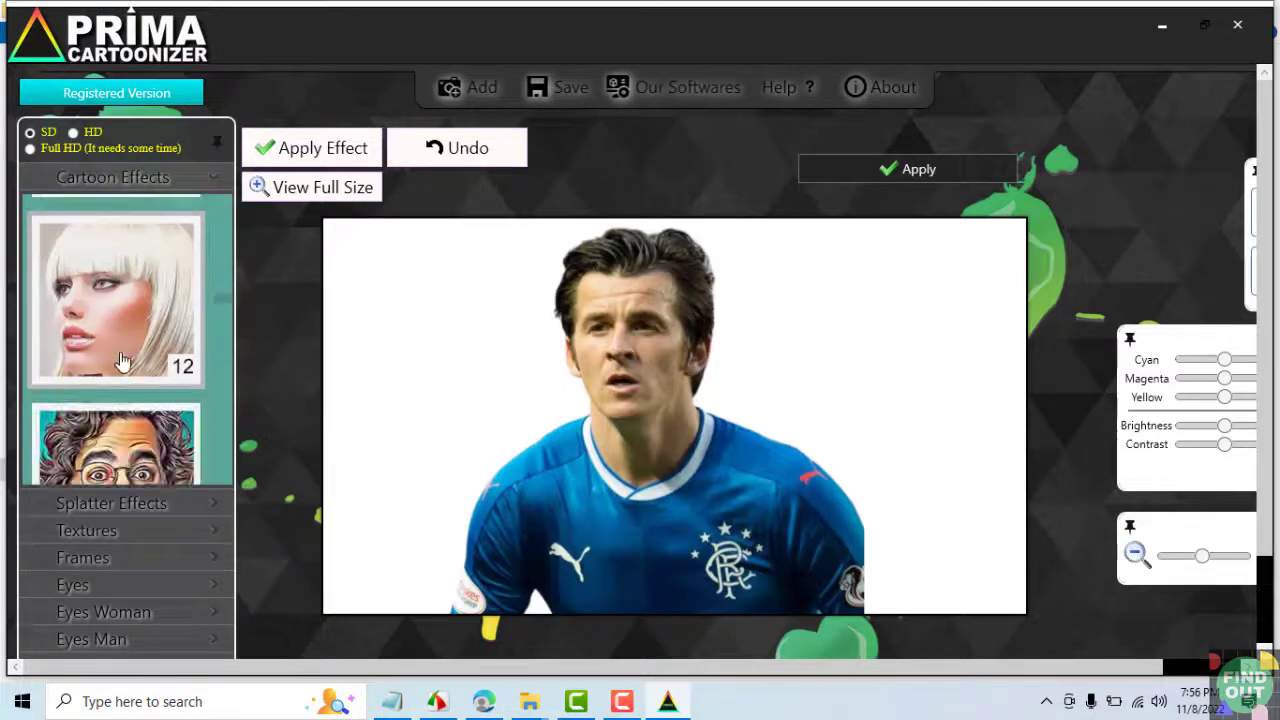
pyautogui.scroll(-1, 120, 361)
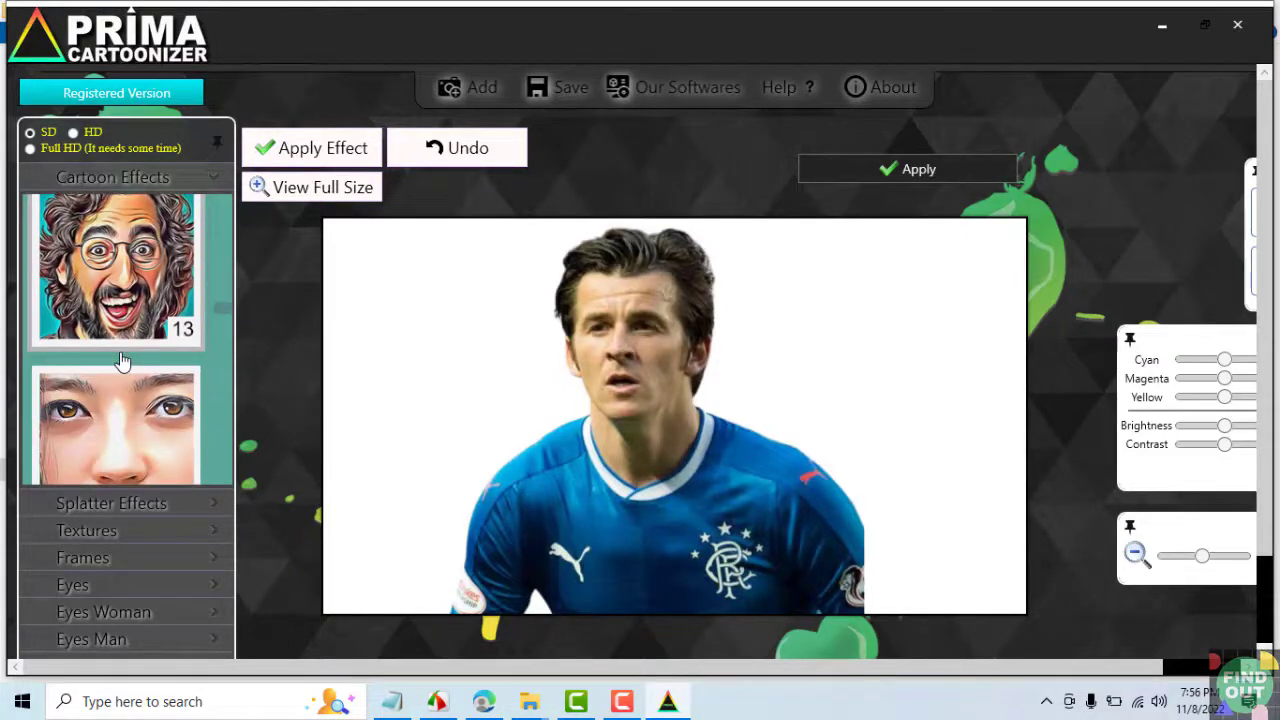
pyautogui.click(120, 330)
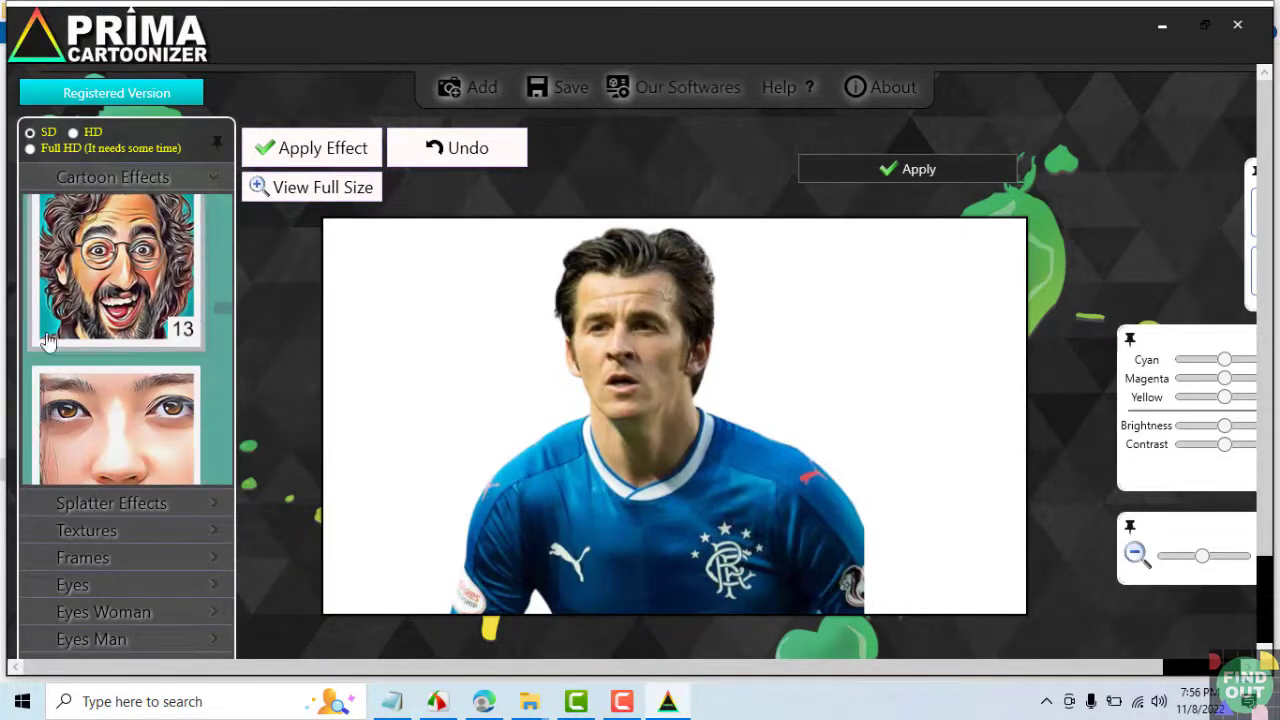
pyautogui.click(143, 290)
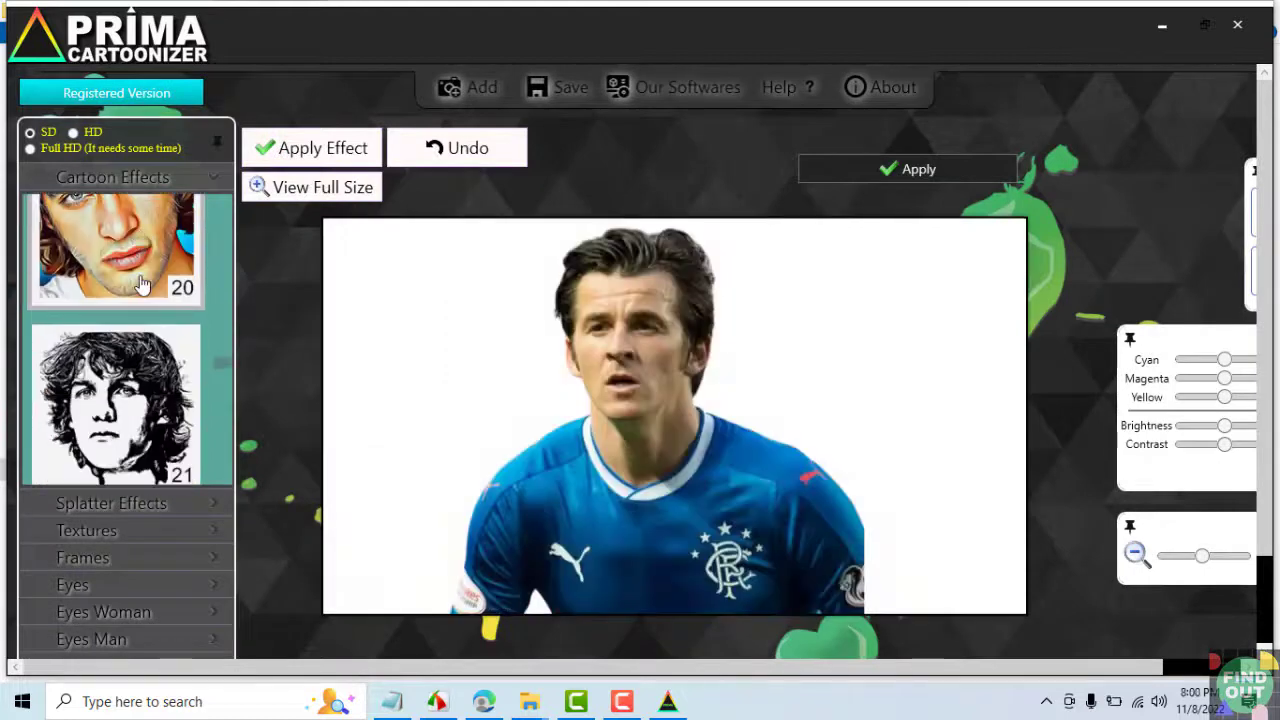
# Preview cartoon effects 21, 25 and 19 on the portrait
pyautogui.scroll(-1, 143, 287)
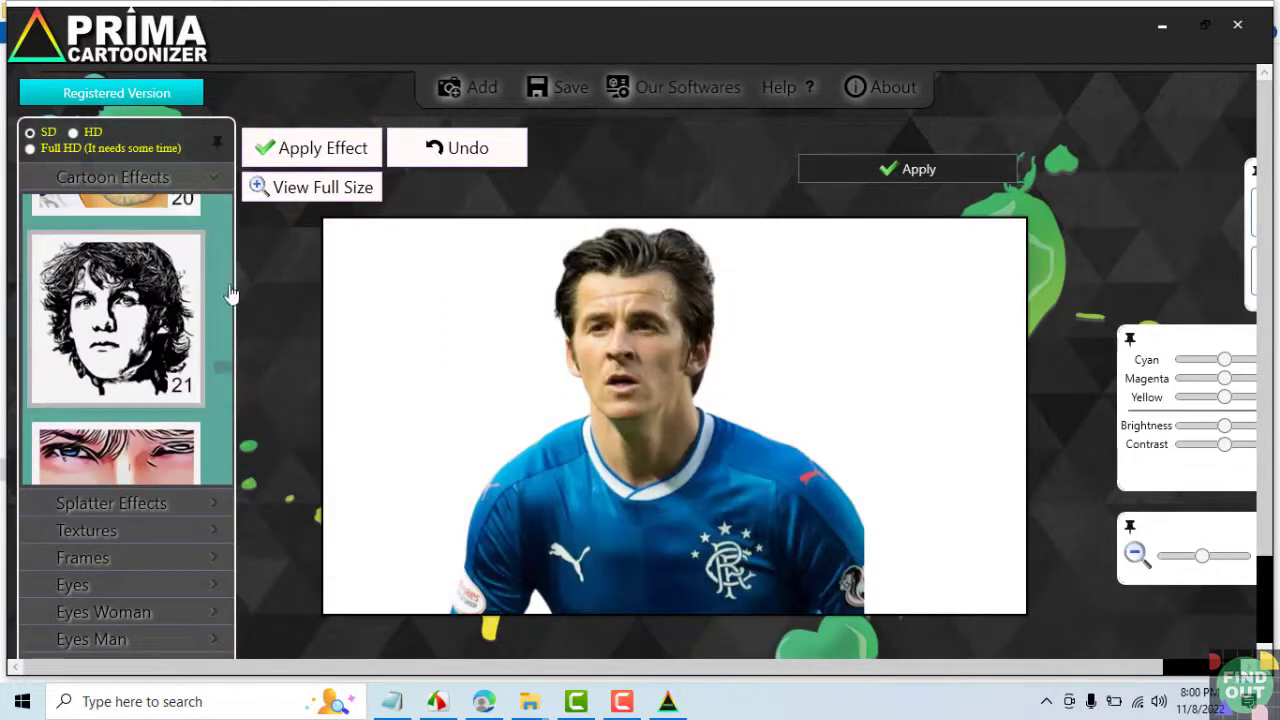
pyautogui.click(138, 366)
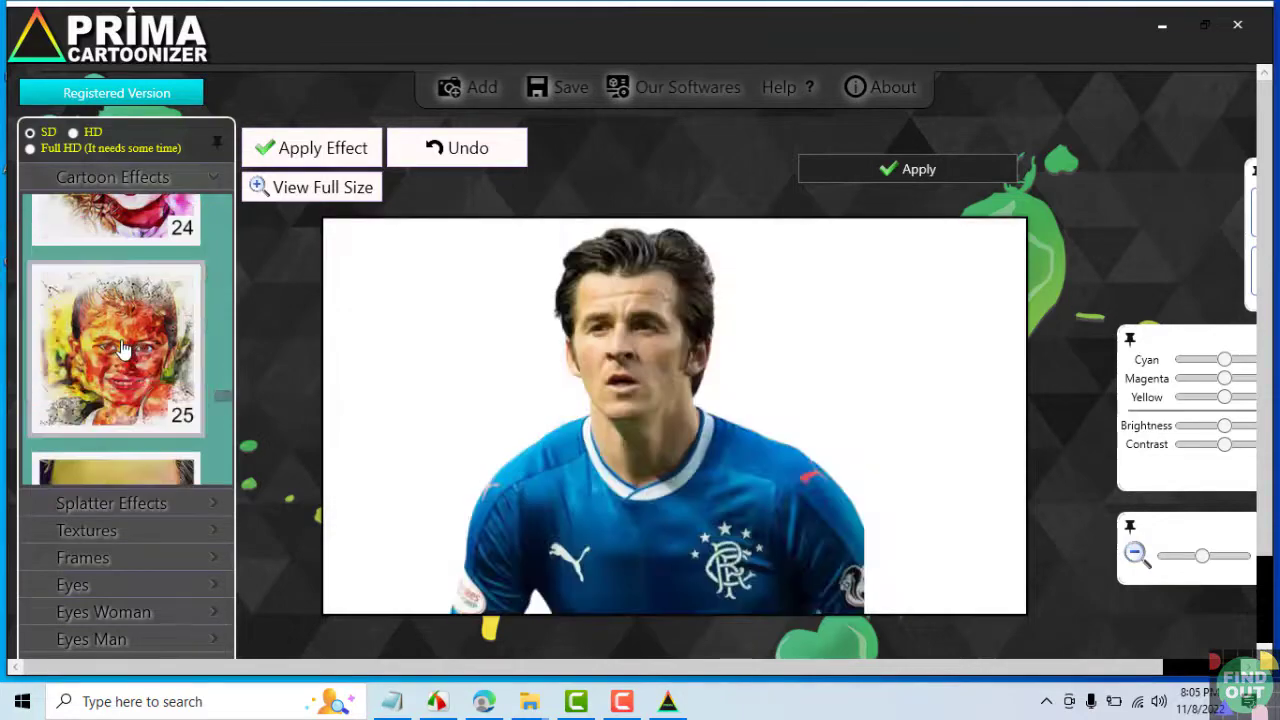
pyautogui.click(115, 345)
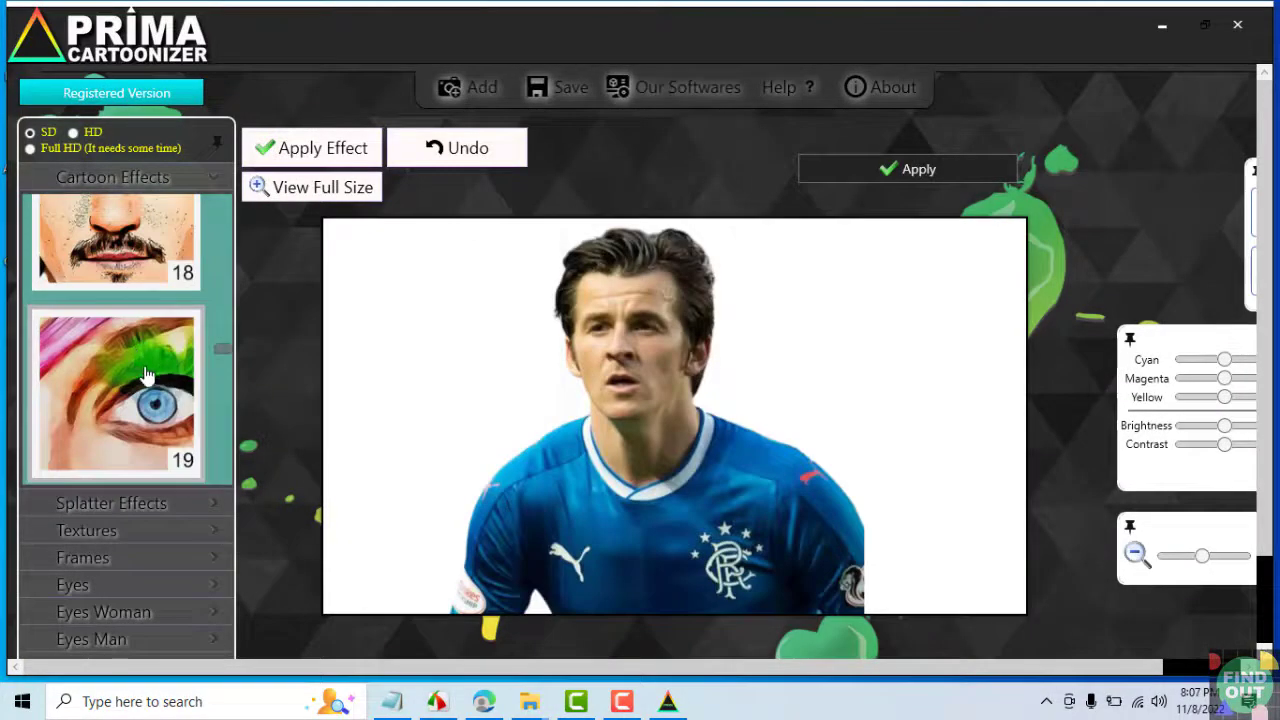
pyautogui.click(153, 370)
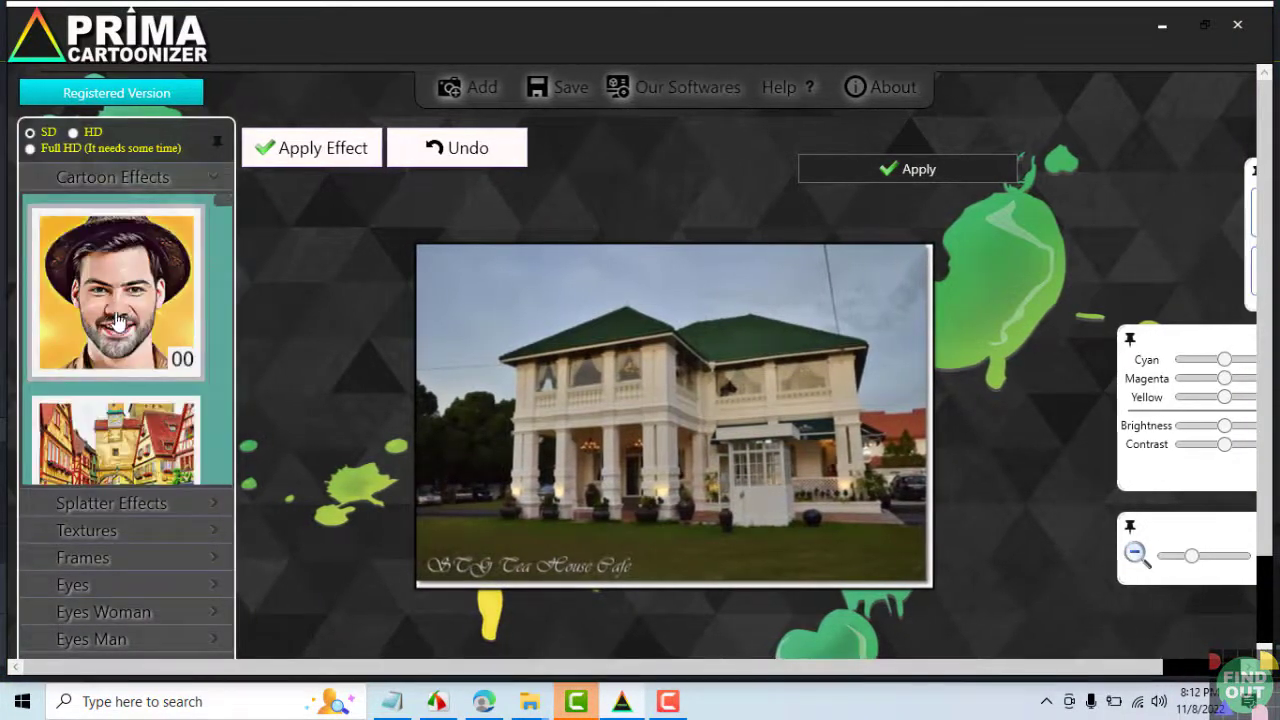
# Apply the Special Landscape effect to the tea house photo and zoom in
pyautogui.scroll(-1, 100, 400)
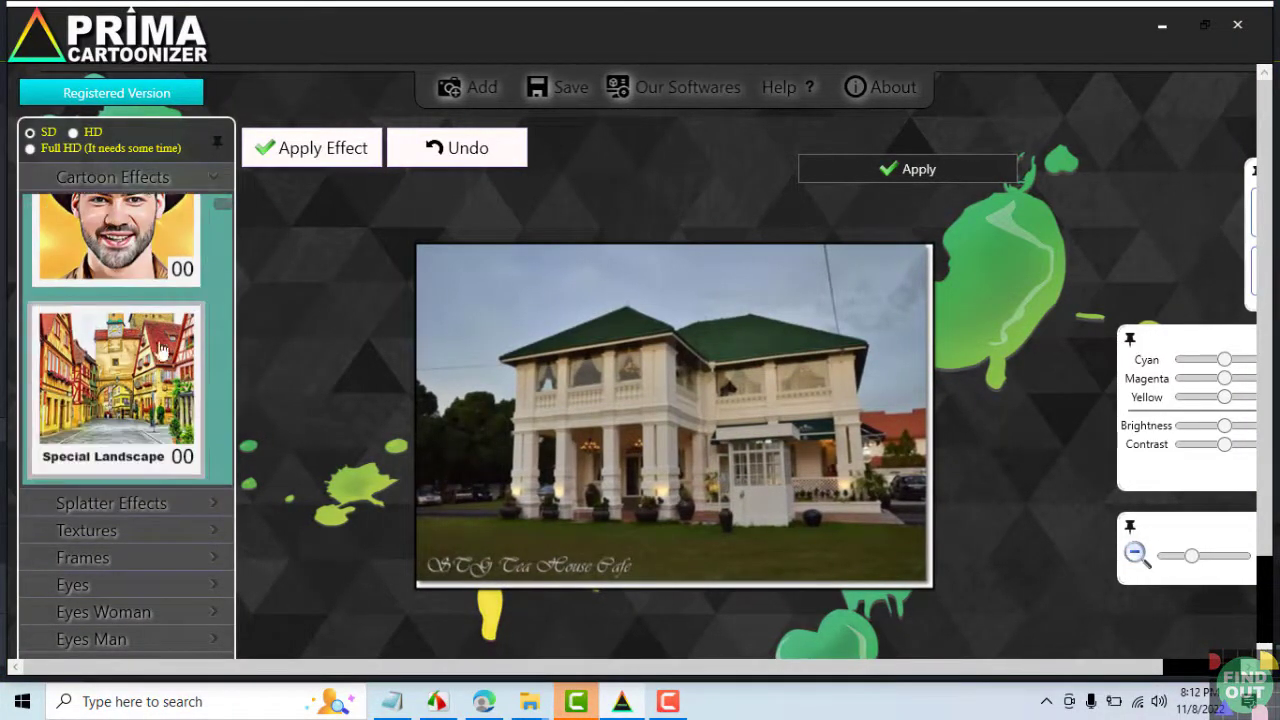
pyautogui.click(92, 418)
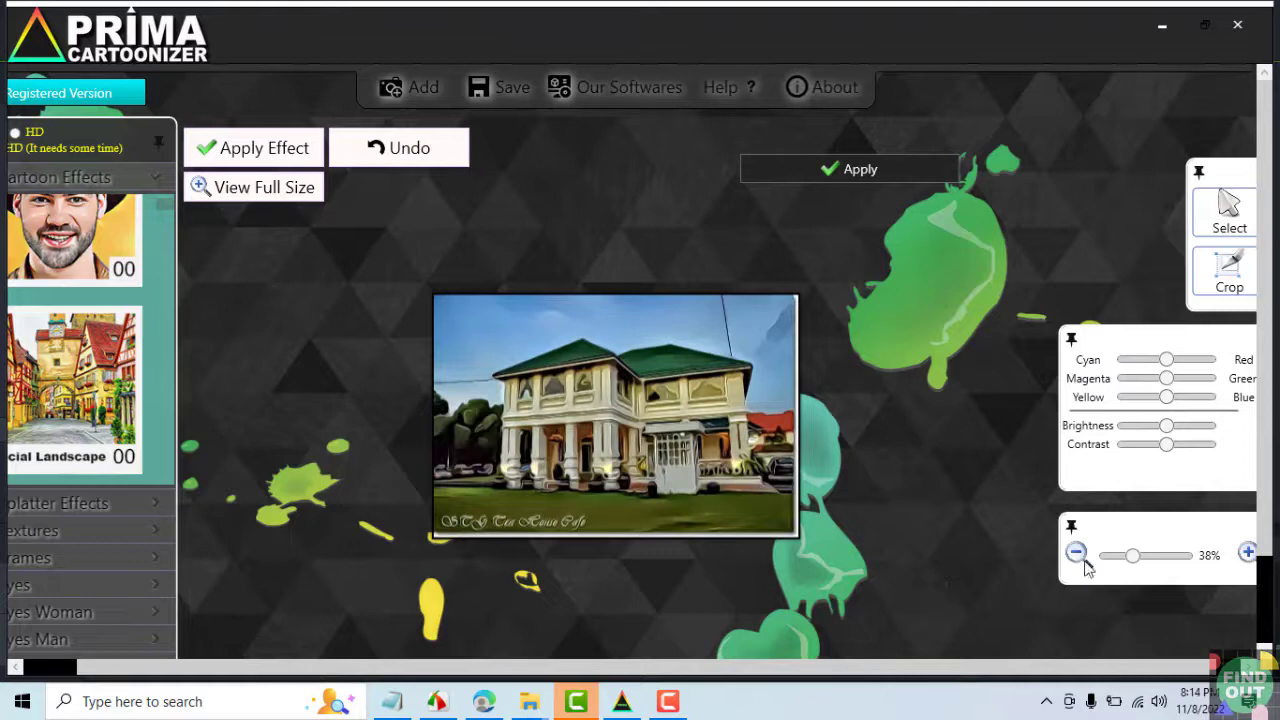
pyautogui.moveTo(1132, 560); pyautogui.dragTo(1151, 569)
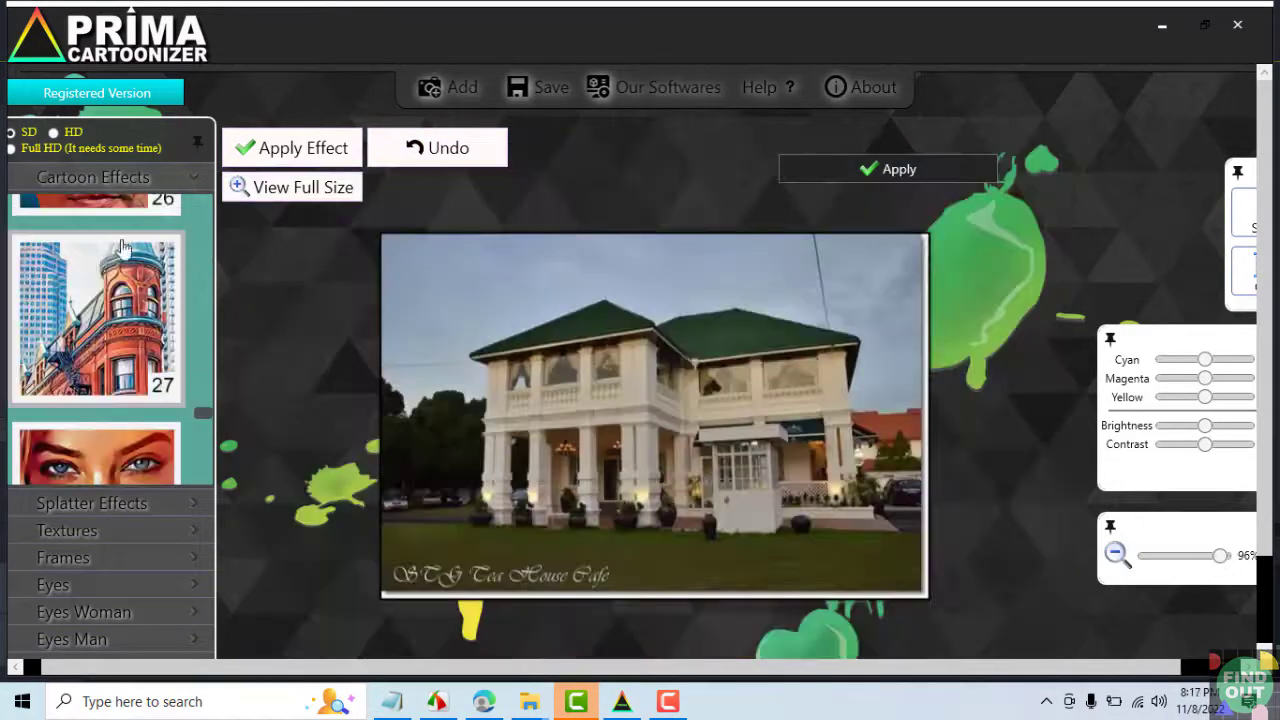
# Try cartoon effects 27 and 25 on the house photo, then bring back the footballer portrait
pyautogui.click(130, 318)
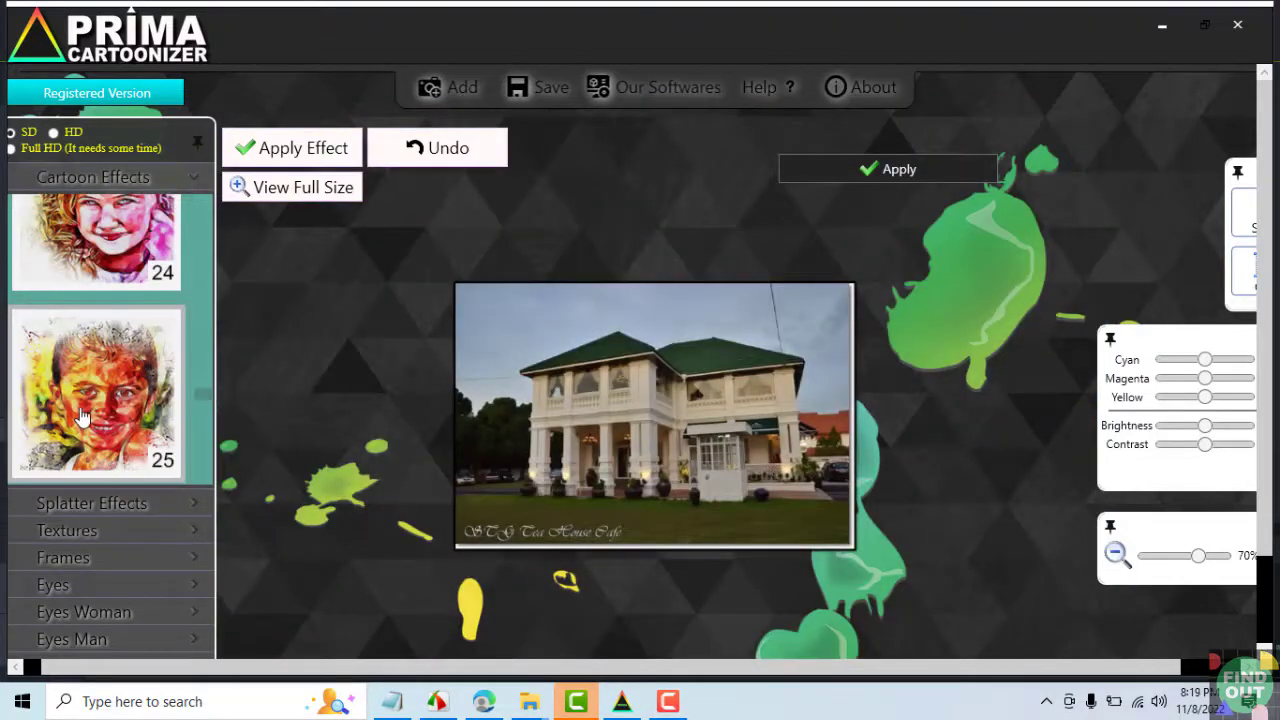
pyautogui.click(83, 416)
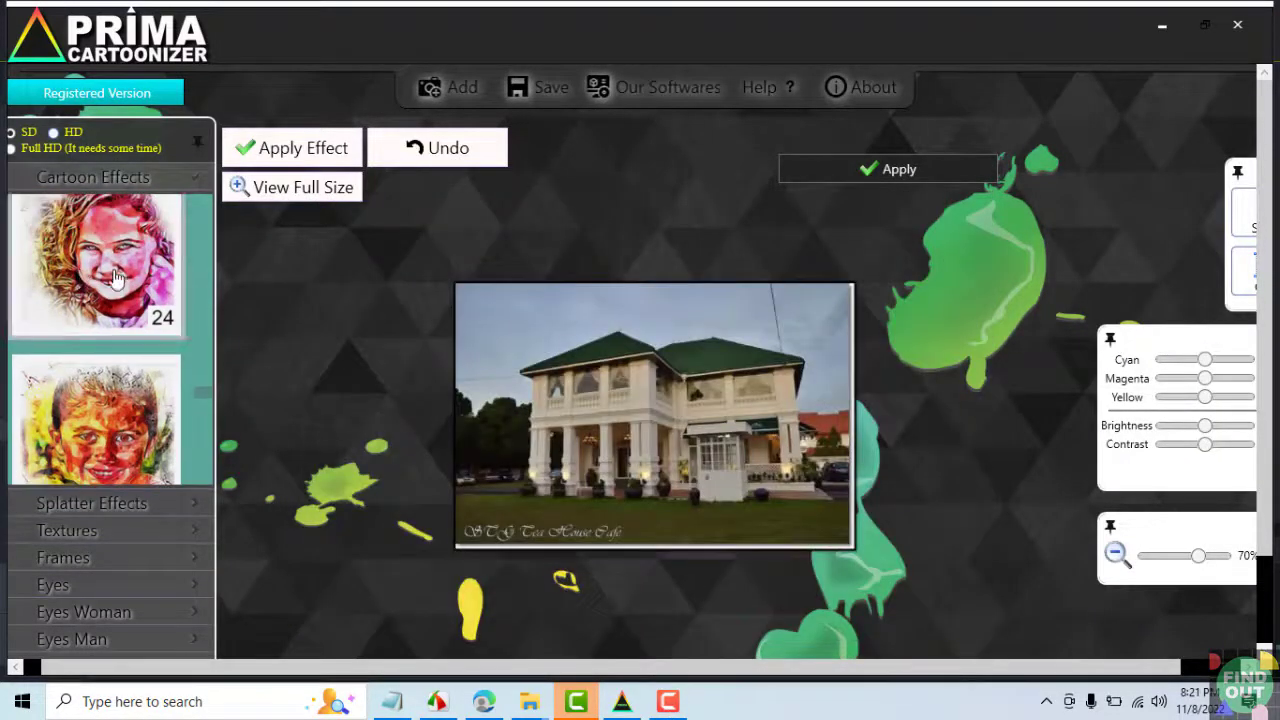
pyautogui.click(115, 278)
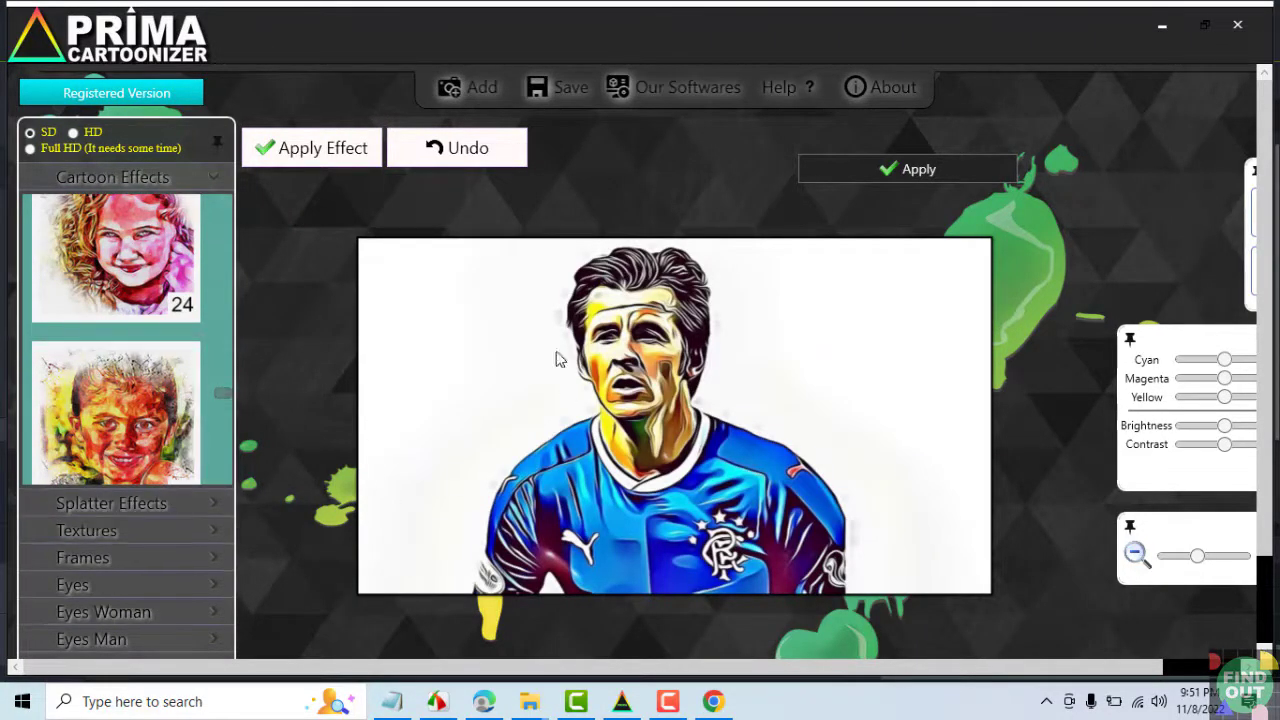
# Open the Splatter Effects list and browse its splatter thumbnails
pyautogui.click(140, 505)
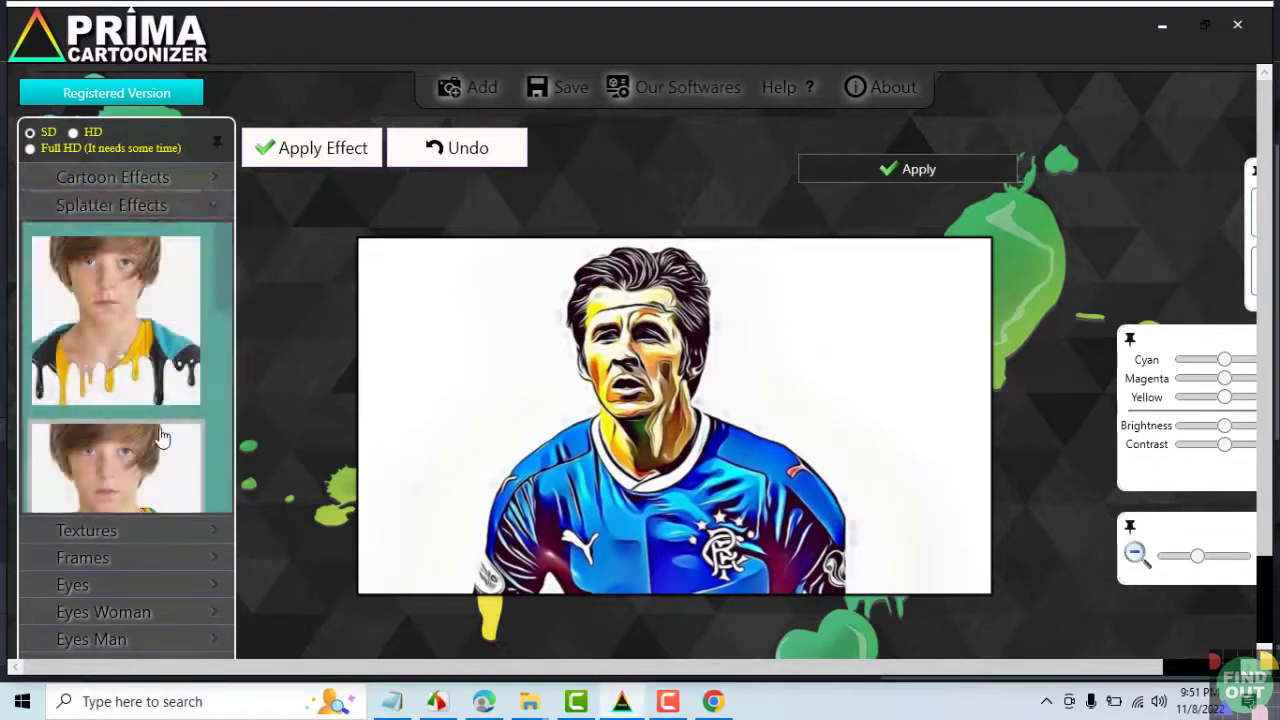
pyautogui.scroll(-1, 145, 320)
pyautogui.scroll(1, 145, 315)
pyautogui.scroll(-1, 143, 310)
pyautogui.scroll(-2, 143, 310)
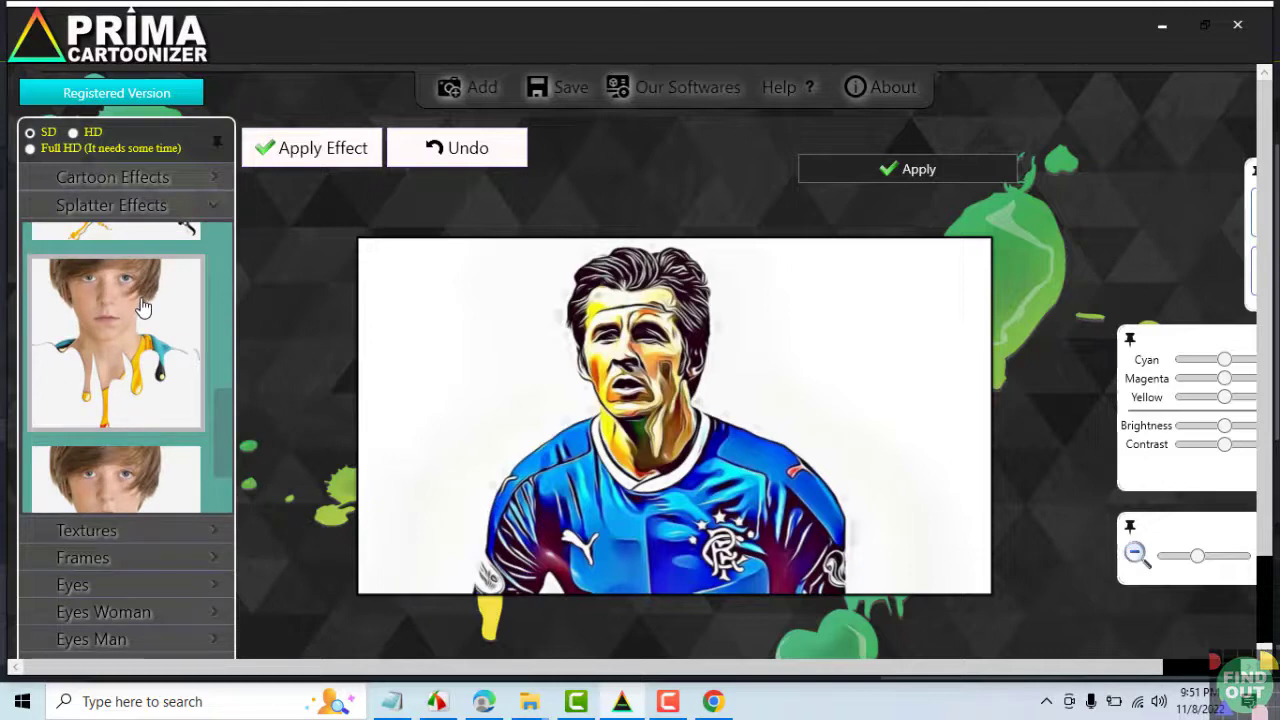
pyautogui.scroll(-1, 143, 308)
pyautogui.scroll(-3, 145, 350)
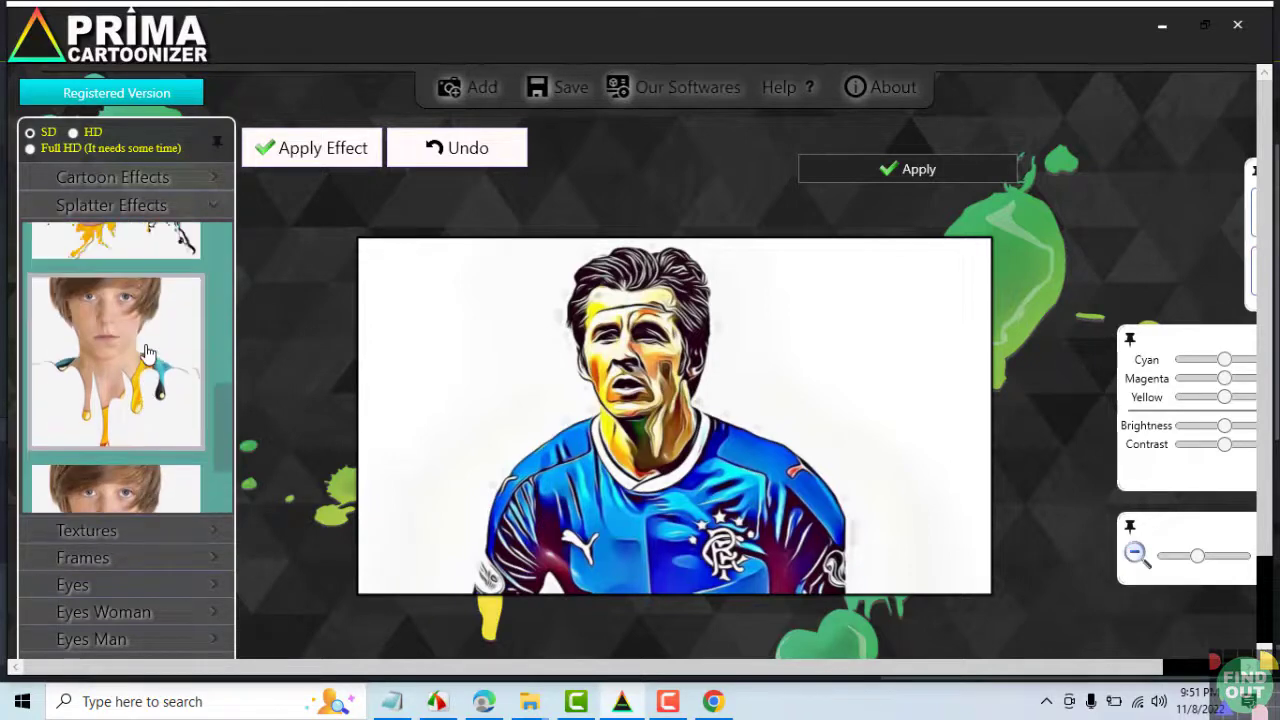
pyautogui.scroll(4, 145, 352)
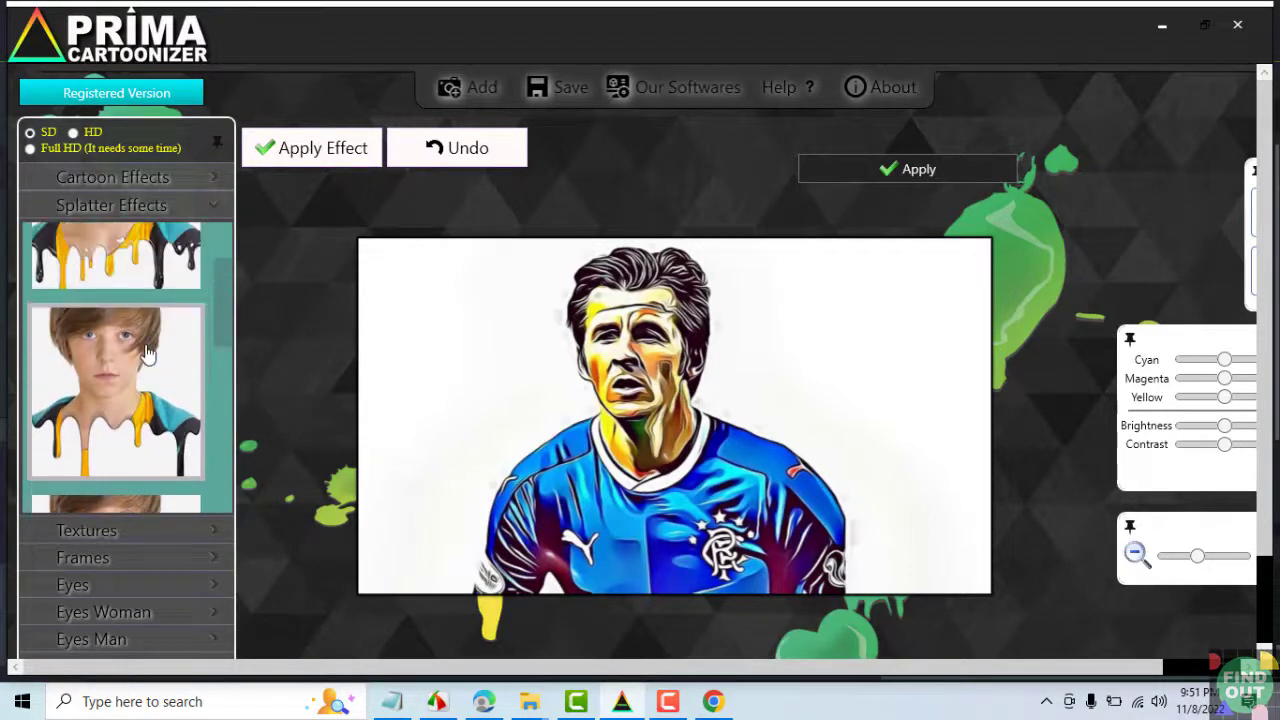
pyautogui.scroll(-1, 146, 352)
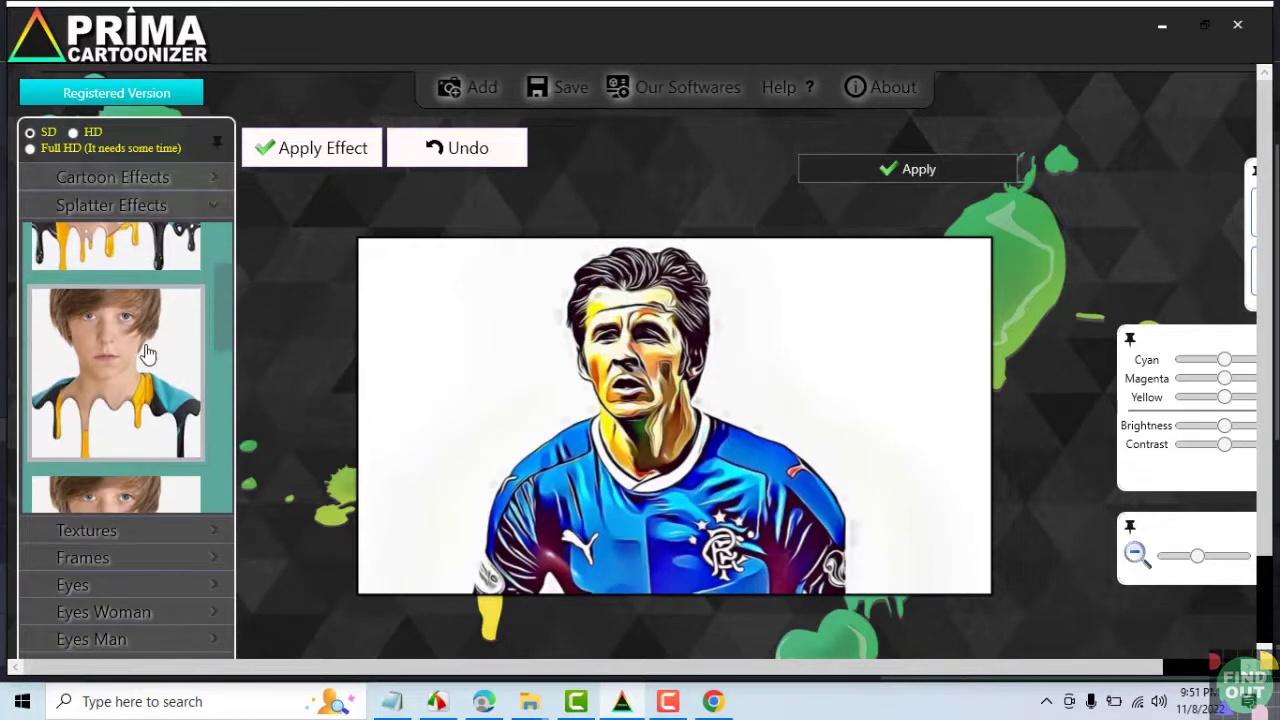
pyautogui.scroll(1, 146, 352)
# Add a dripping-paint splatter, then swap it for a different white drip splatter
pyautogui.click(130, 305)
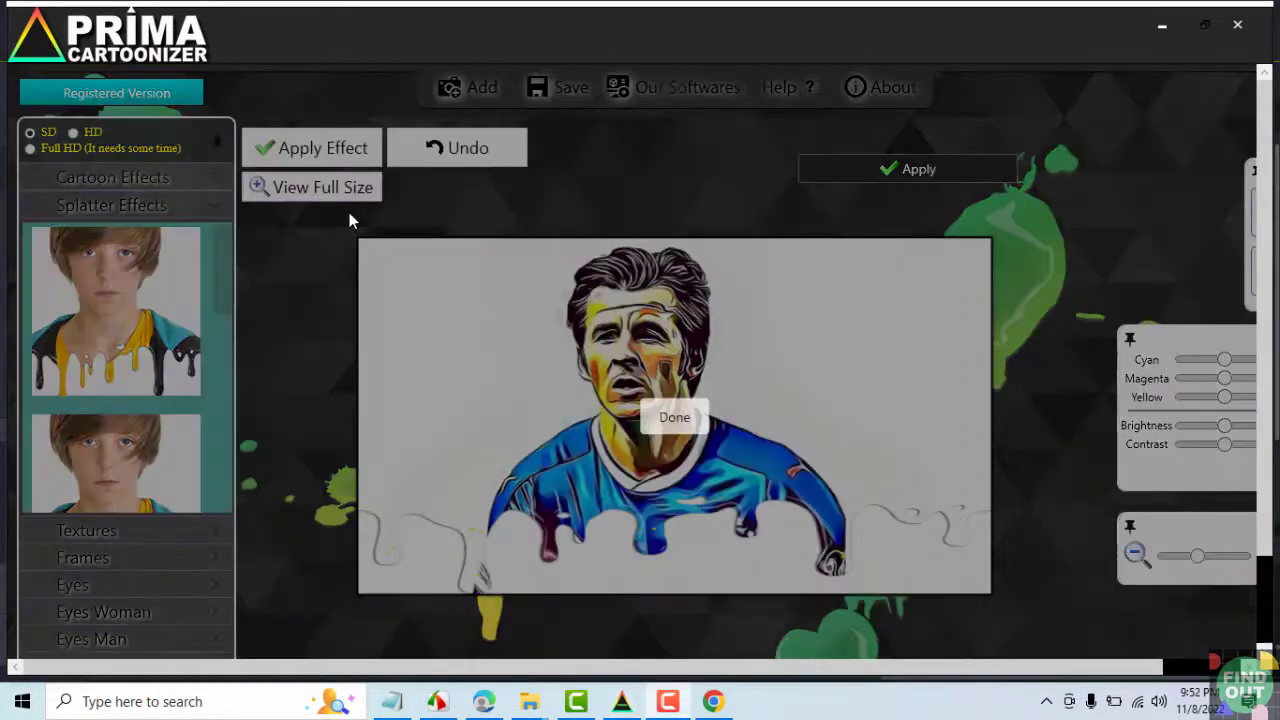
pyautogui.click(676, 420)
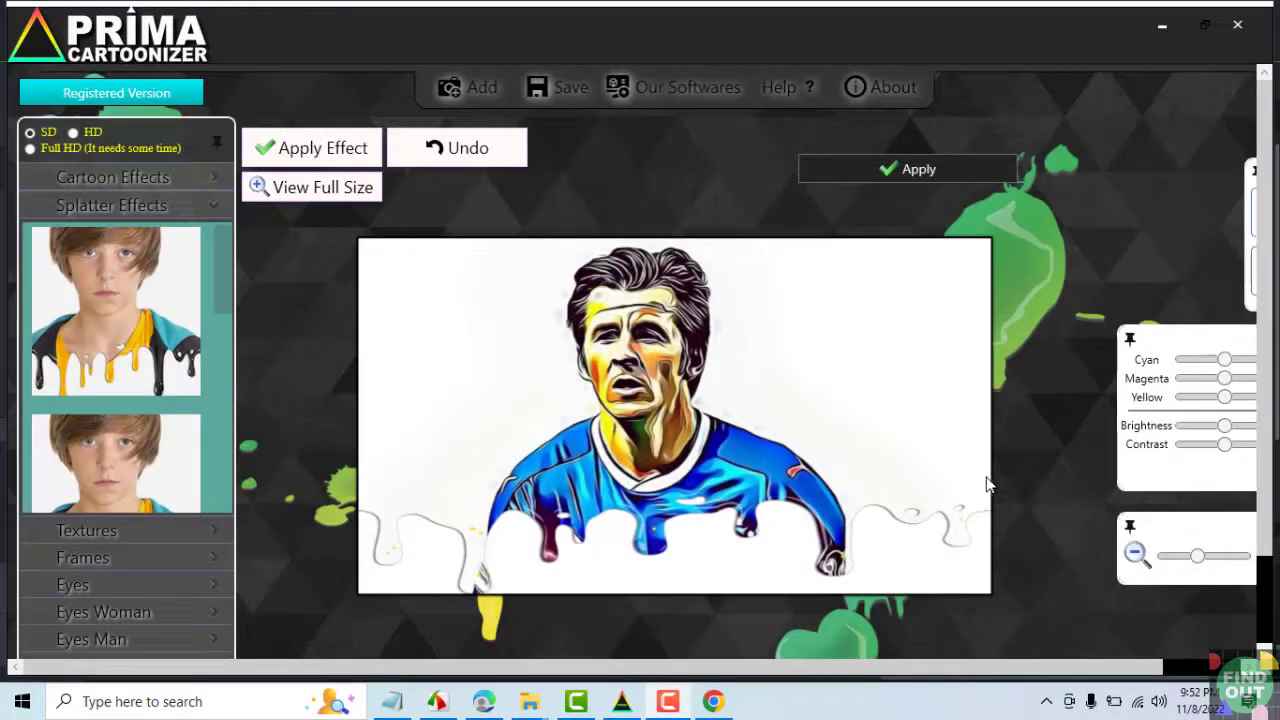
pyautogui.click(116, 460)
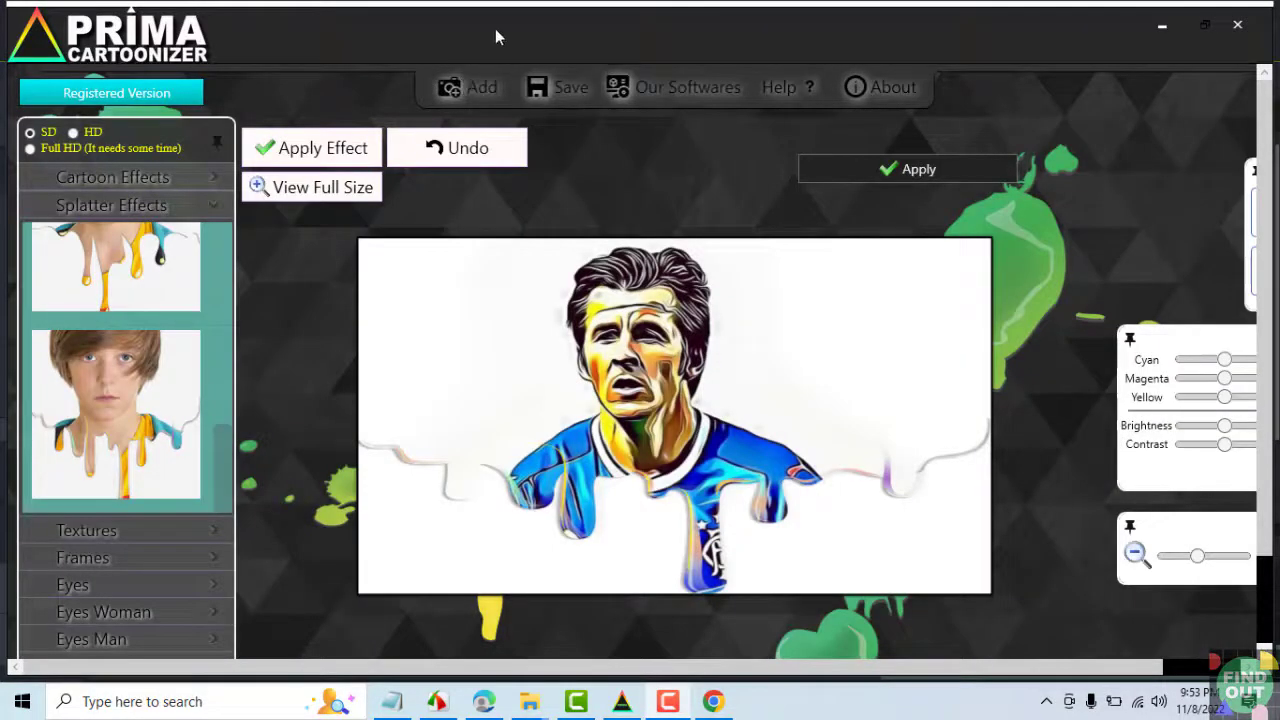
pyautogui.click(123, 530)
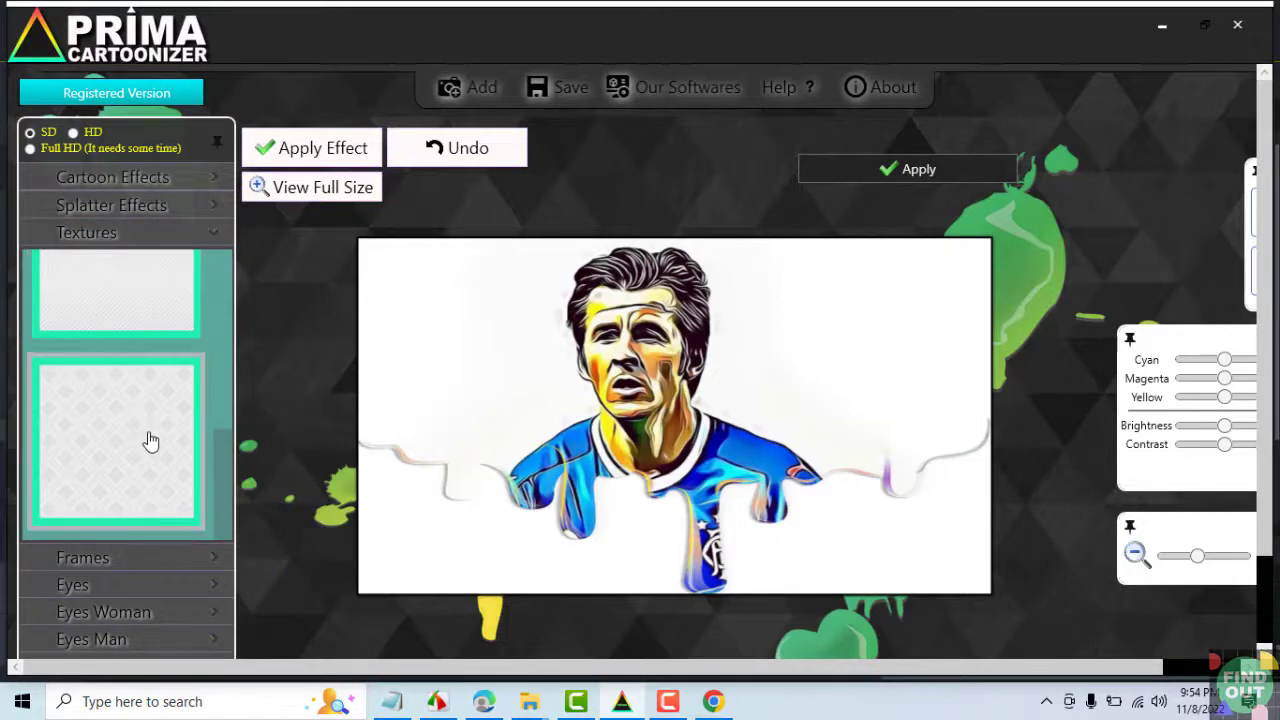
# Apply a pale texture that restores the full jersey
pyautogui.scroll(2, 151, 447)
pyautogui.scroll(-3, 151, 447)
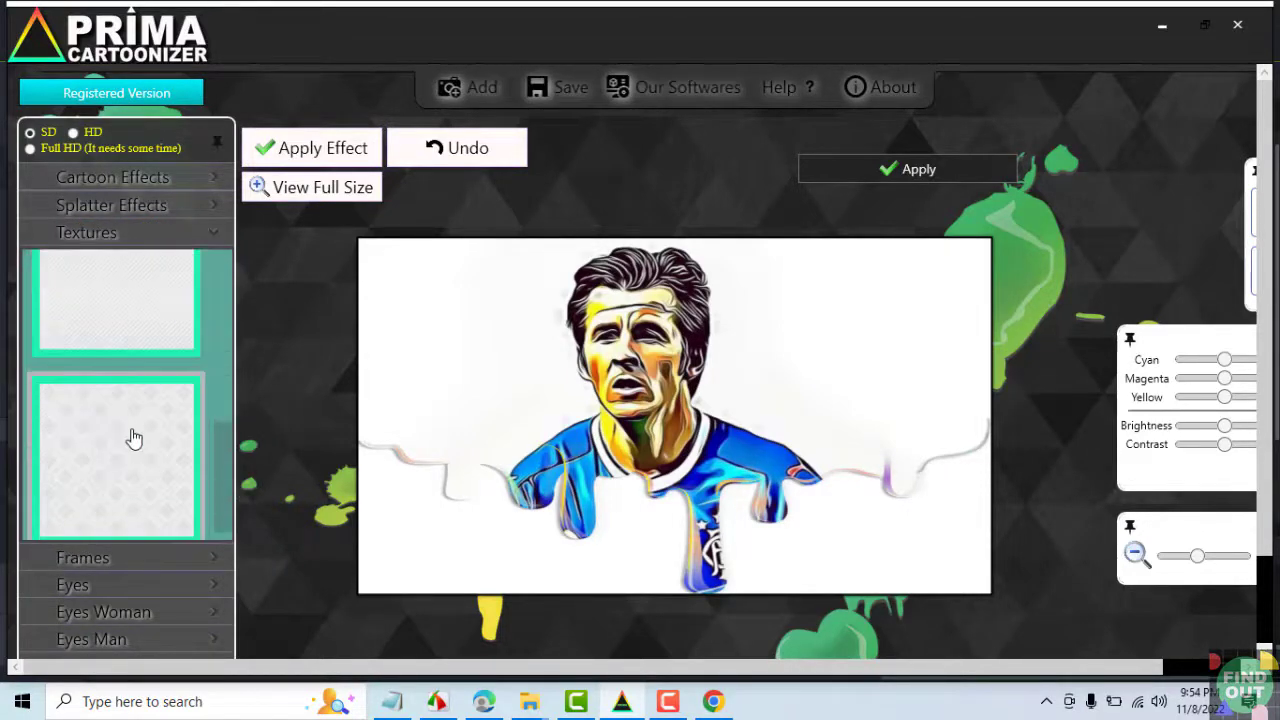
pyautogui.click(131, 432)
# Frame the portrait with a radial halftone dot frame from the Frames list
pyautogui.click(107, 558)
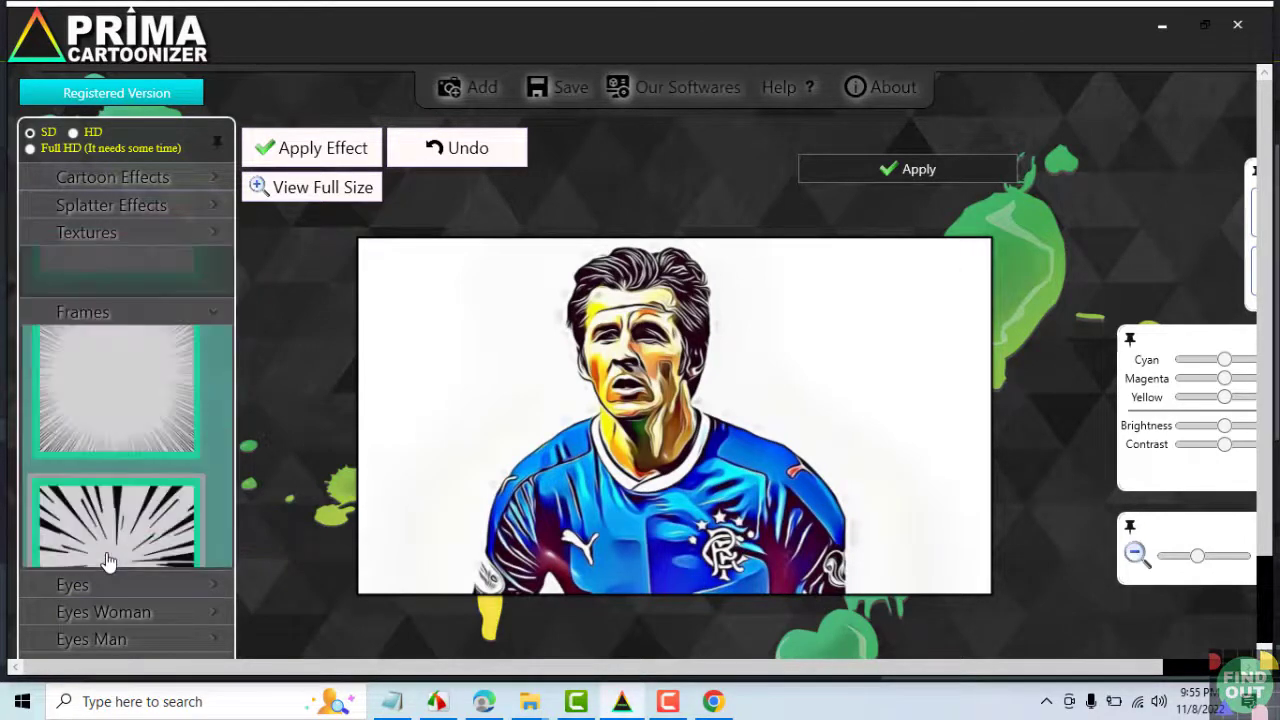
pyautogui.scroll(-1, 163, 340)
pyautogui.scroll(-4, 166, 370)
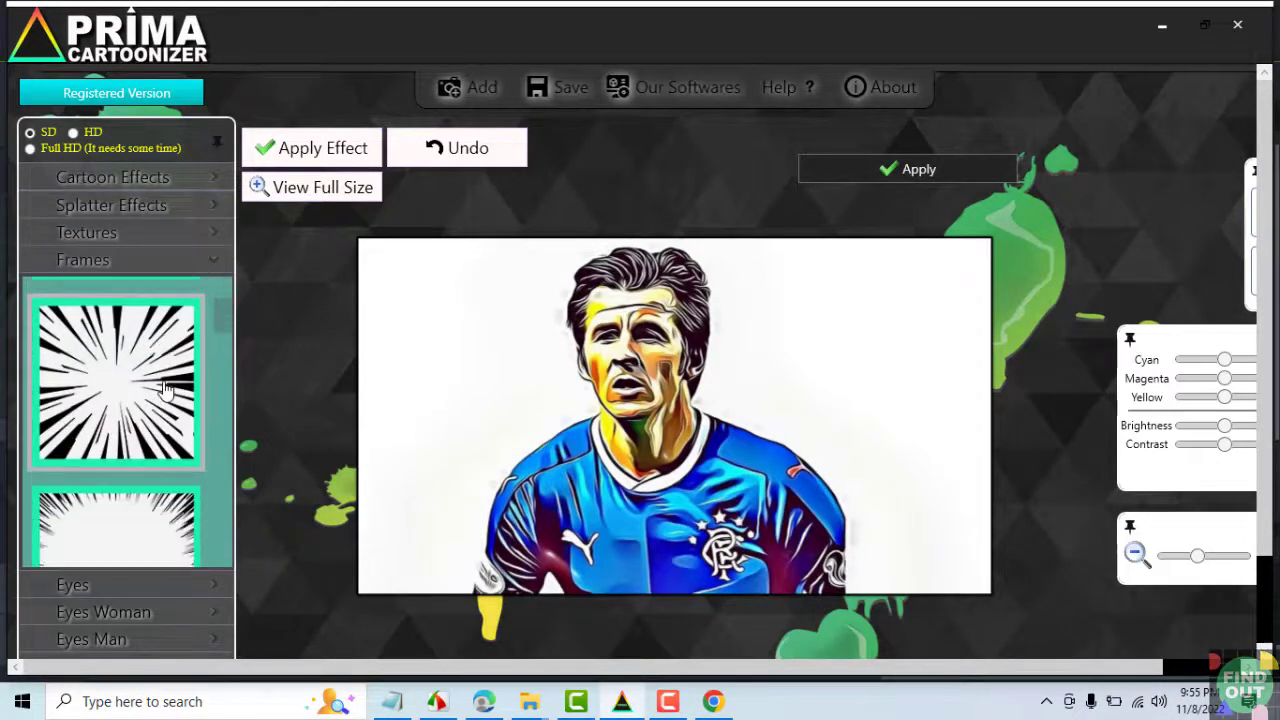
pyautogui.scroll(-4, 166, 390)
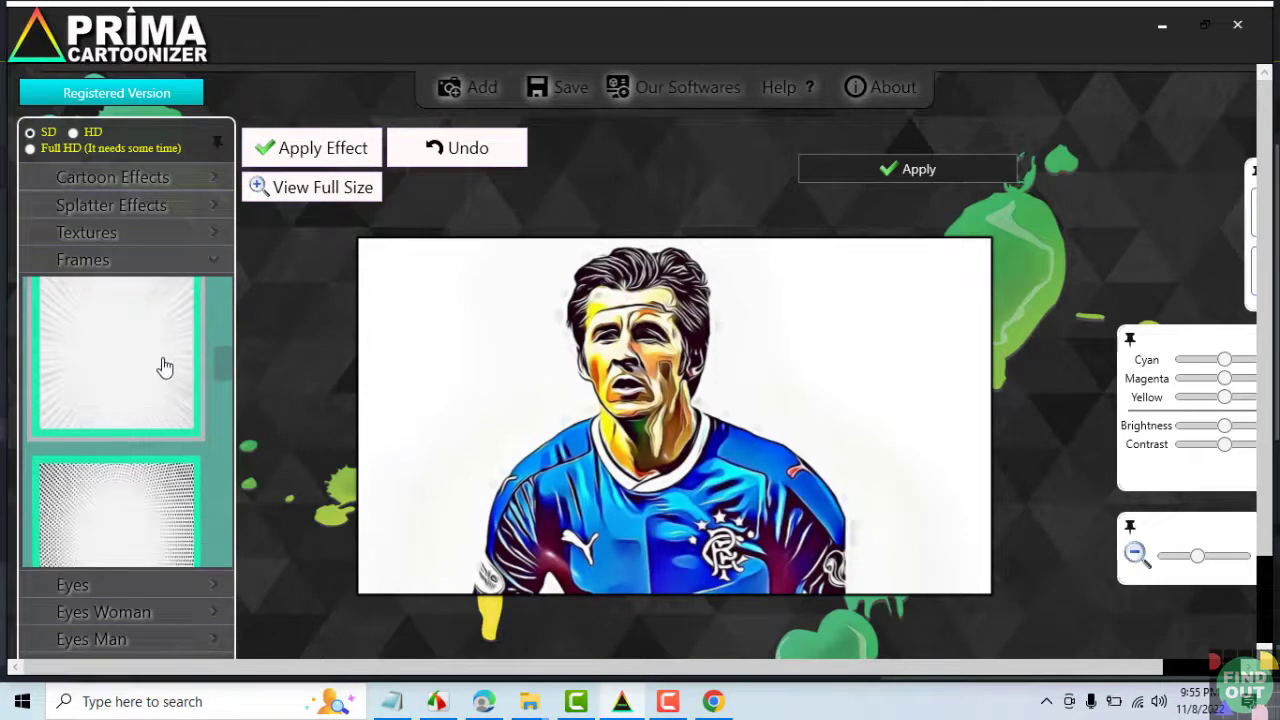
pyautogui.scroll(-4, 165, 372)
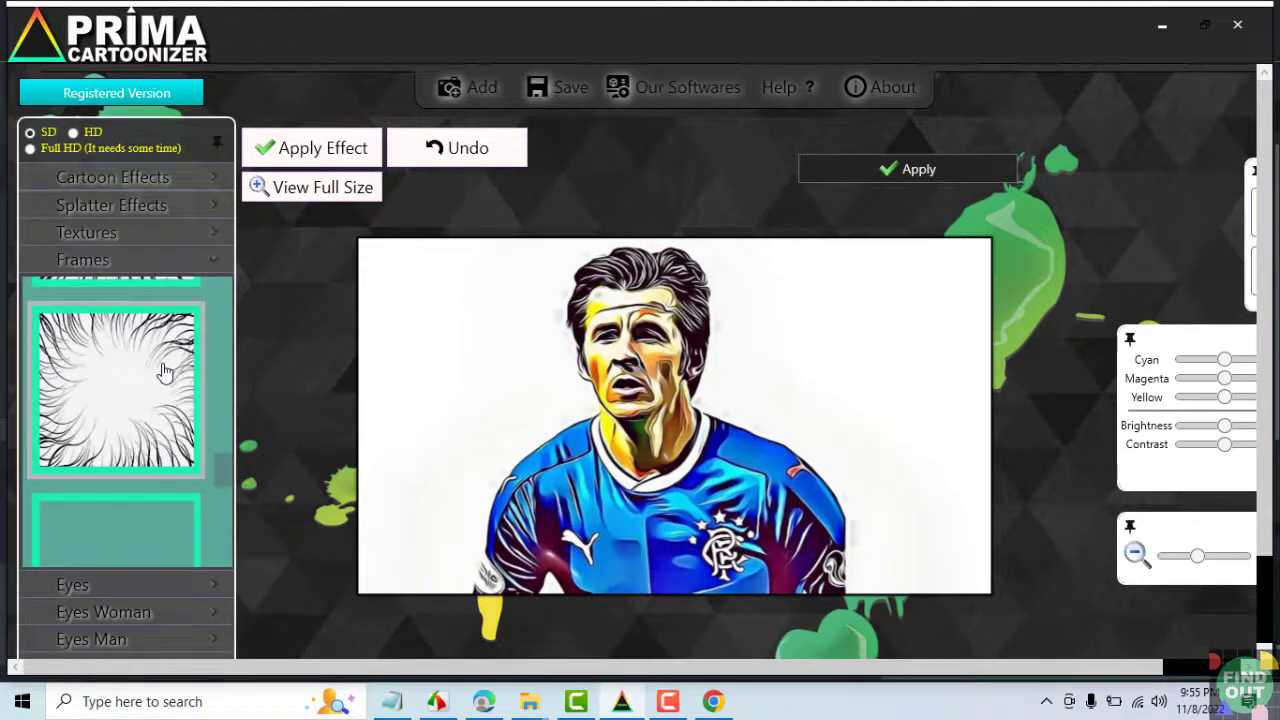
pyautogui.scroll(-4, 165, 372)
pyautogui.scroll(5, 165, 372)
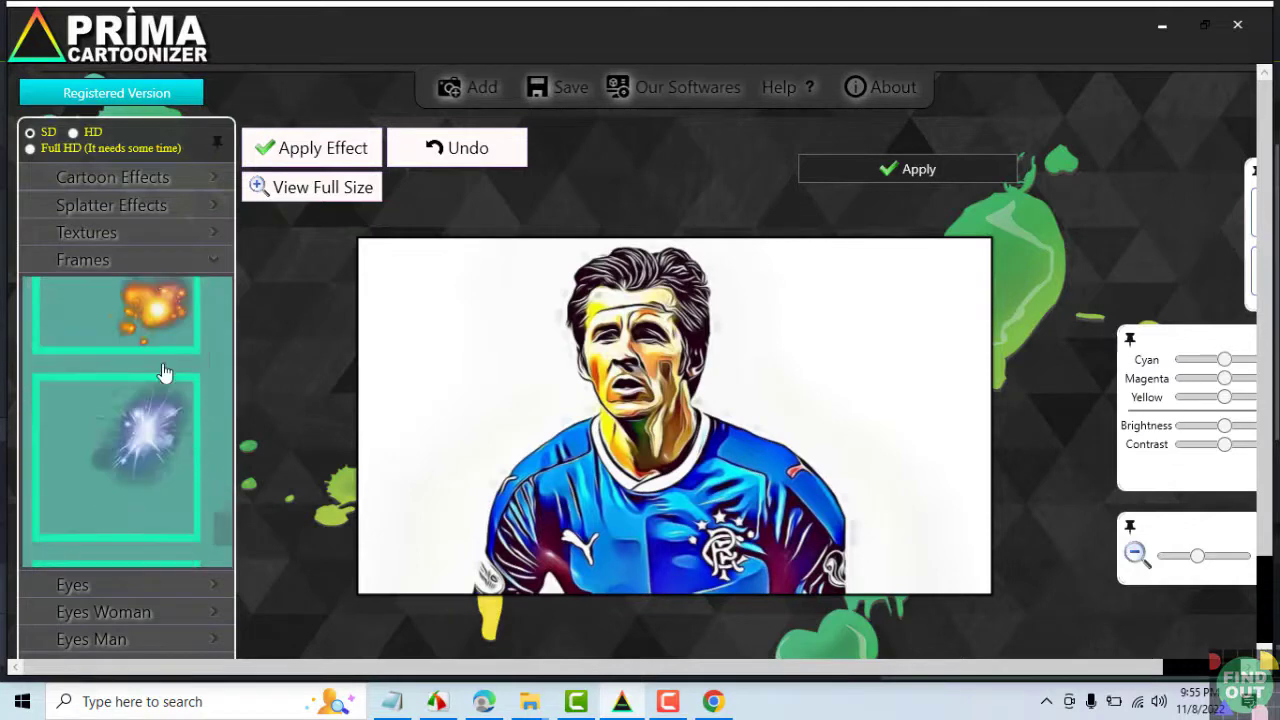
pyautogui.click(121, 390)
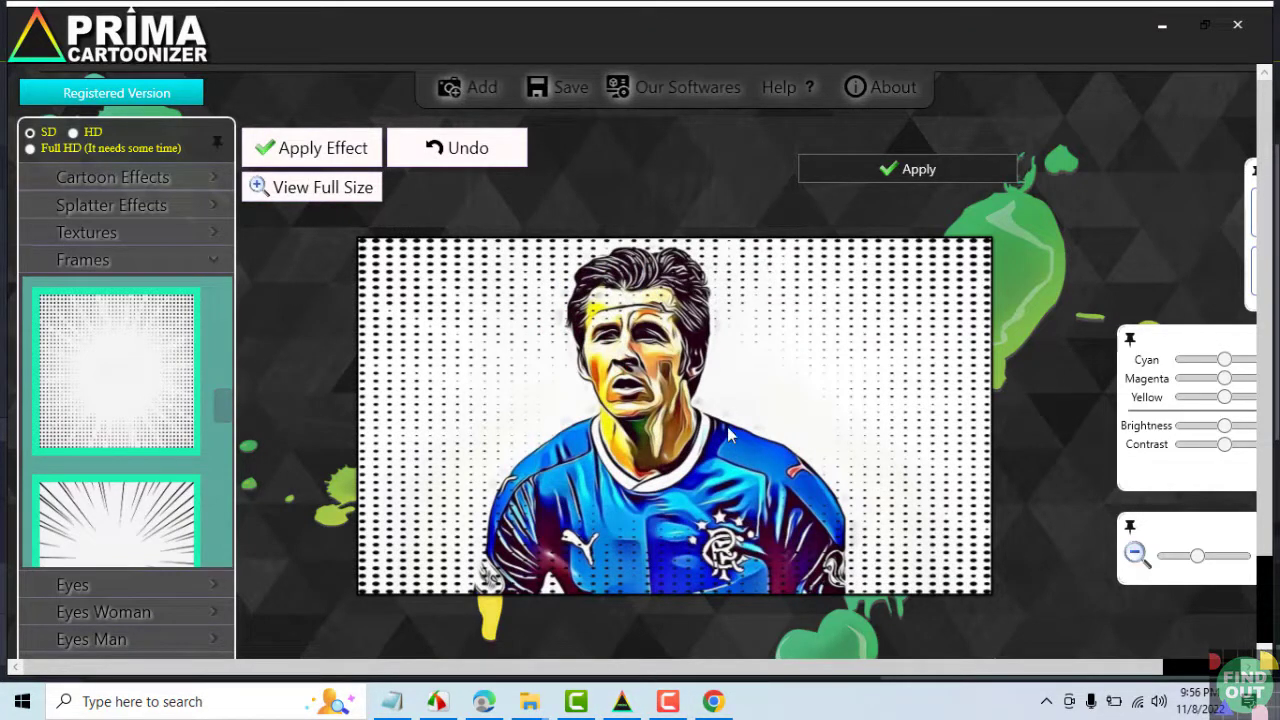
pyautogui.scroll(2, 157, 449)
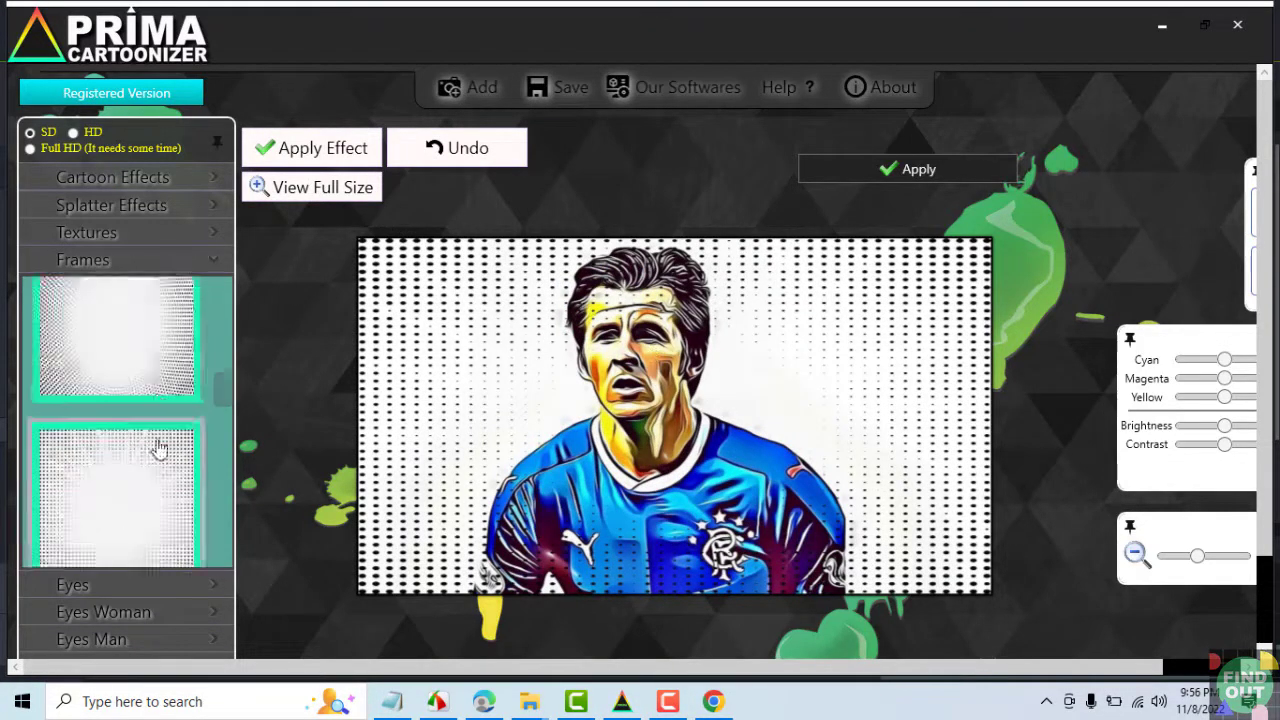
pyautogui.click(130, 389)
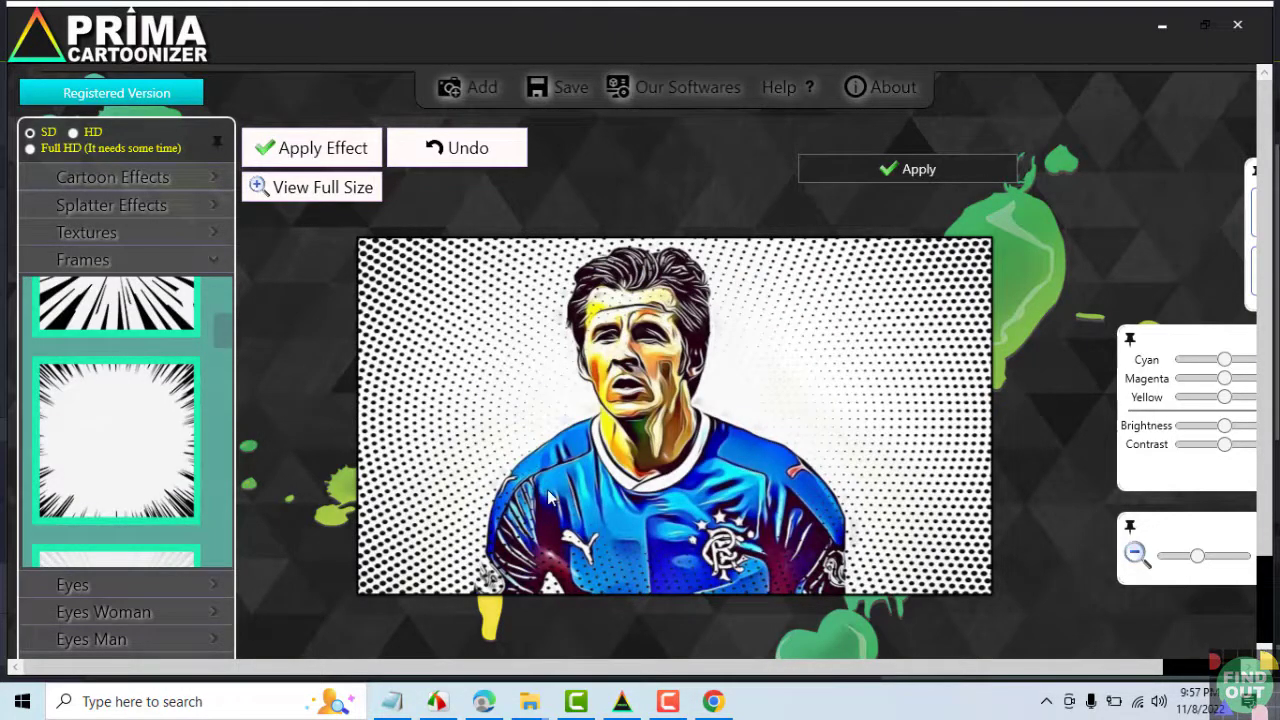
pyautogui.scroll(-2, 100, 480)
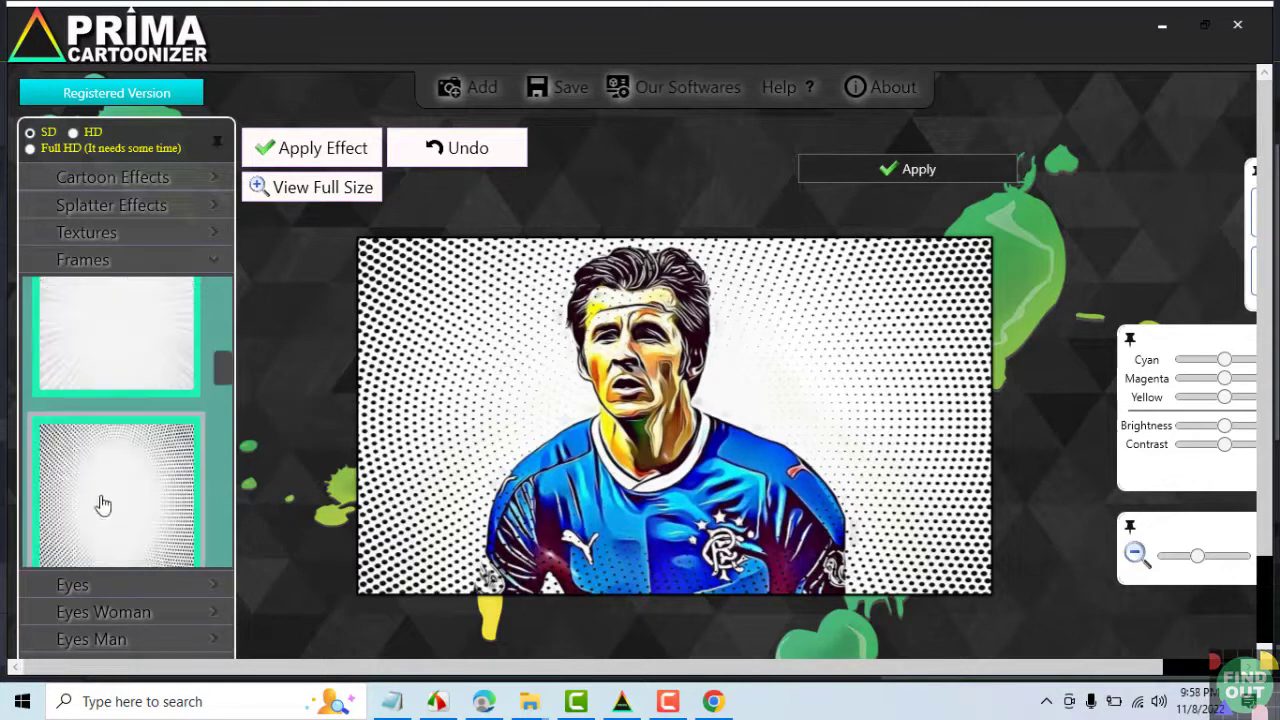
# Open the Eyes Toon women's eye stickers and drag brown eyes over the player's eyes
pyautogui.click(101, 587)
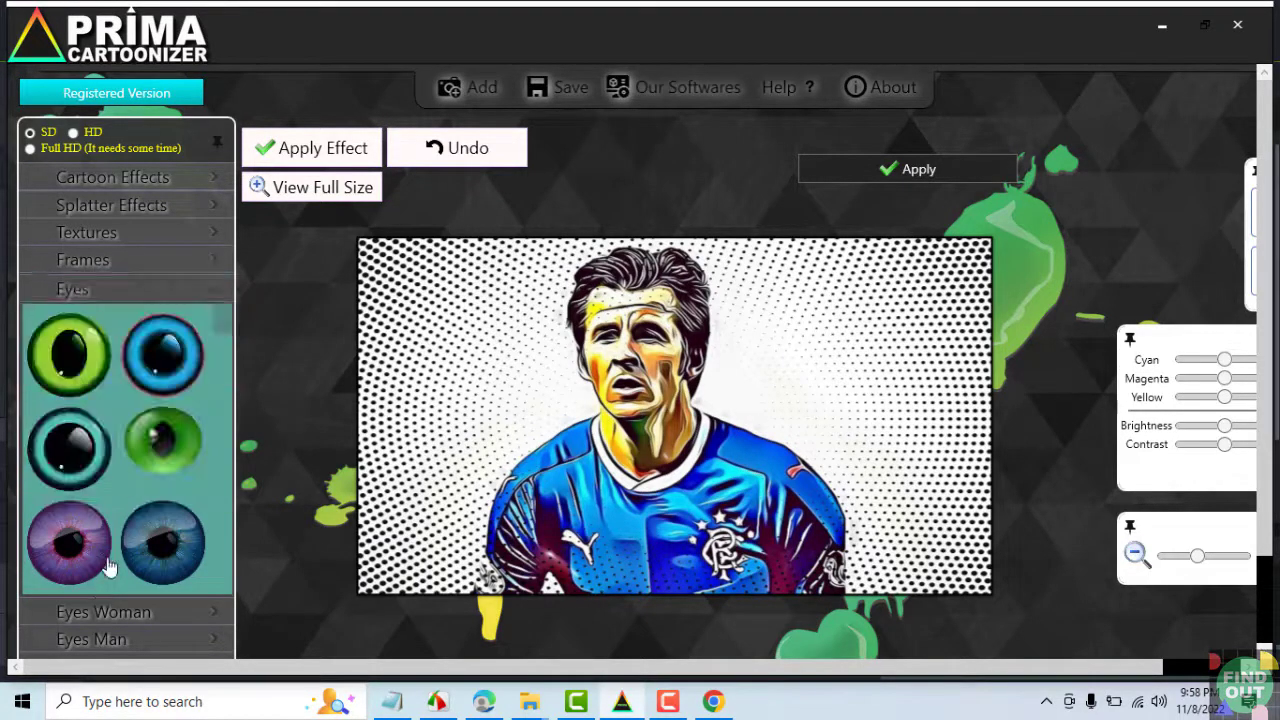
pyautogui.click(138, 612)
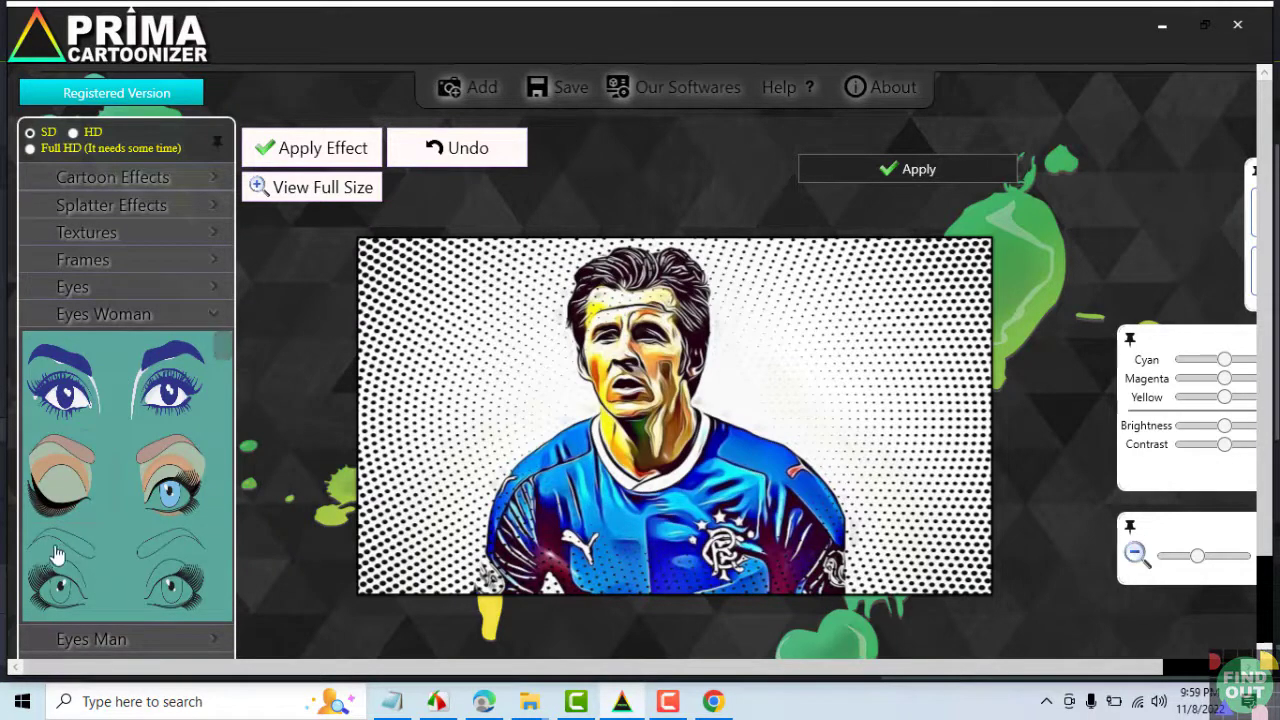
pyautogui.scroll(-8, 100, 425)
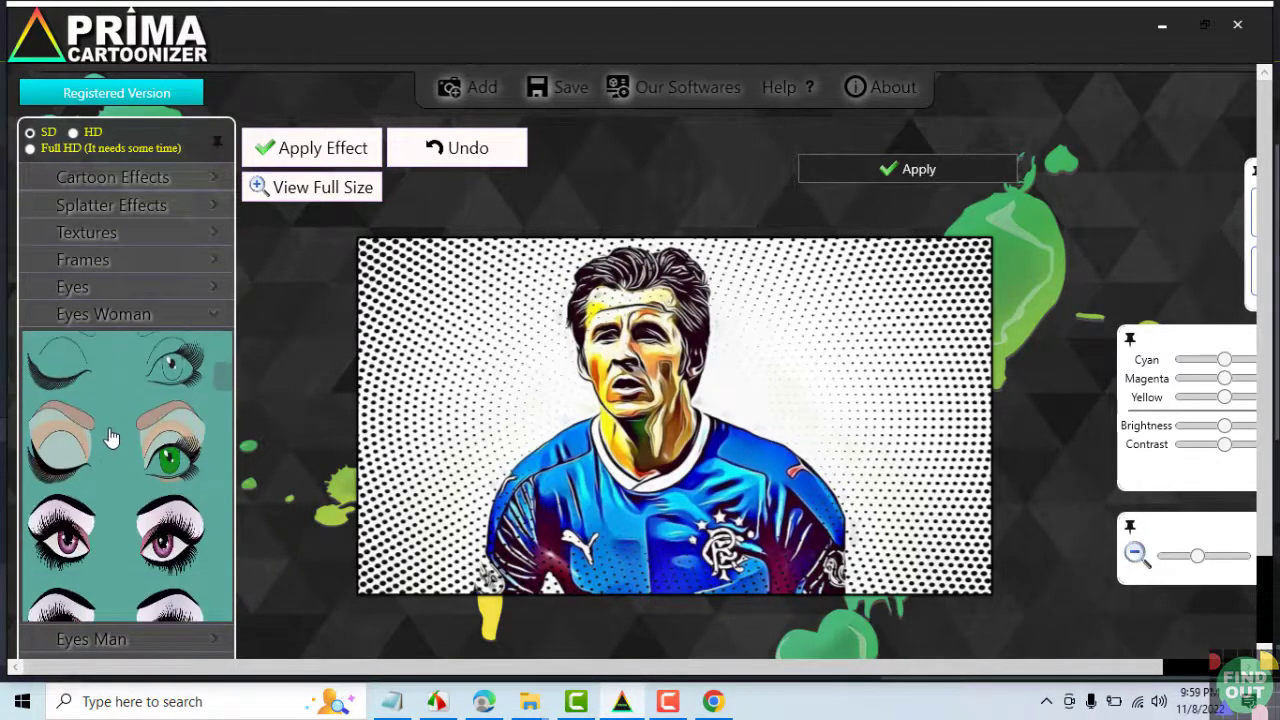
pyautogui.scroll(-10, 120, 430)
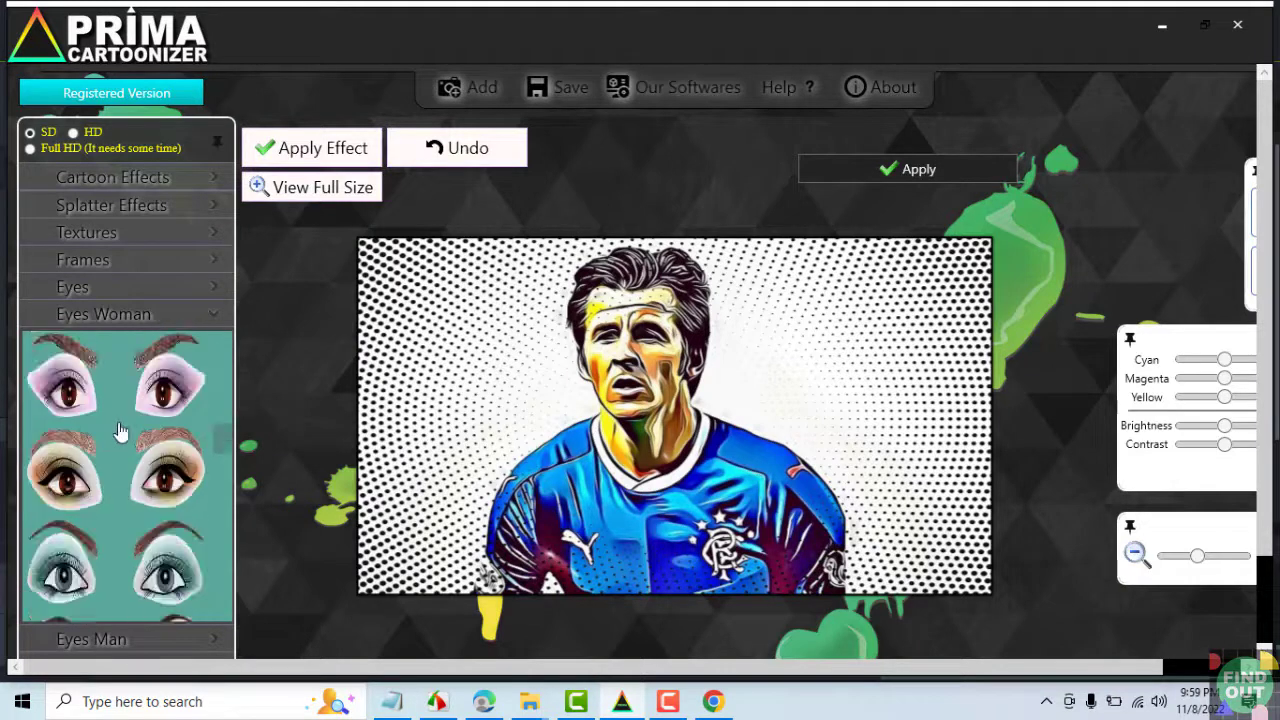
pyautogui.scroll(3, 135, 430)
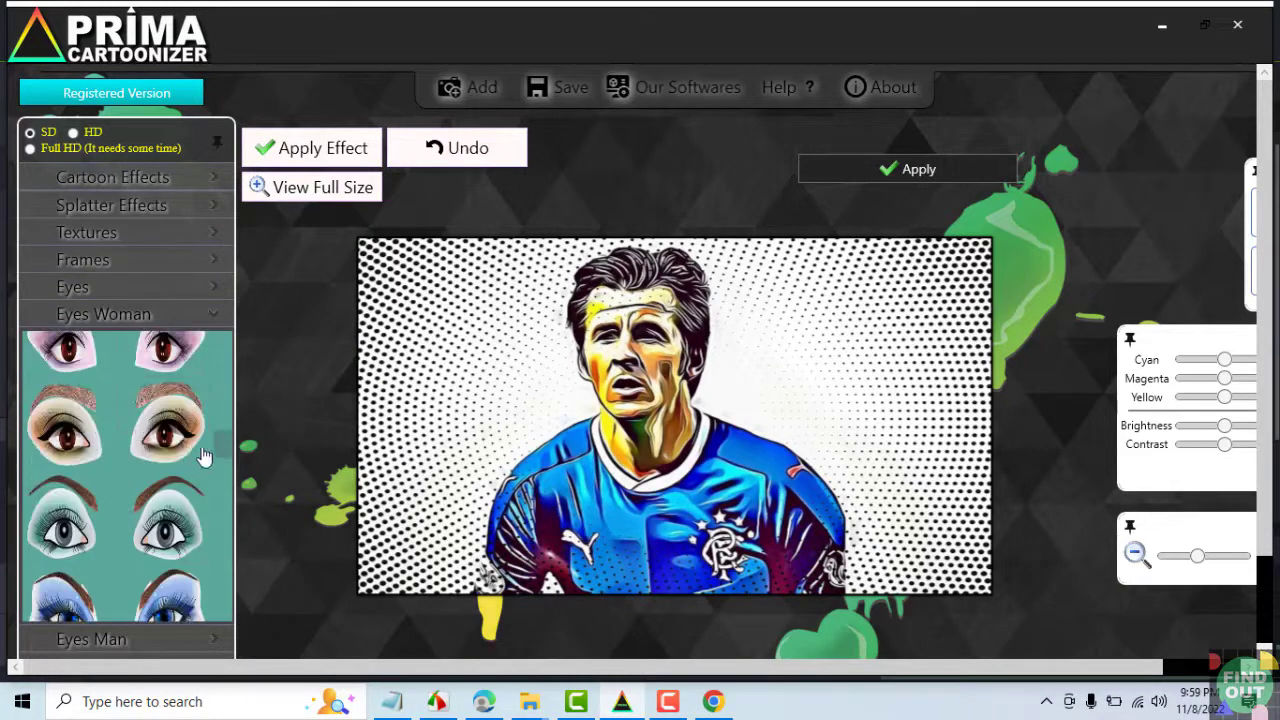
pyautogui.scroll(-3, 122, 512)
pyautogui.scroll(4, 135, 512)
pyautogui.scroll(2, 140, 514)
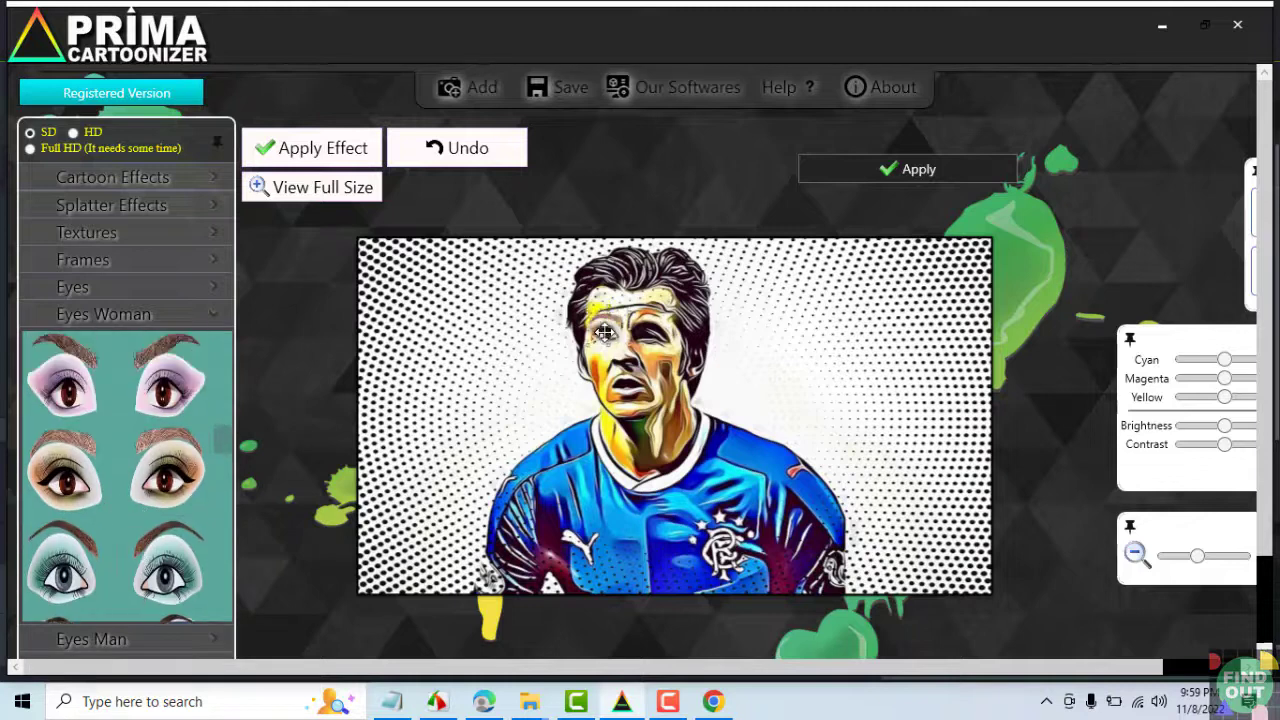
pyautogui.moveTo(167, 490); pyautogui.dragTo(650, 352)
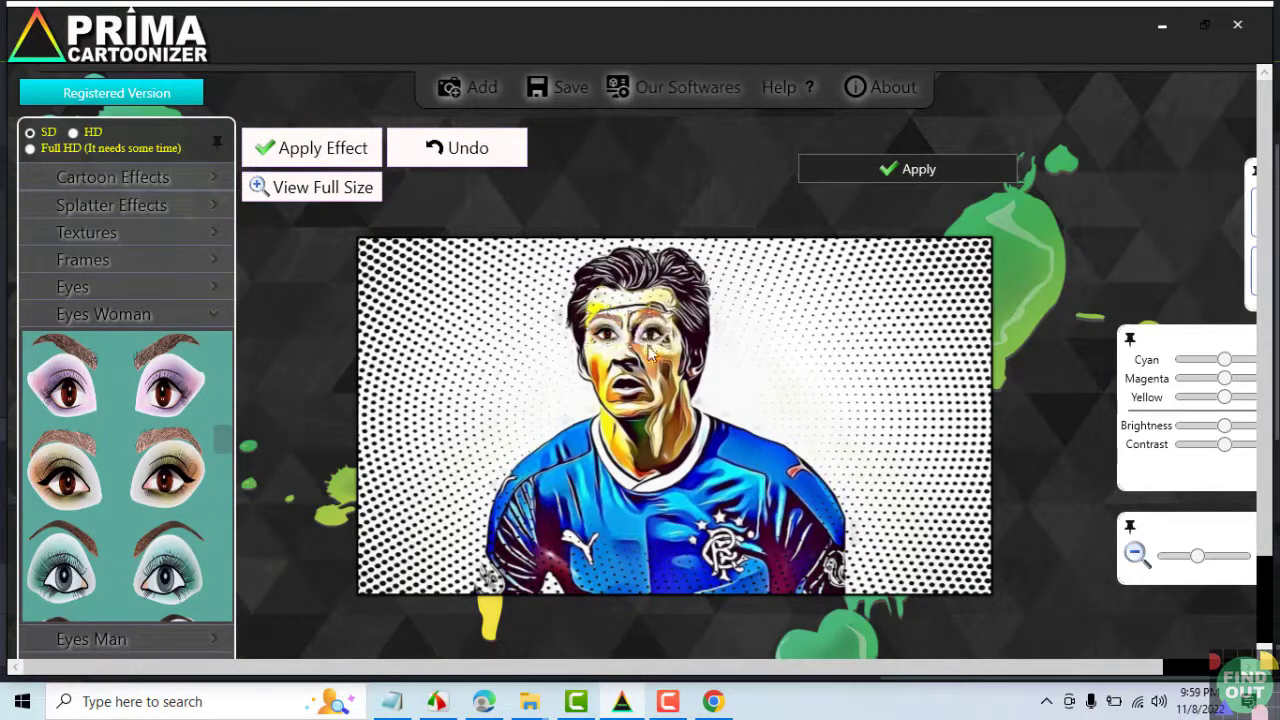
# Browse the men's and cartoon-style eye stickers down to their last rows
pyautogui.scroll(-5, 150, 520)
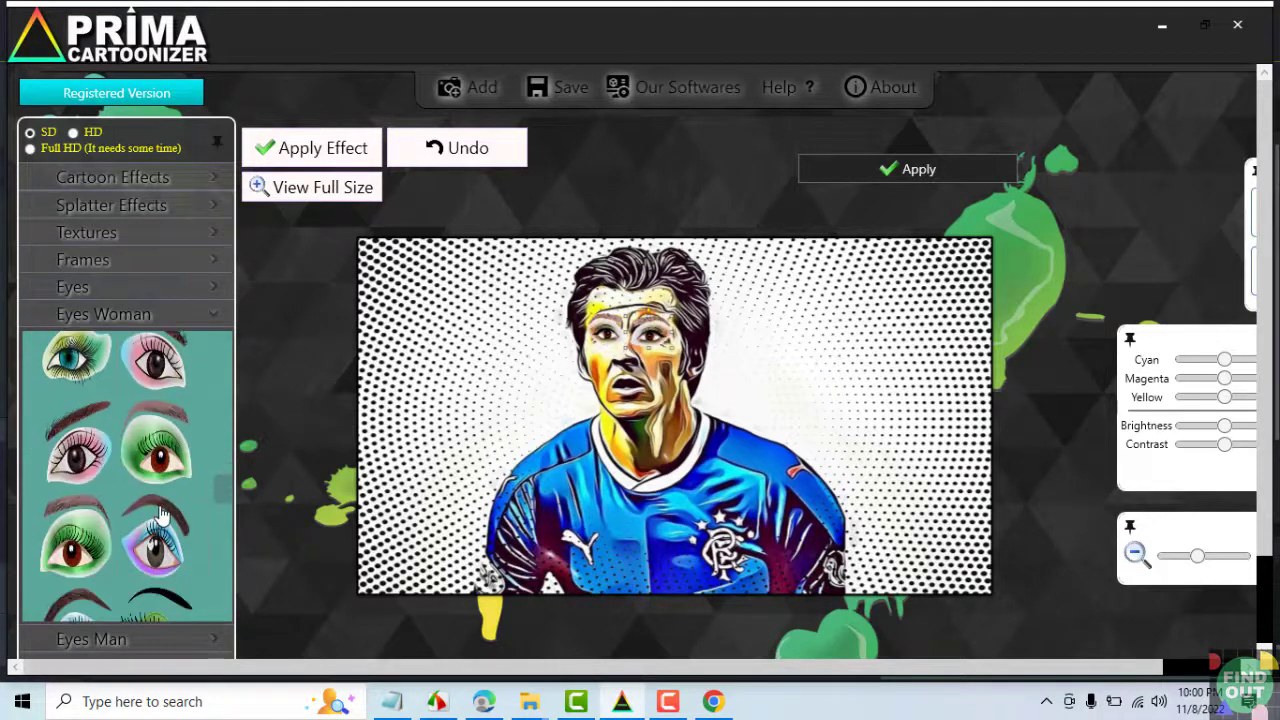
pyautogui.click(165, 640)
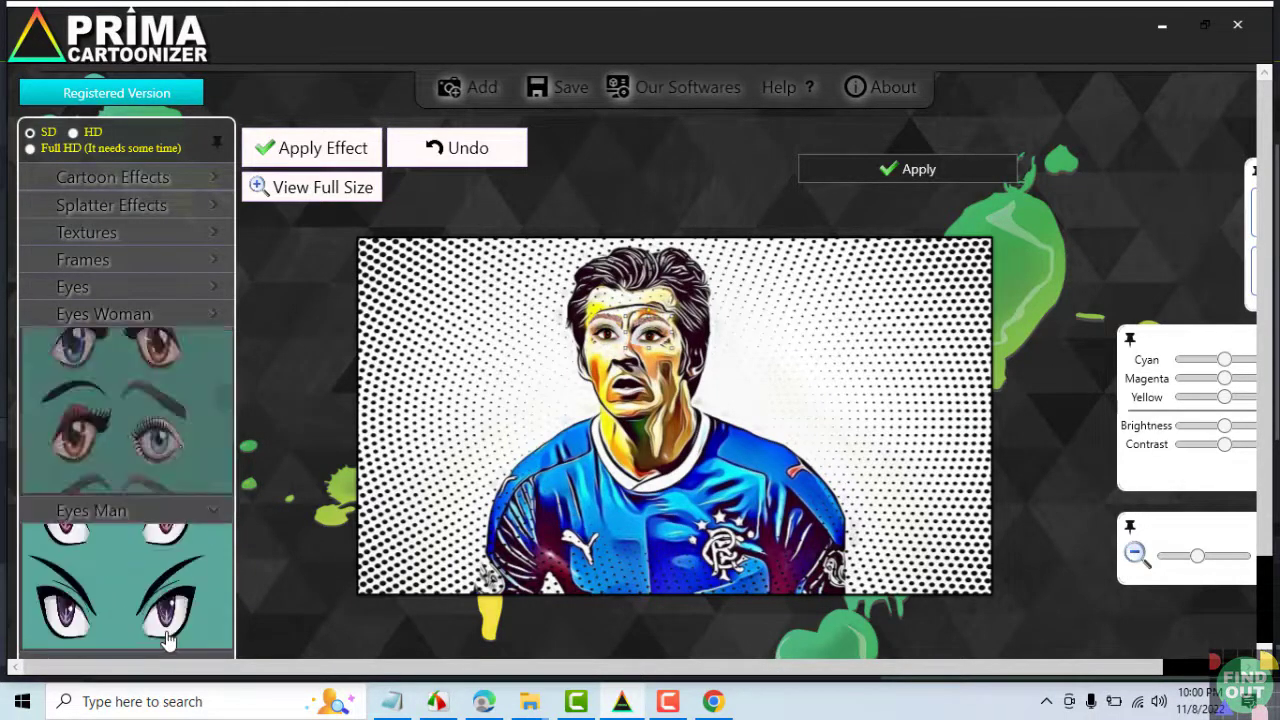
pyautogui.scroll(-8, 165, 465)
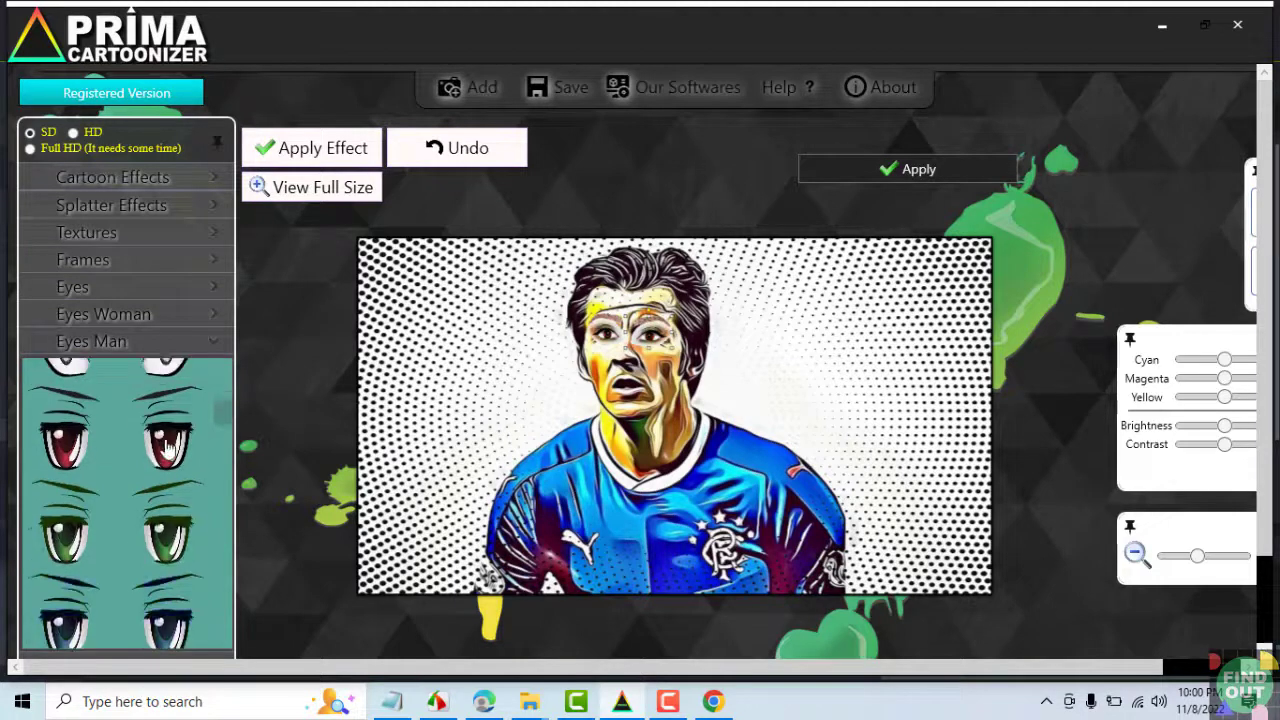
pyautogui.scroll(-5, 172, 460)
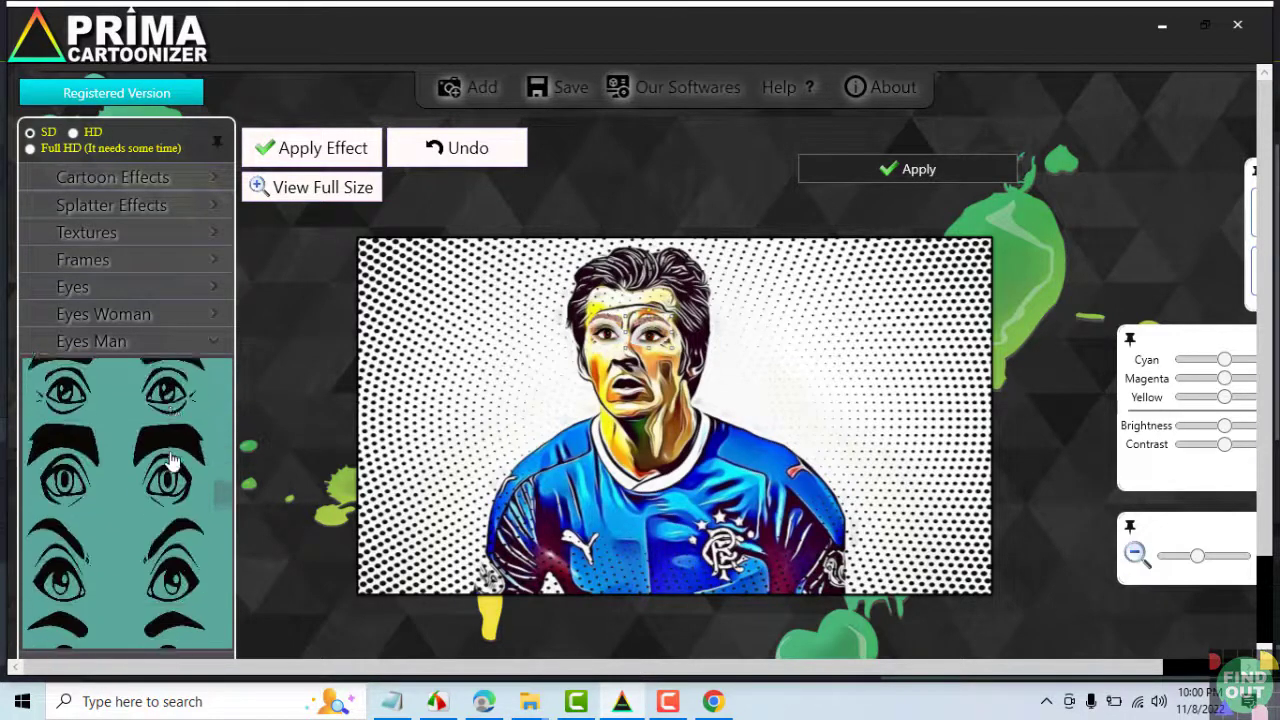
pyautogui.scroll(-5, 175, 460)
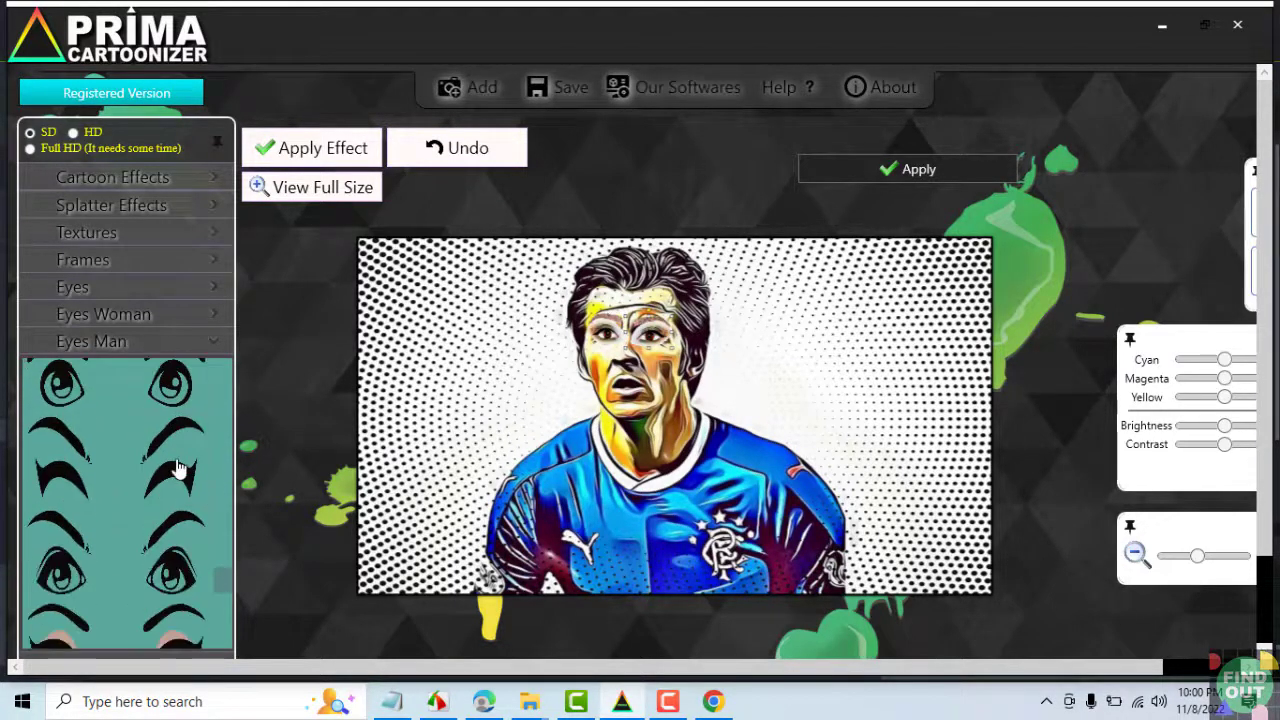
pyautogui.scroll(-1, 255, 620)
pyautogui.scroll(-1, 255, 620)
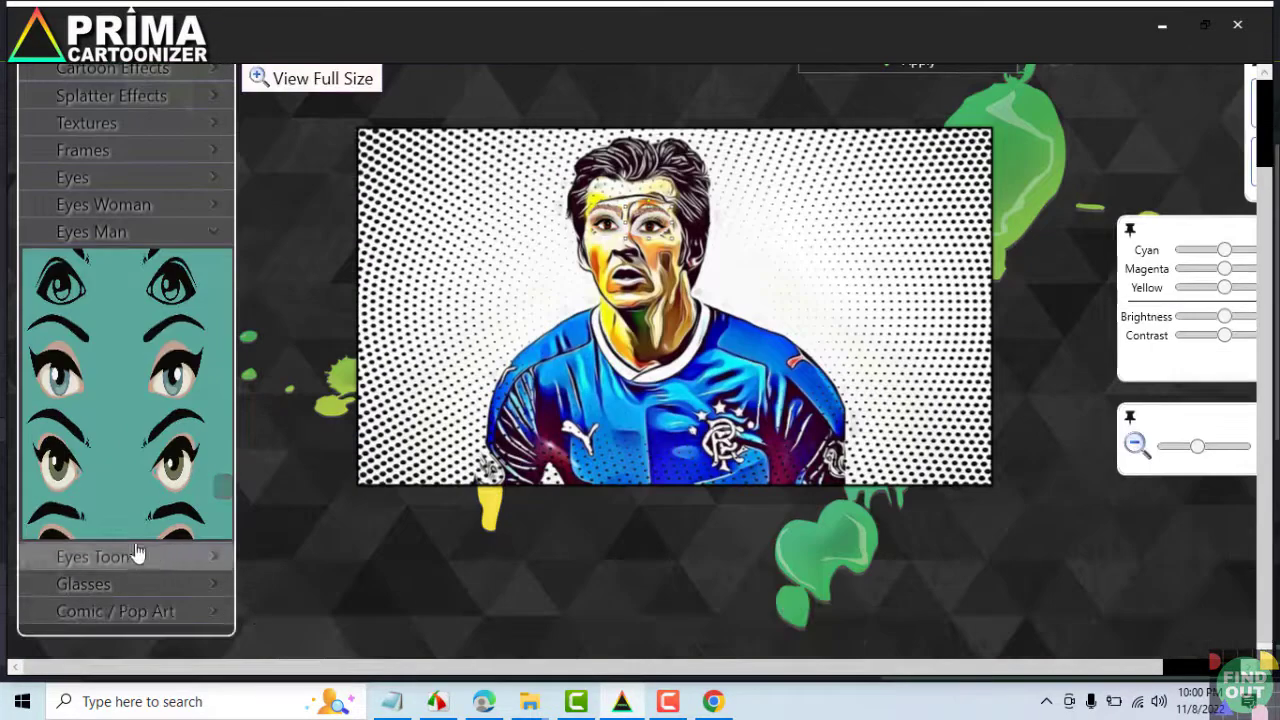
pyautogui.click(185, 557)
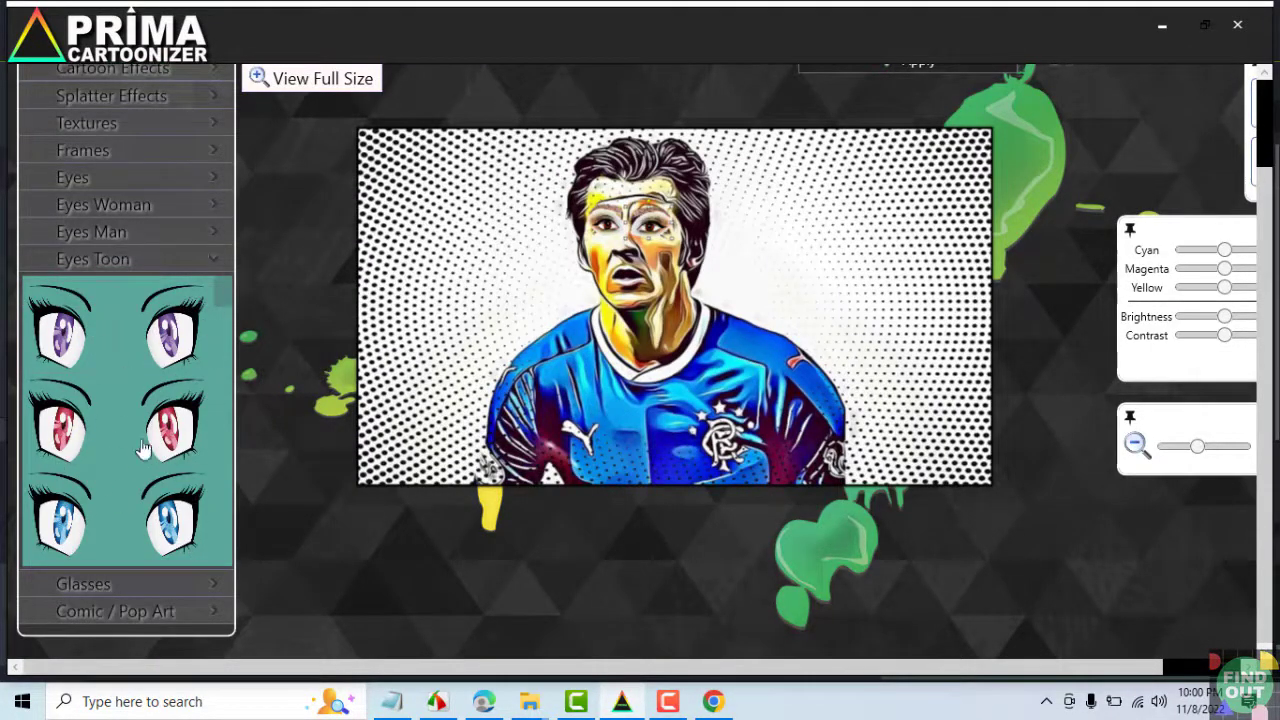
pyautogui.scroll(-5, 228, 505)
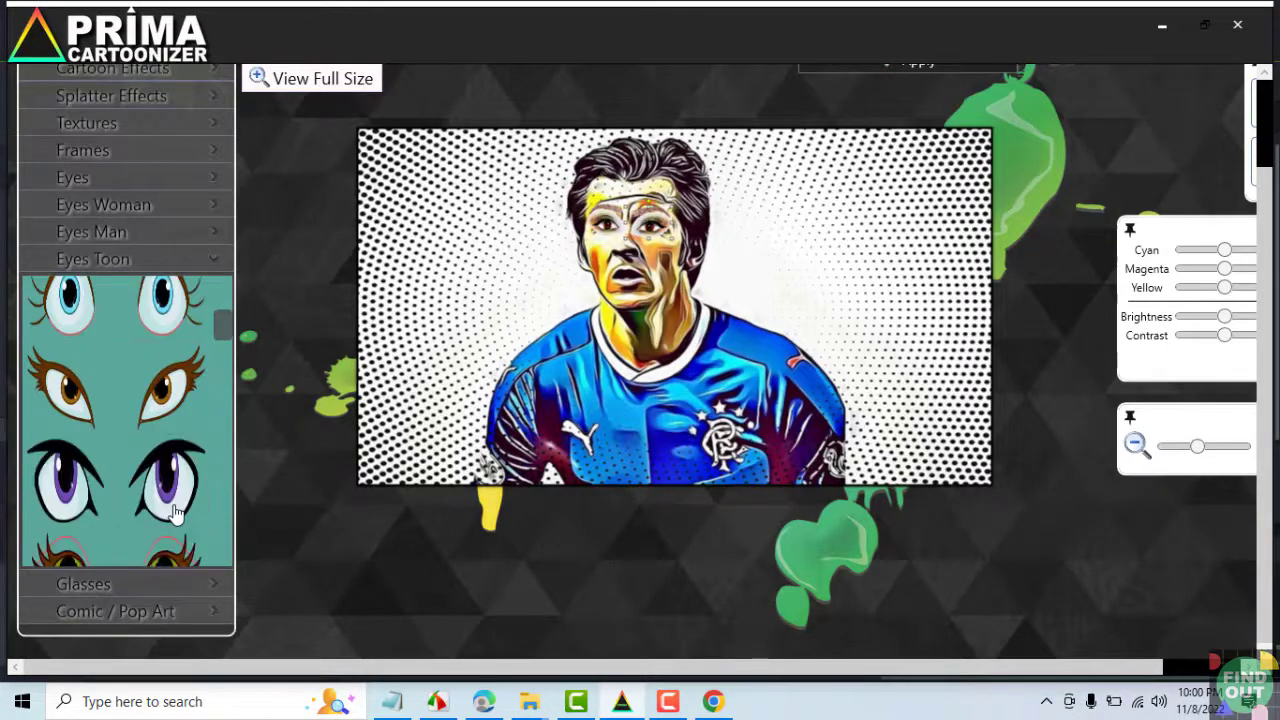
pyautogui.scroll(-3, 172, 470)
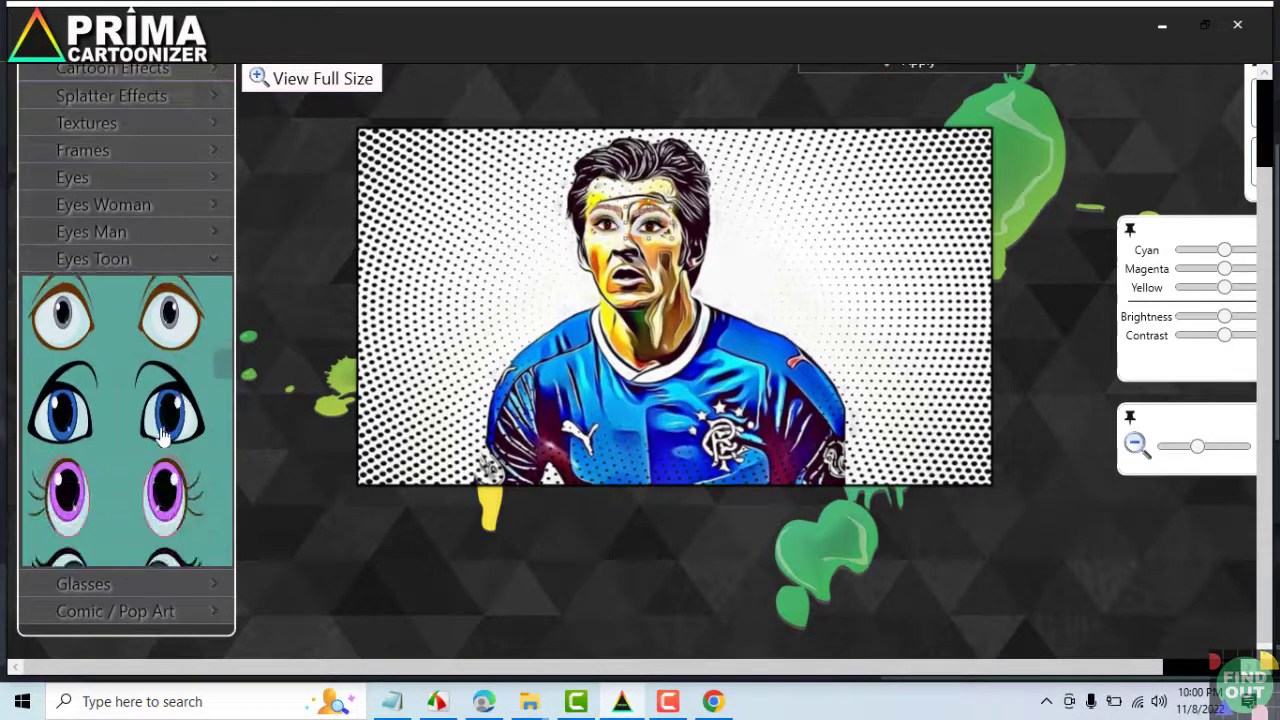
pyautogui.scroll(-4, 163, 437)
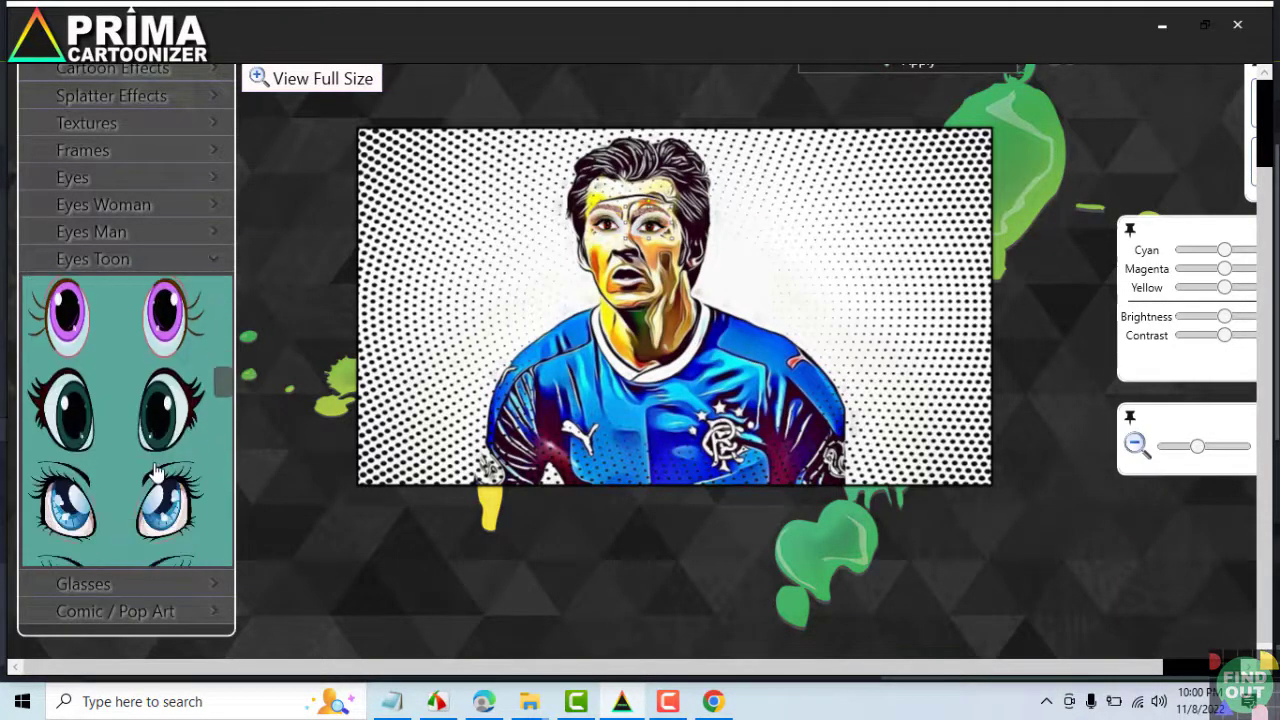
# Place the pink sunglasses from the Glasses stickers over both of the footballer's eyes
pyautogui.click(125, 583)
pyautogui.scroll(-6, 133, 393)
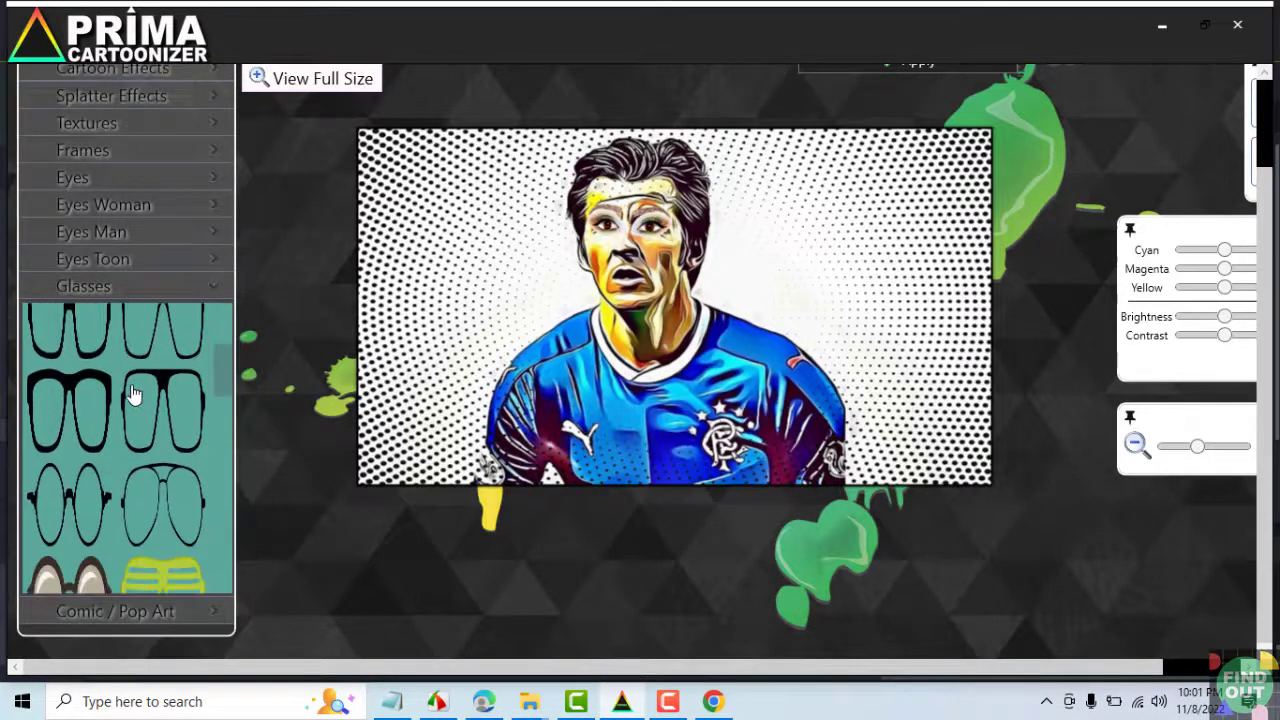
pyautogui.scroll(-2, 133, 395)
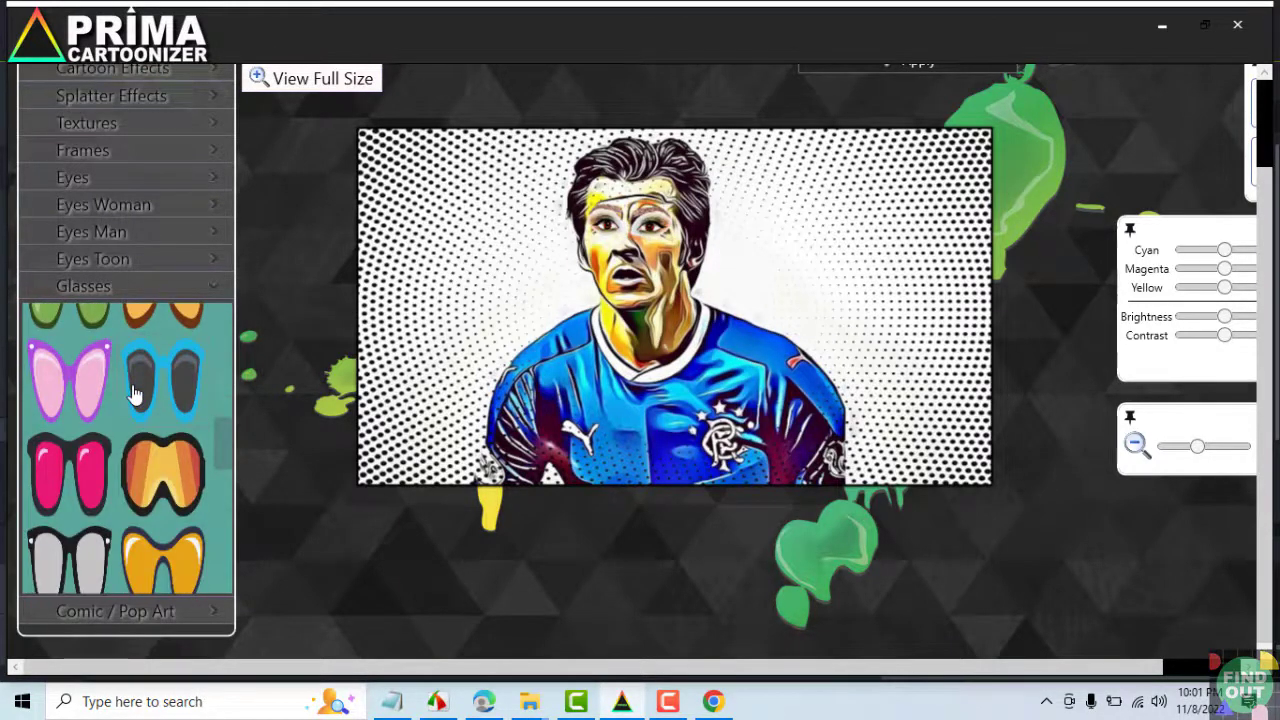
pyautogui.scroll(-1, 135, 395)
pyautogui.scroll(2, 103, 363)
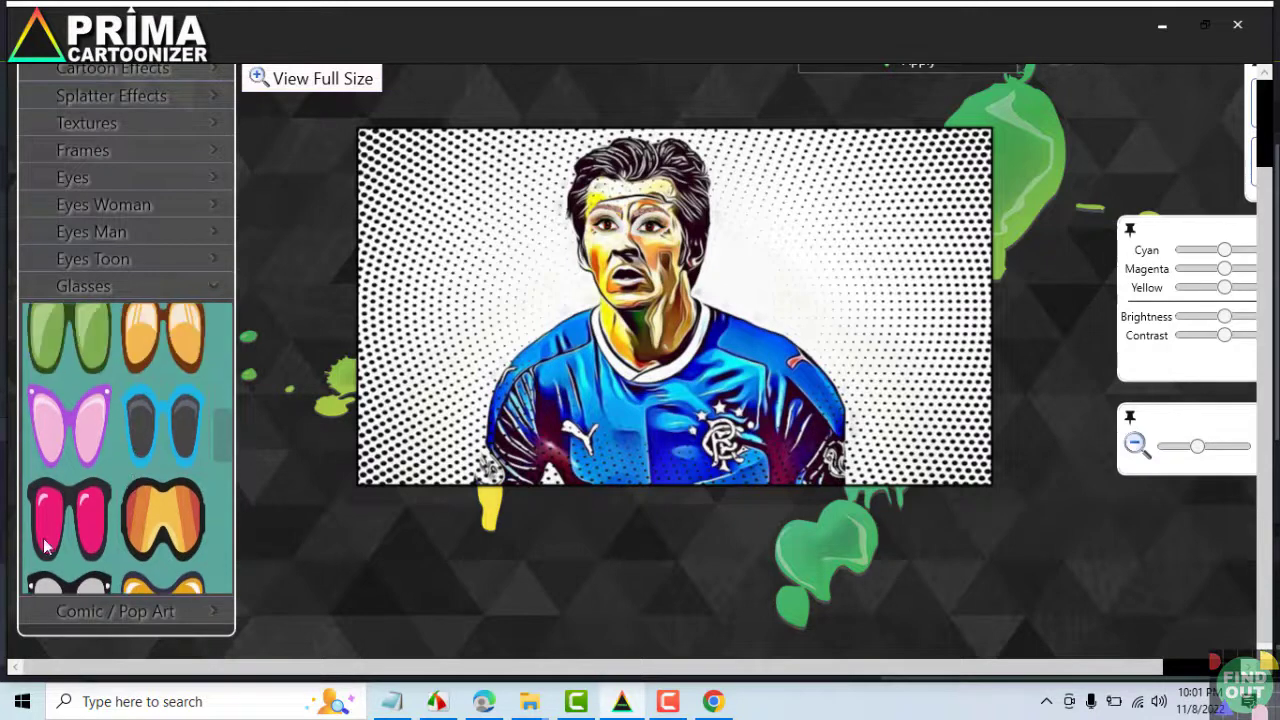
pyautogui.moveTo(223, 465); pyautogui.dragTo(610, 212)
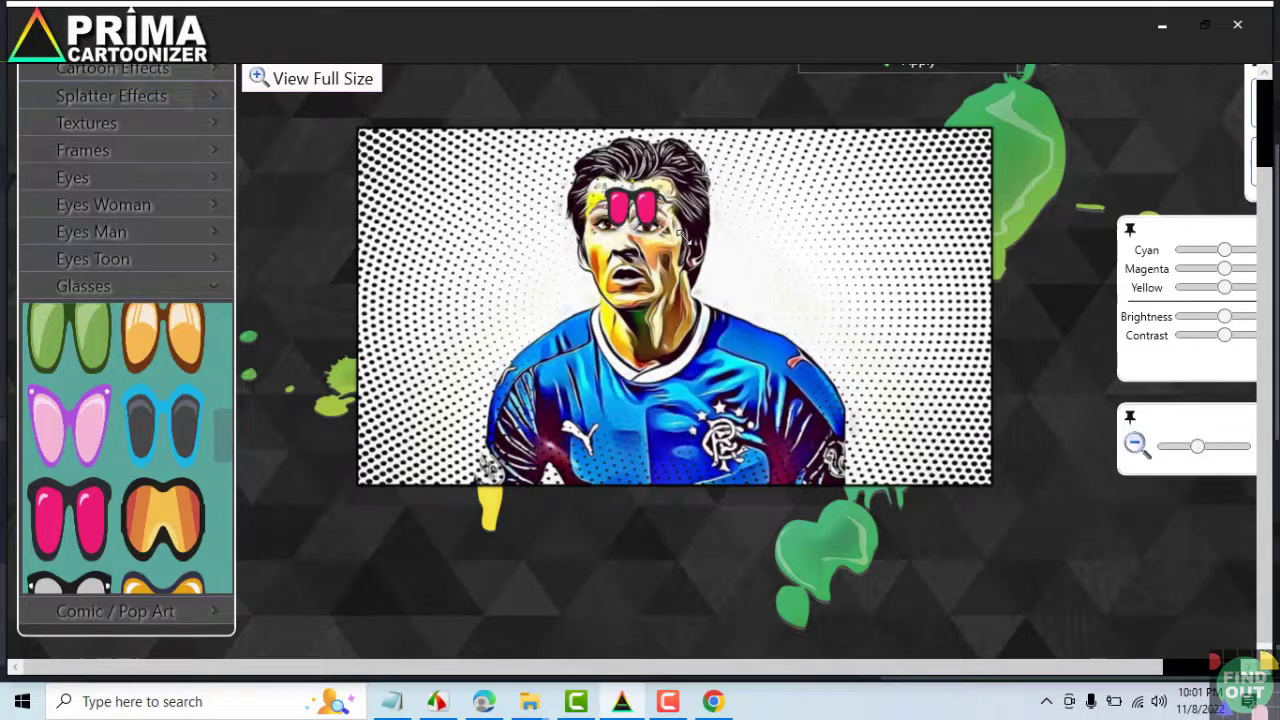
pyautogui.moveTo(622, 213)
pyautogui.mouseDown()
pyautogui.moveTo(565, 220)
pyautogui.moveTo(628, 235)
pyautogui.mouseUp()
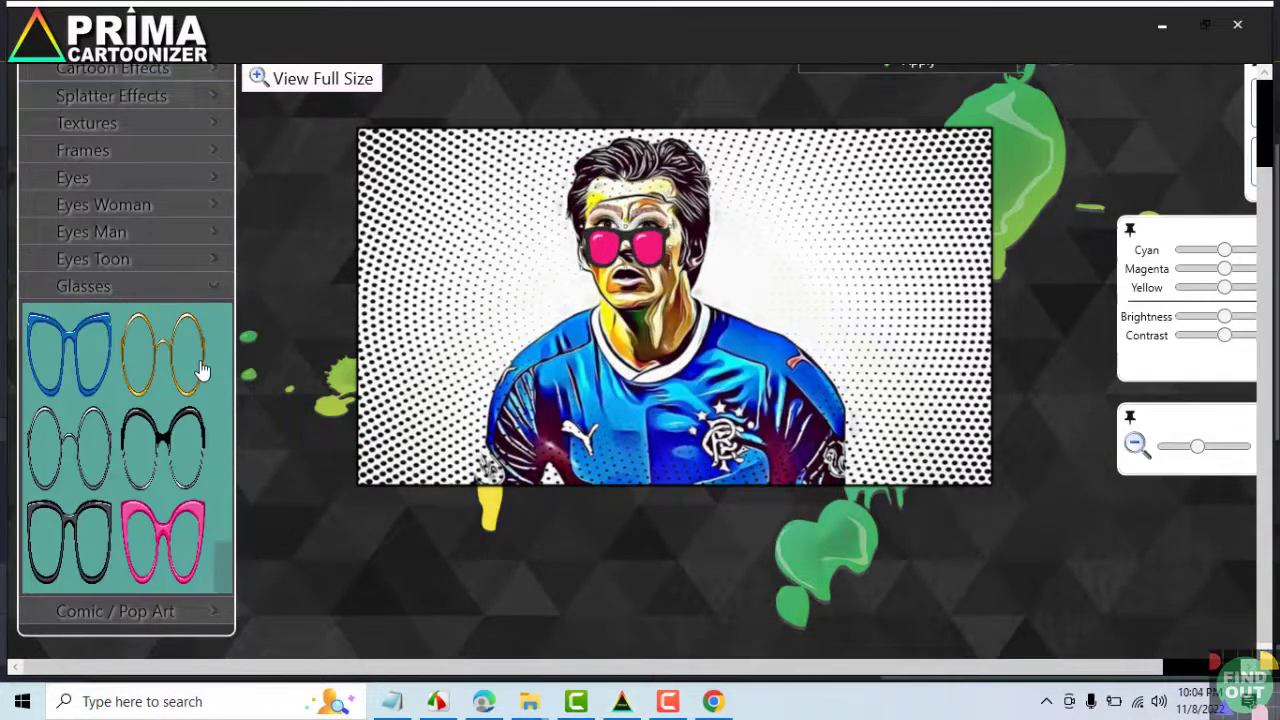
# Add POW and BOOM stickers from Comic / Pop Art to the footballer's chest
pyautogui.click(127, 611)
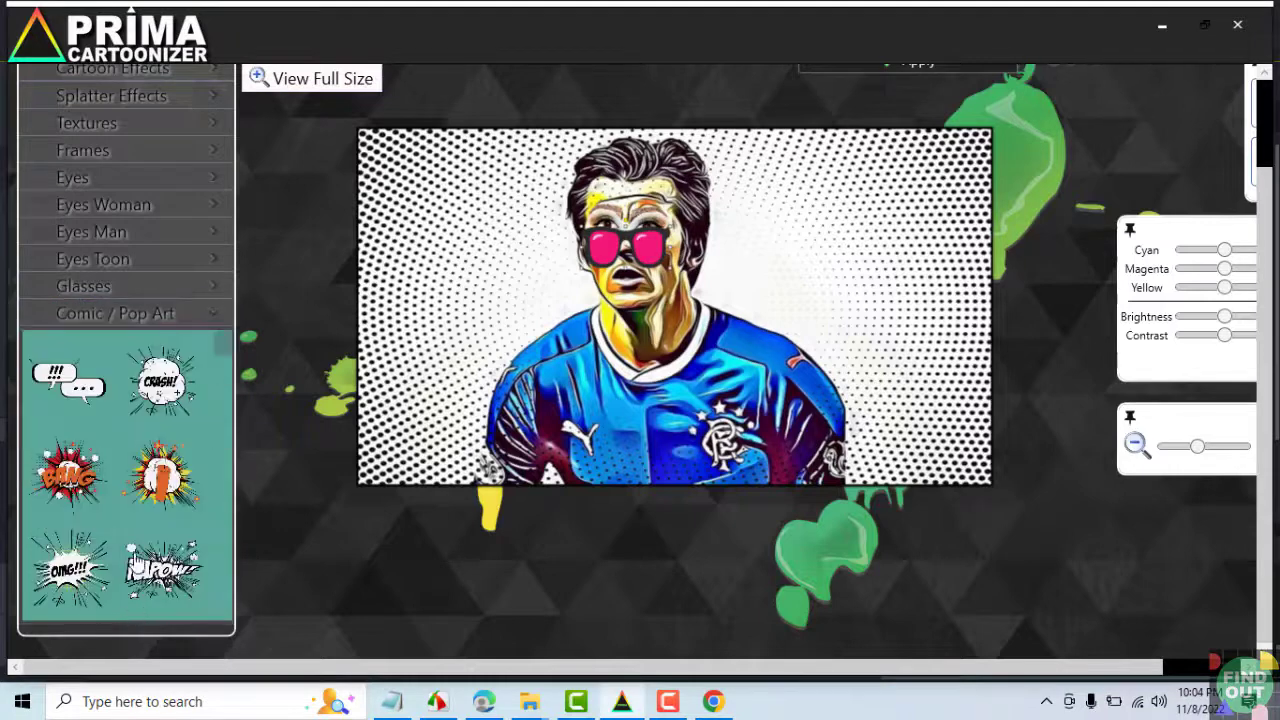
pyautogui.scroll(-5, 147, 398)
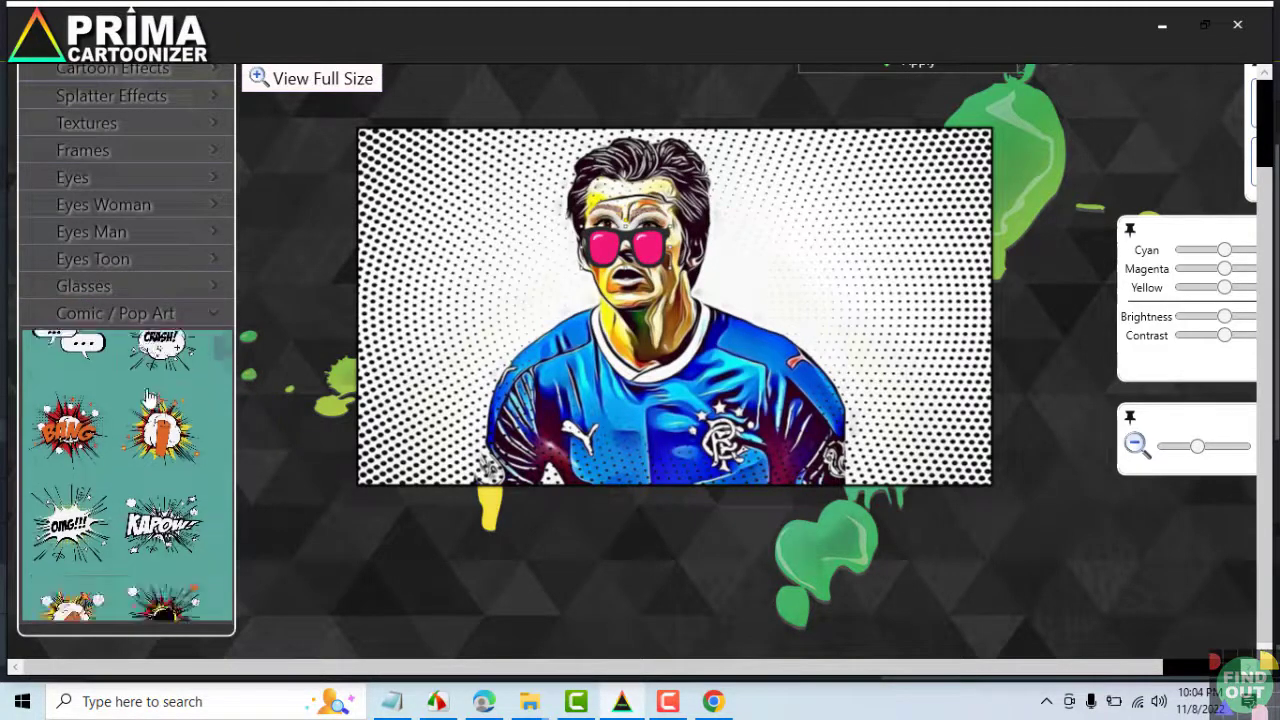
pyautogui.scroll(-4, 147, 398)
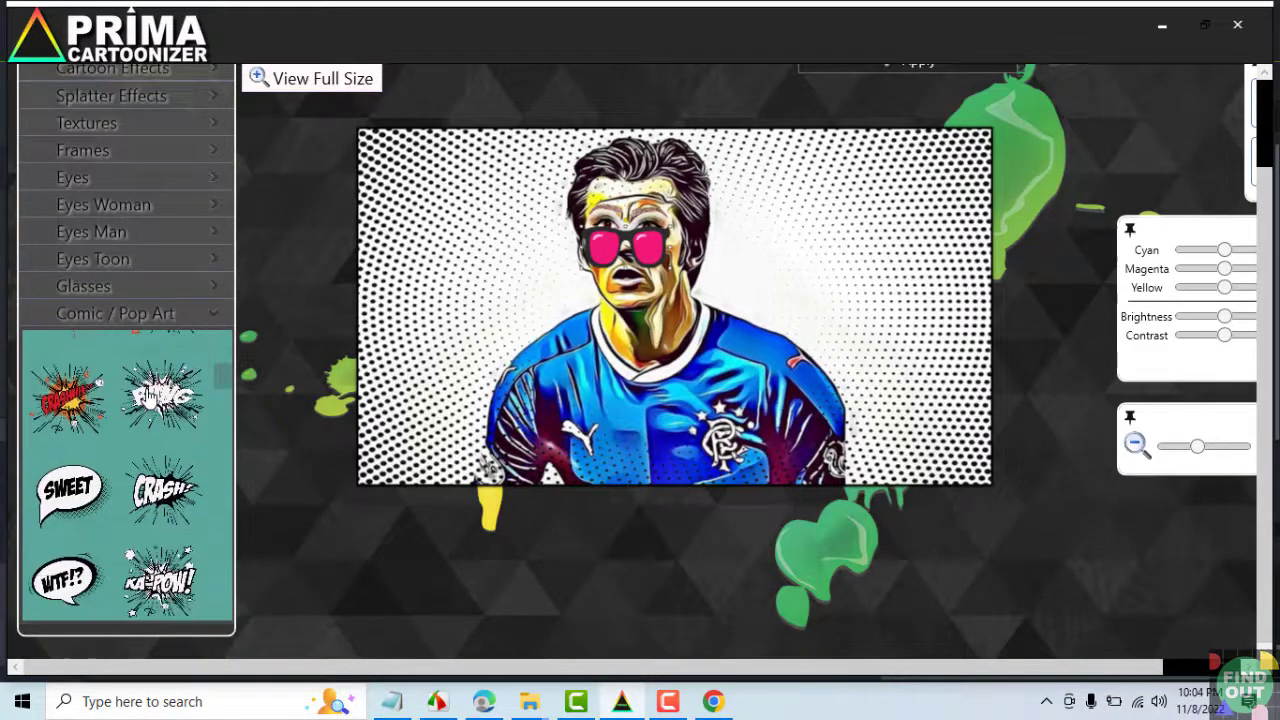
pyautogui.scroll(-5, 152, 395)
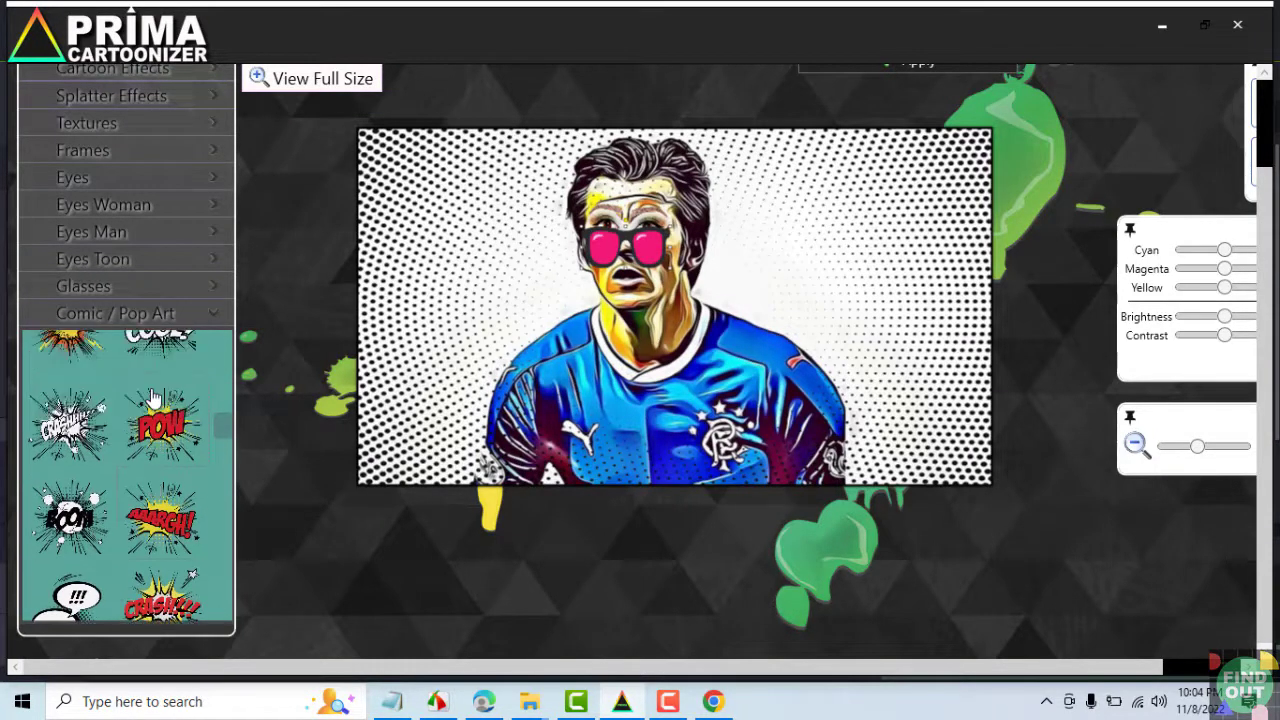
pyautogui.moveTo(160, 437); pyautogui.dragTo(571, 378)
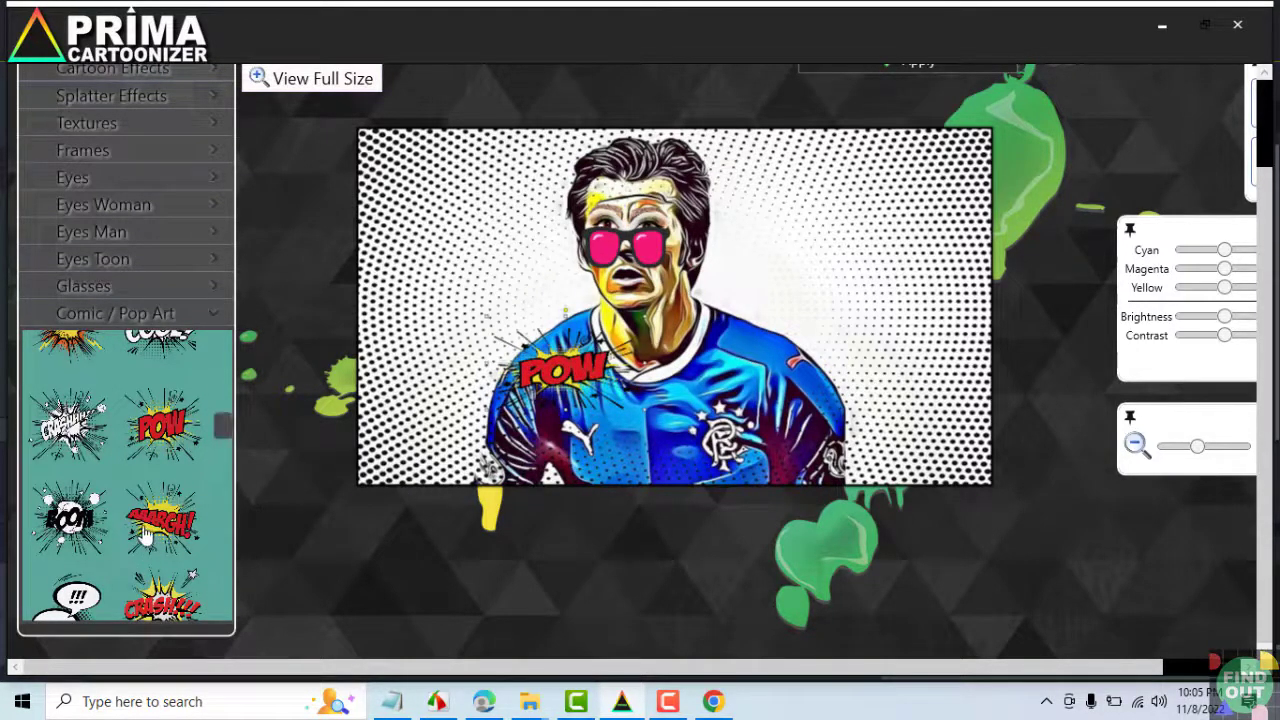
pyautogui.click(100, 518)
# Add CRUNCH left of the face, an enlarged ZAAAP to its right, and a WTF!? bubble above
pyautogui.scroll(-3, 101, 520)
pyautogui.scroll(-5, 100, 518)
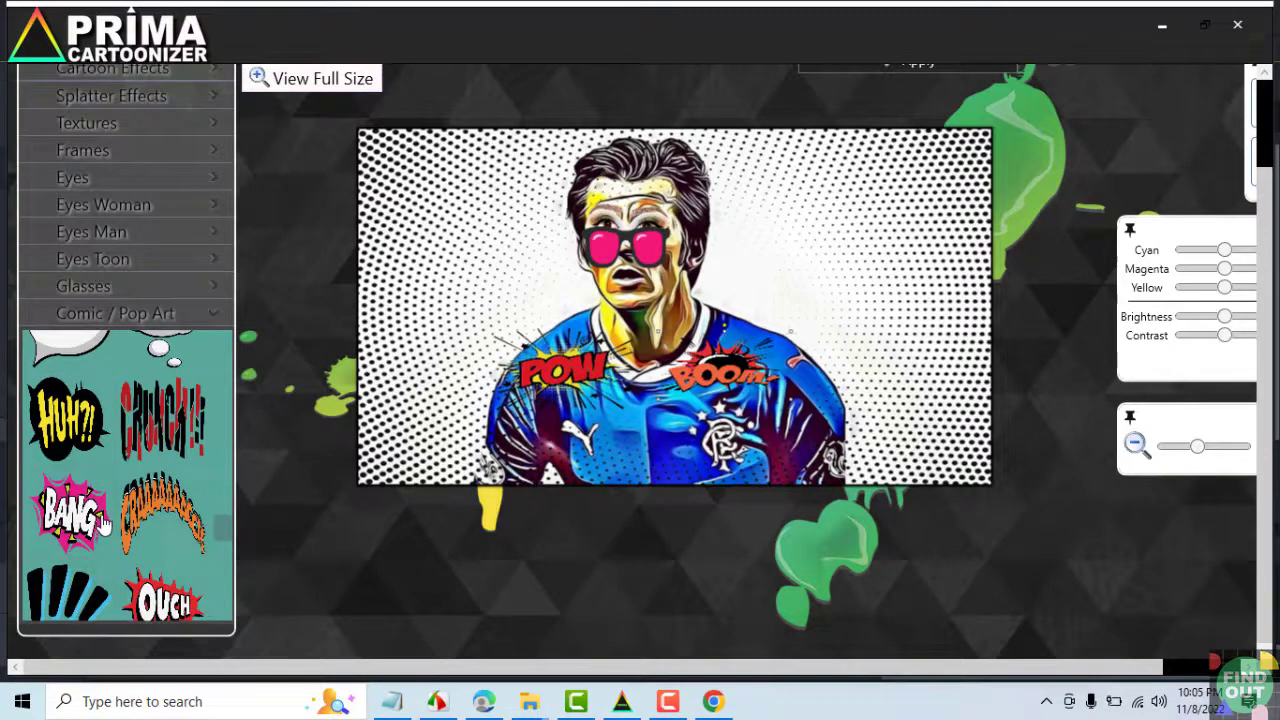
pyautogui.scroll(-2, 103, 525)
pyautogui.scroll(2, 104, 524)
pyautogui.moveTo(150, 455); pyautogui.dragTo(551, 311)
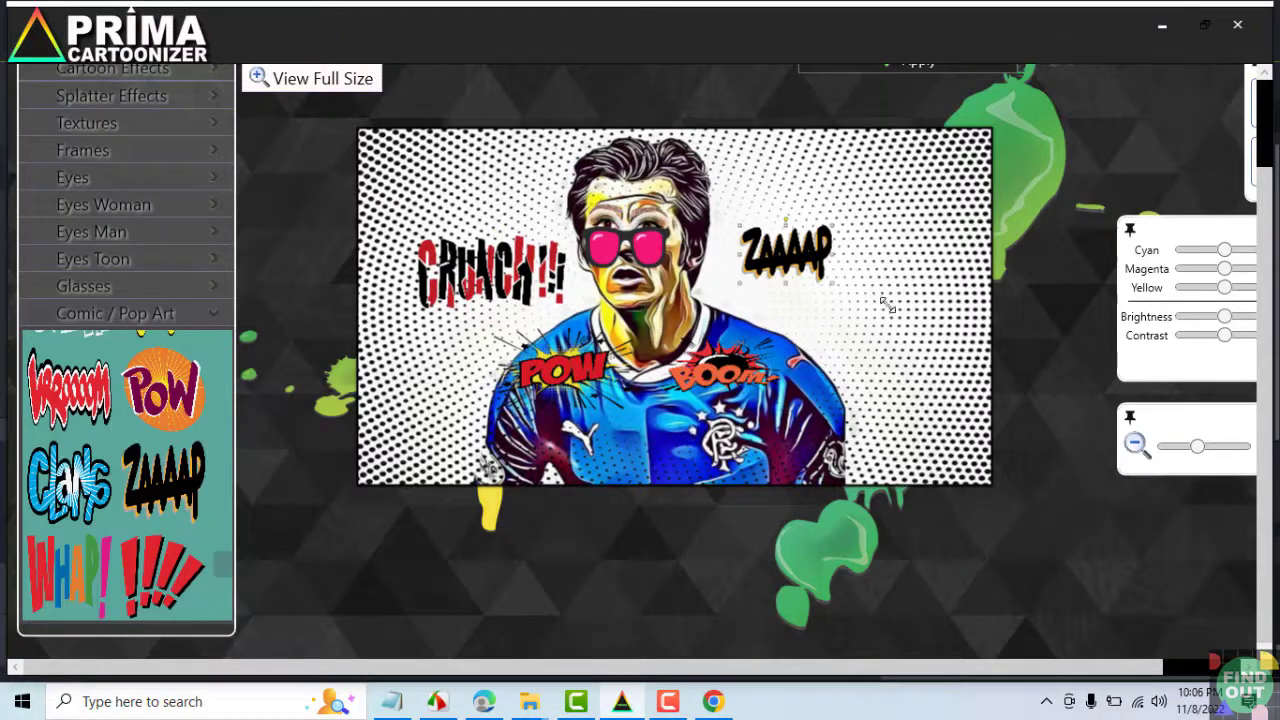
pyautogui.moveTo(885, 300); pyautogui.dragTo(905, 315)
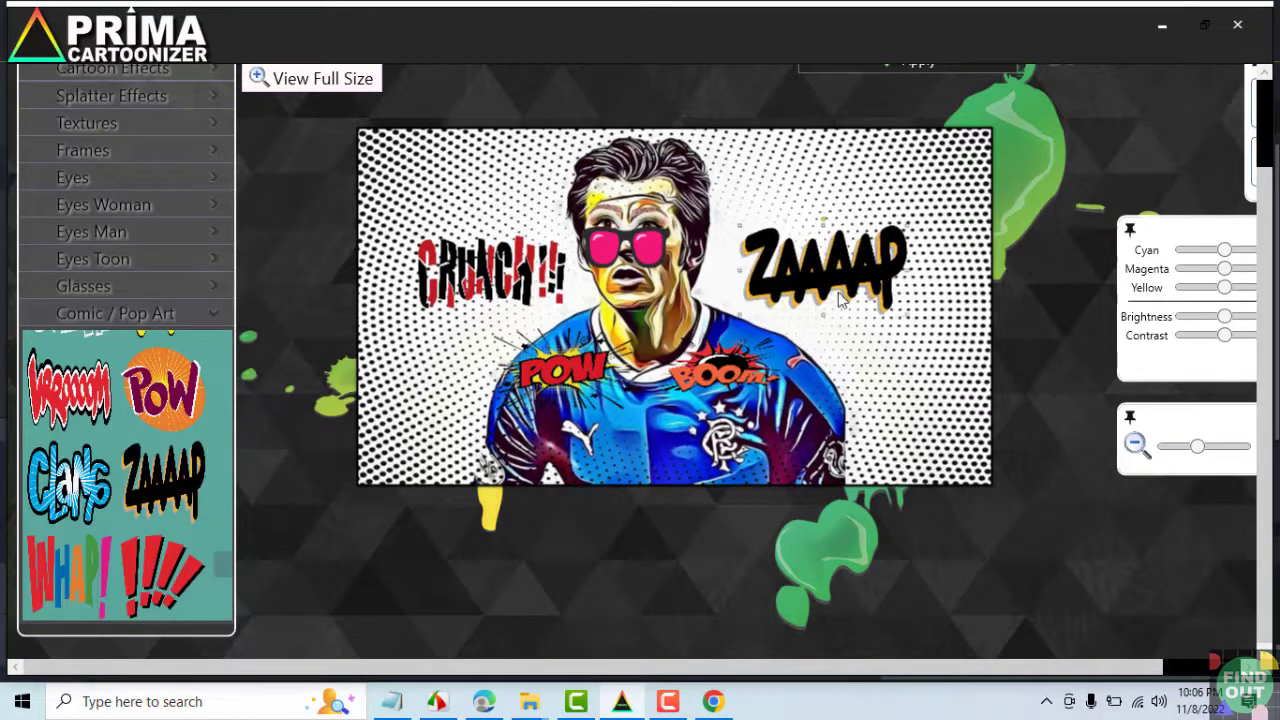
pyautogui.moveTo(815, 268); pyautogui.dragTo(790, 258)
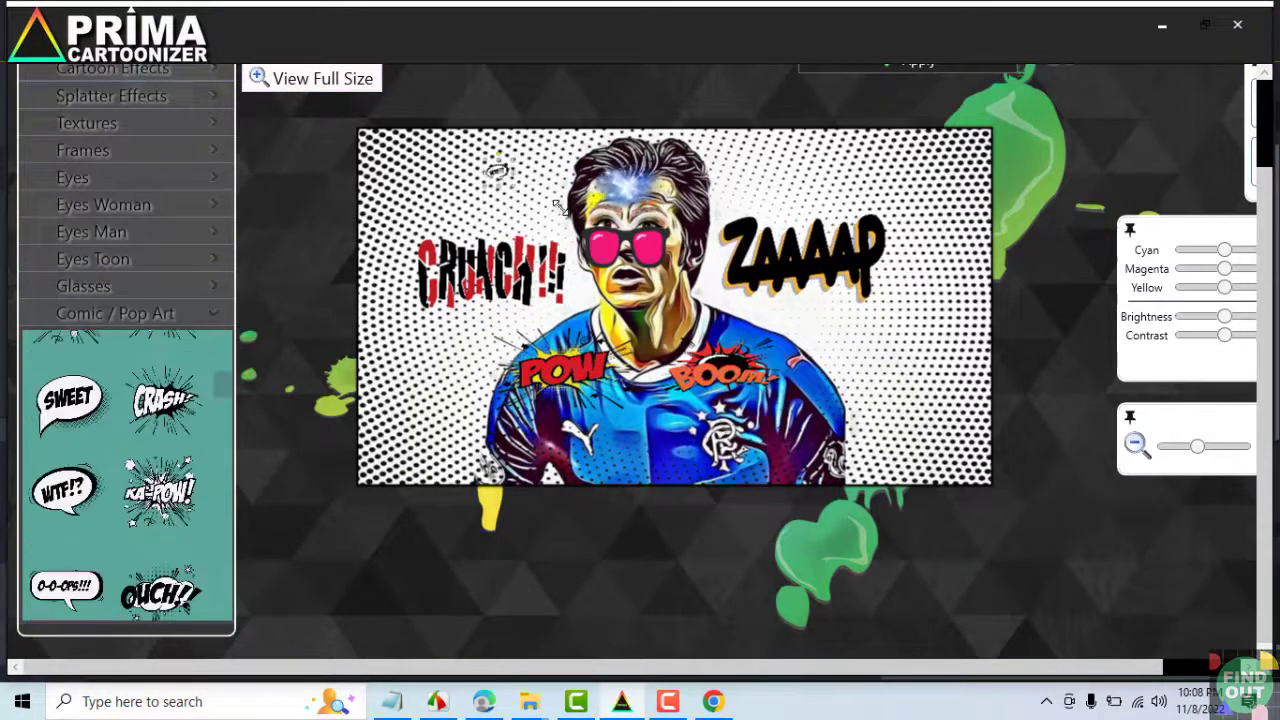
pyautogui.moveTo(562, 207); pyautogui.dragTo(620, 252)
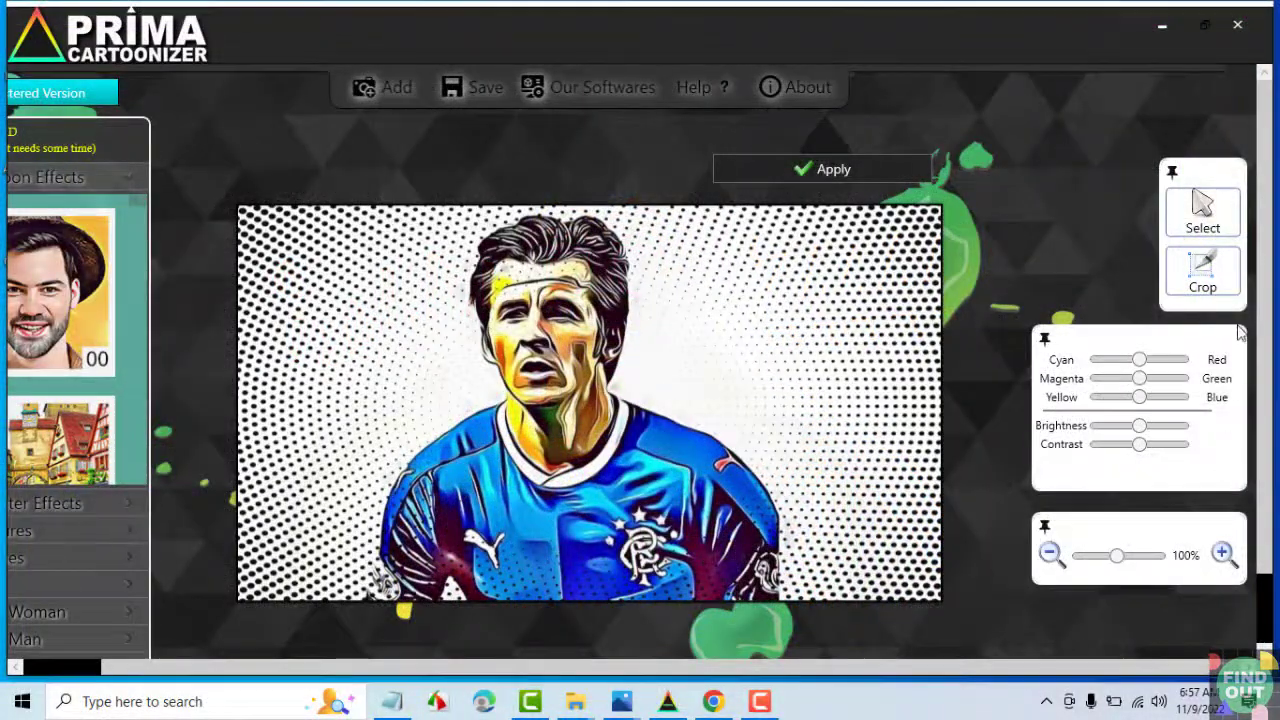
# Test a red colour tint, lower brightness and higher contrast on the portrait
pyautogui.moveTo(1141, 366); pyautogui.dragTo(1154, 404)
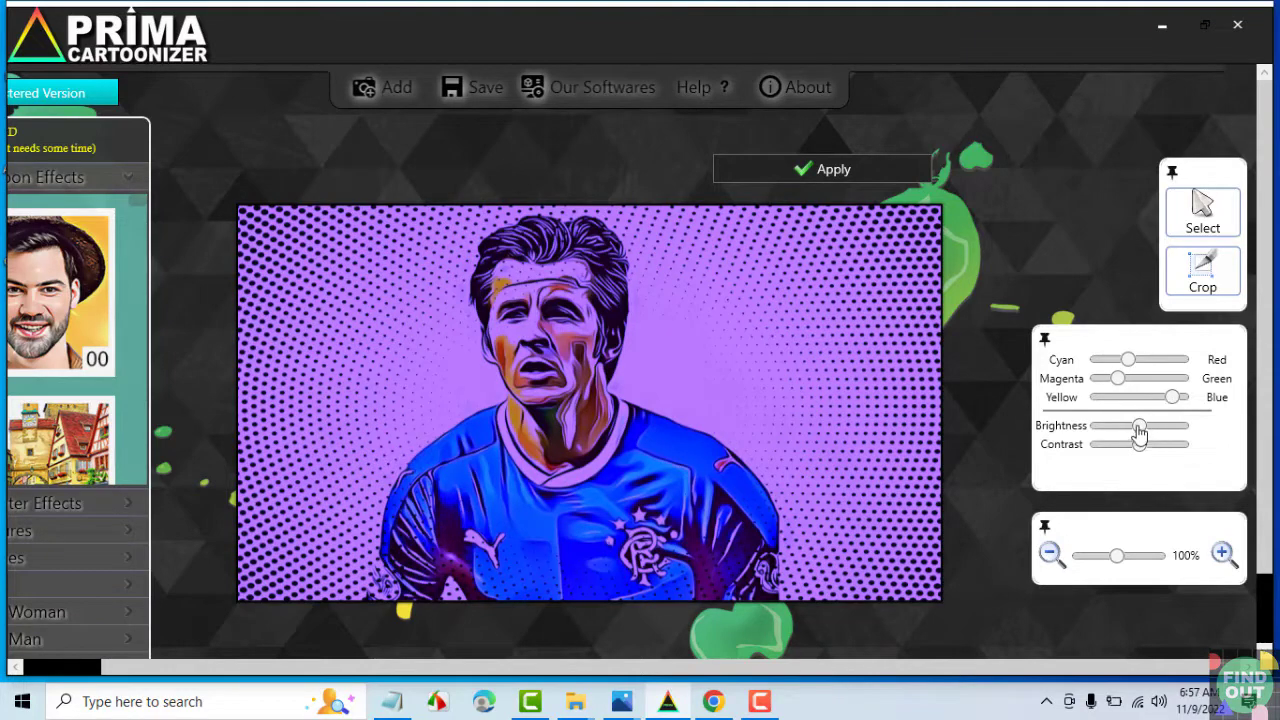
pyautogui.moveTo(1131, 430); pyautogui.dragTo(1108, 430)
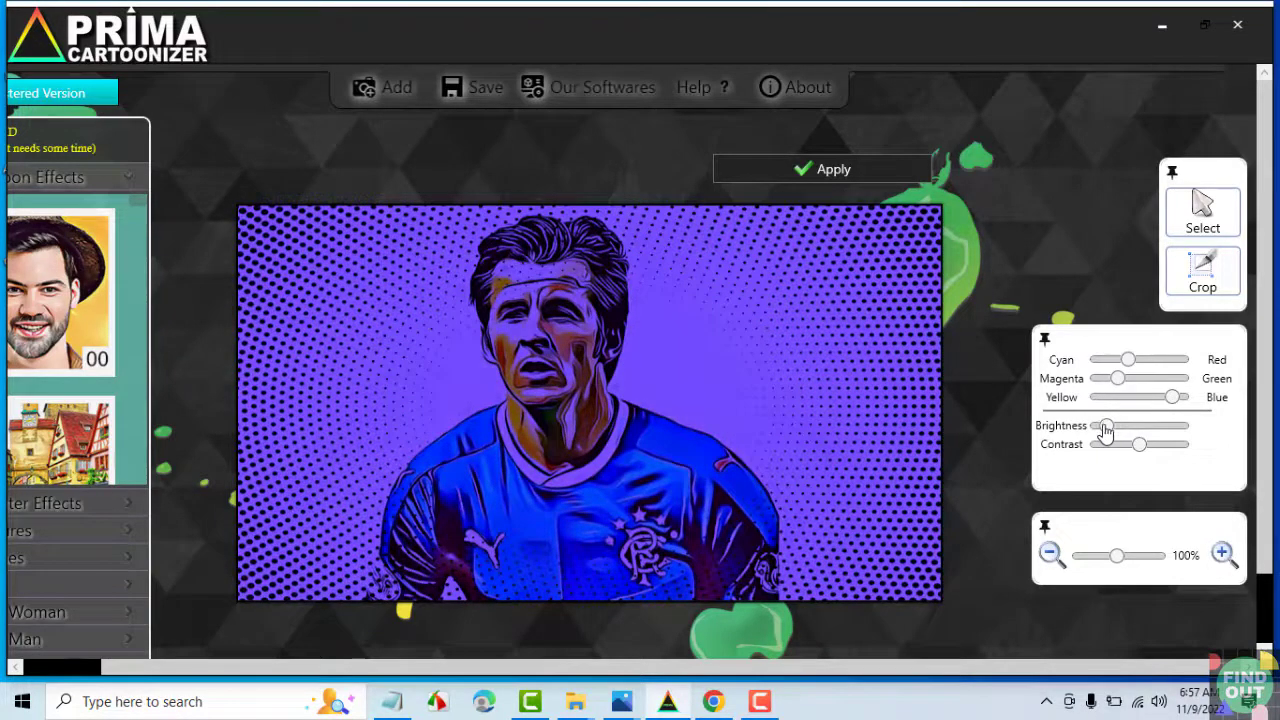
pyautogui.moveTo(1142, 450); pyautogui.dragTo(1162, 450)
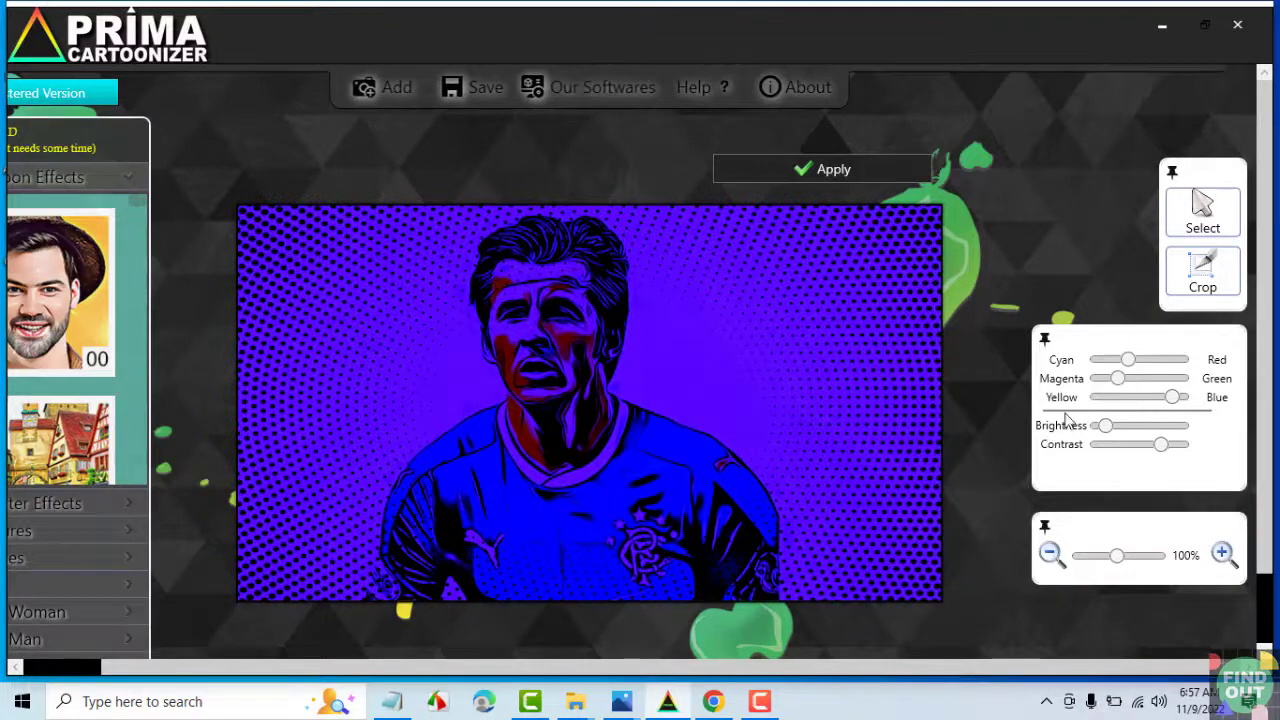
# Reset the colour balance to natural and bring brightness and contrast back to neutral
pyautogui.click(1145, 398)
pyautogui.moveTo(1104, 430); pyautogui.dragTo(1147, 430)
pyautogui.click(1147, 444)
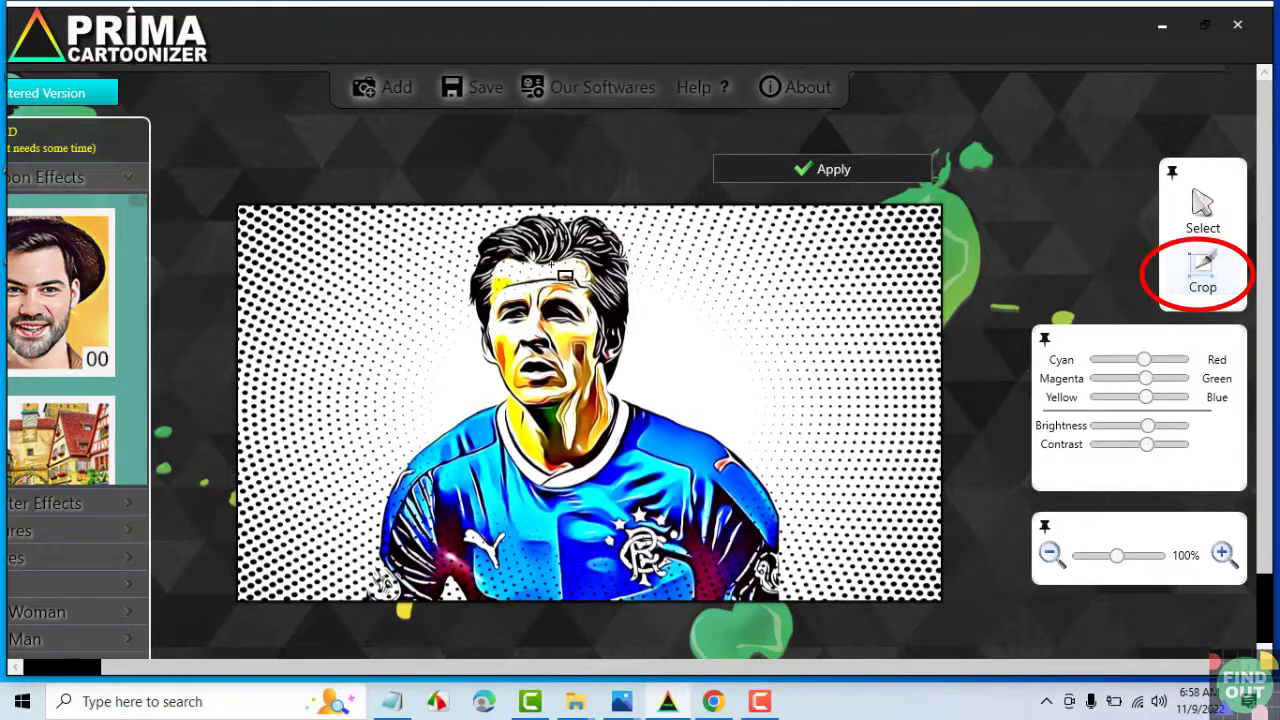
# Crop the portrait to a square around the footballer's head, then start saving it
pyautogui.moveTo(454, 222); pyautogui.dragTo(665, 423)
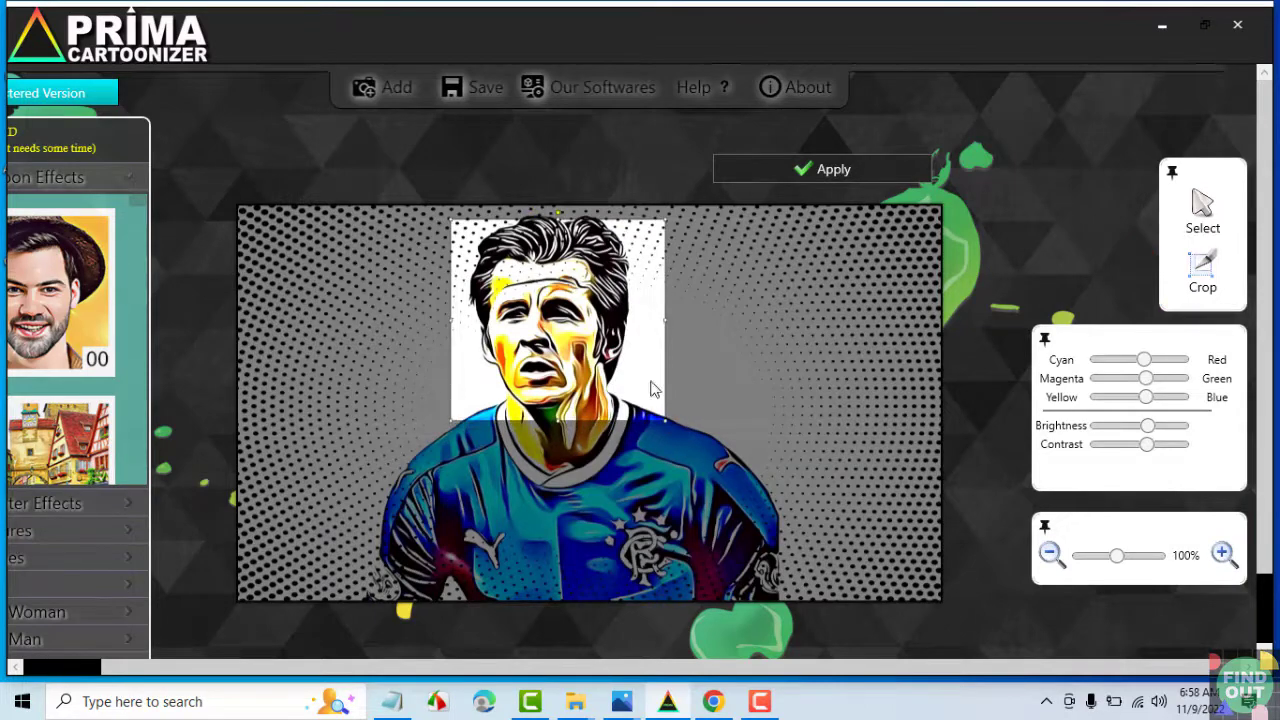
pyautogui.doubleClick(539, 229)
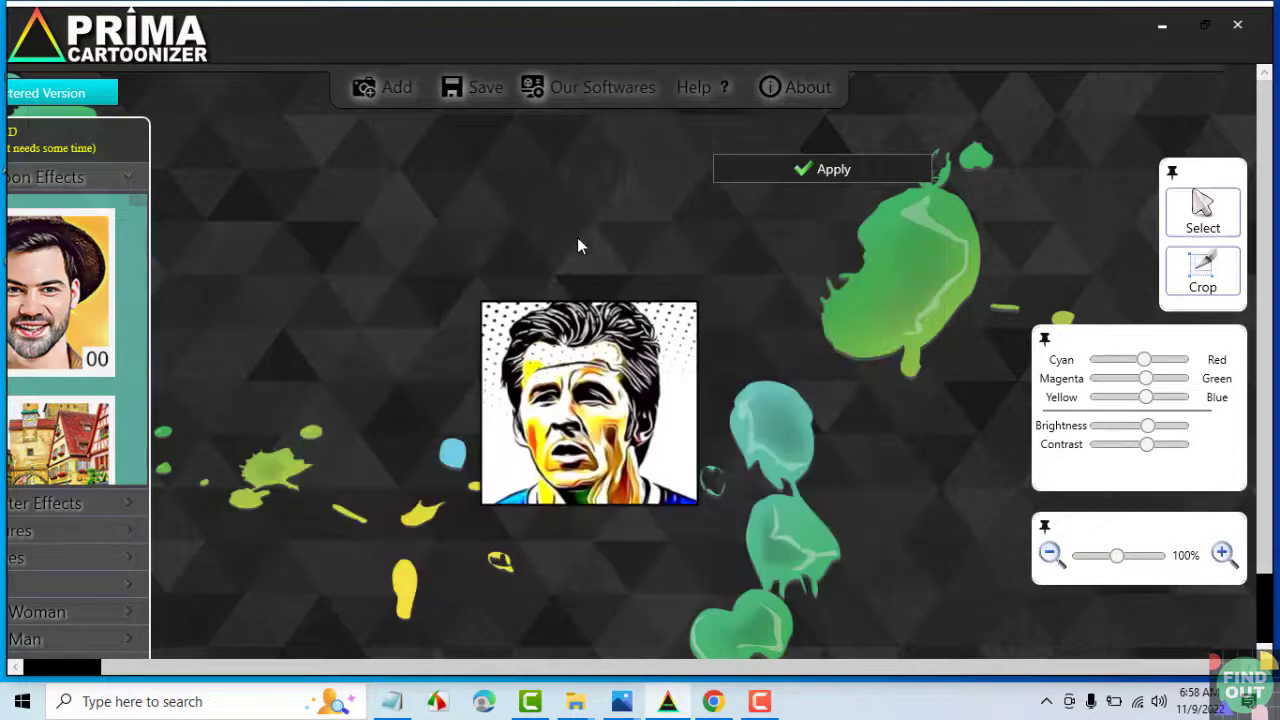
pyautogui.click(476, 93)
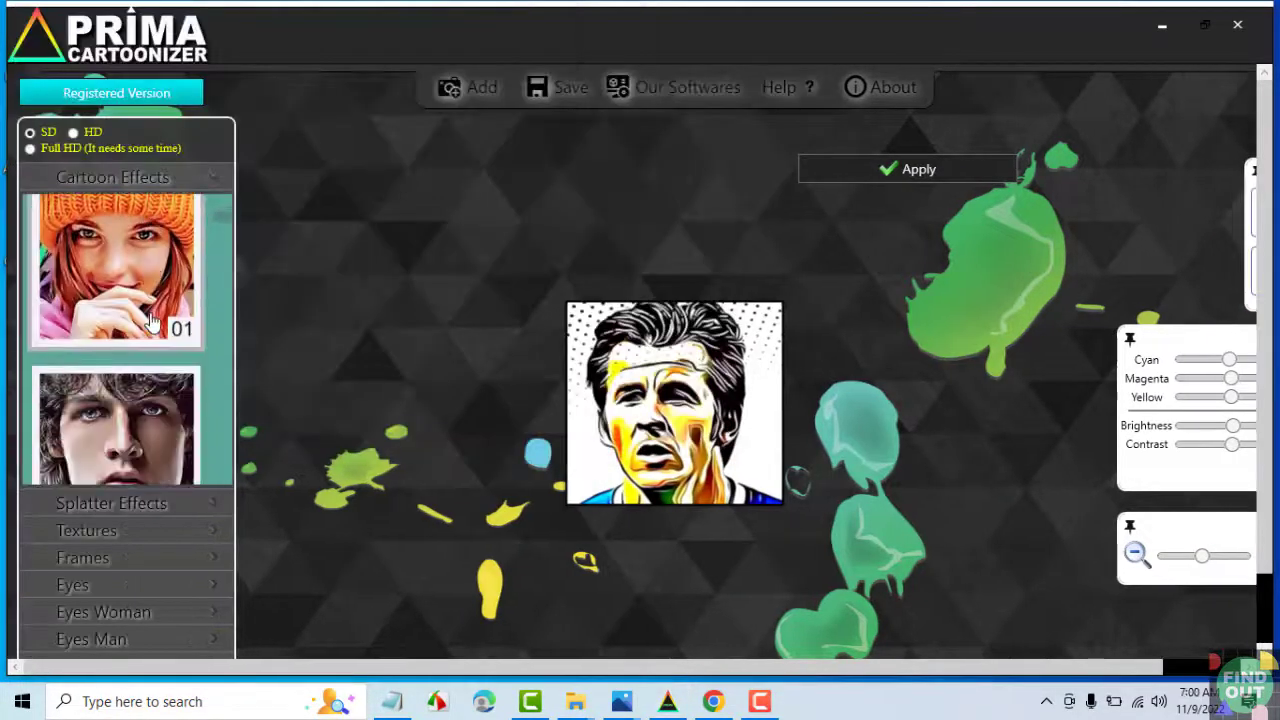
pyautogui.scroll(-2, 152, 322)
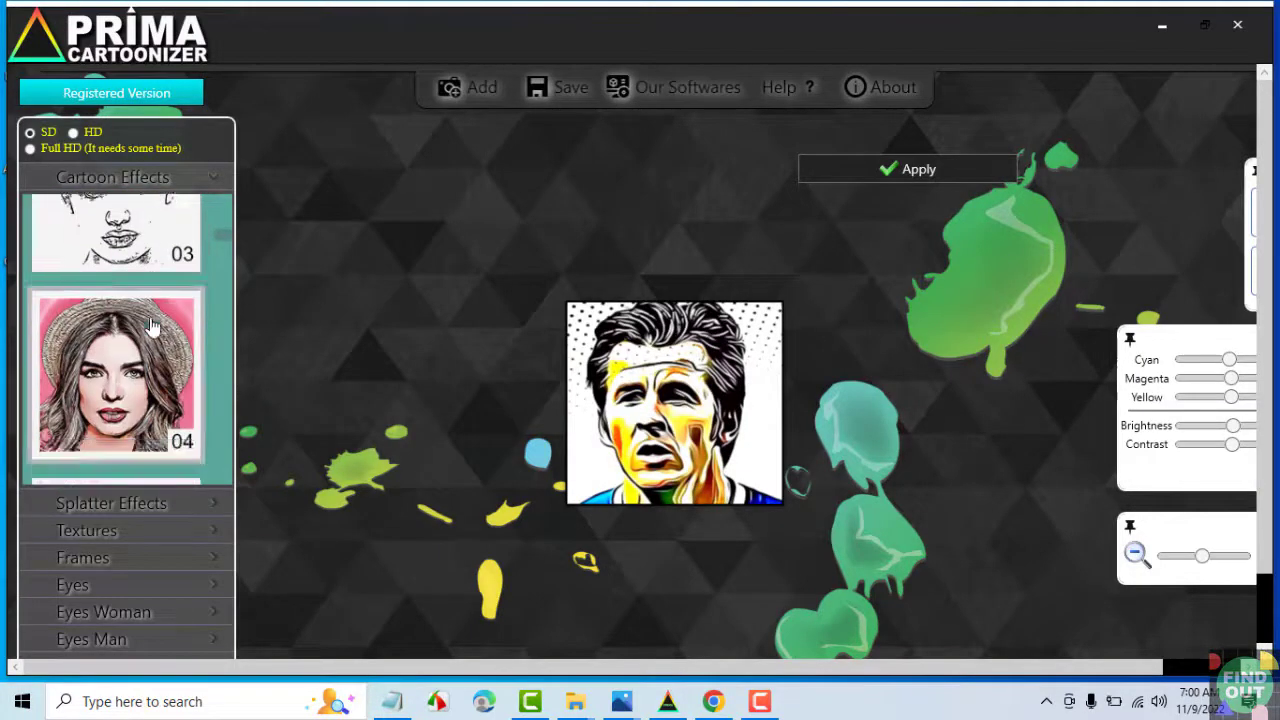
pyautogui.scroll(-2, 152, 328)
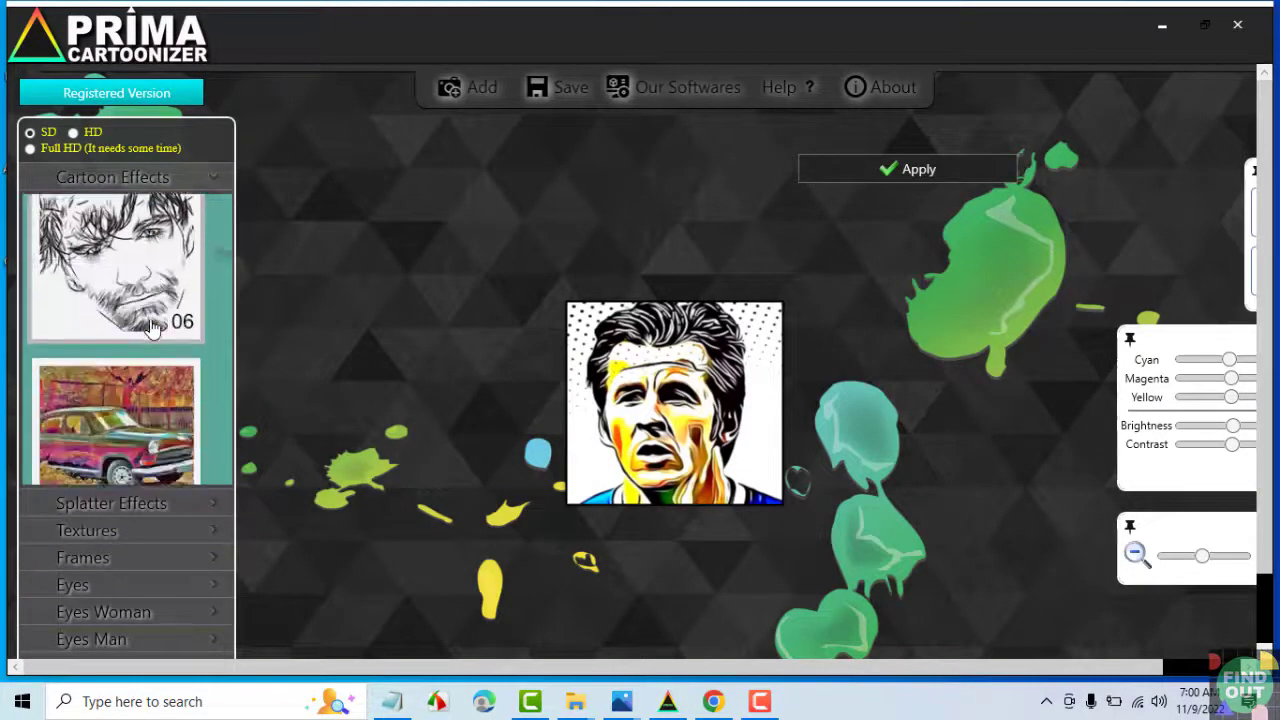